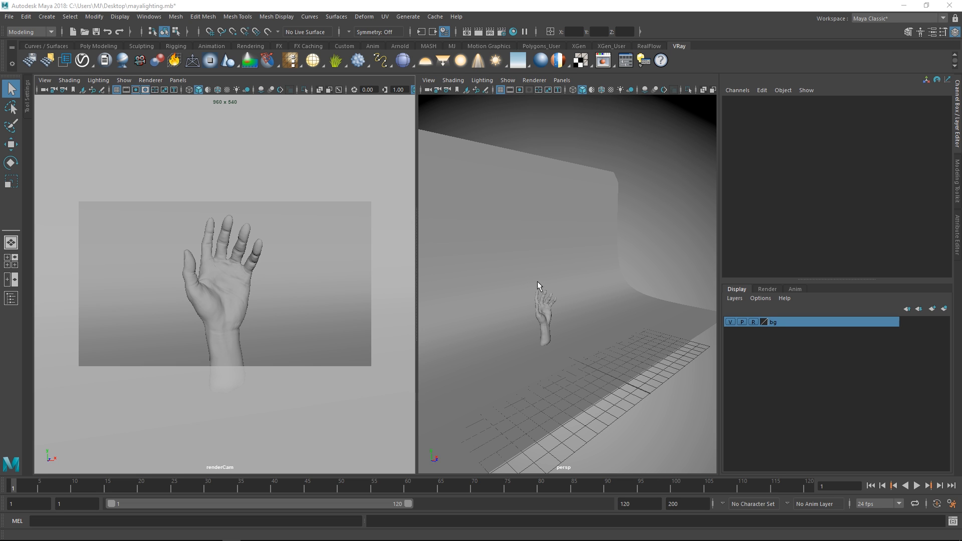
- Create a V-Ray rectangle light and switch the renderCam viewport to V-Ray IPR rendering
alt+drag(546, 289, 570, 276)
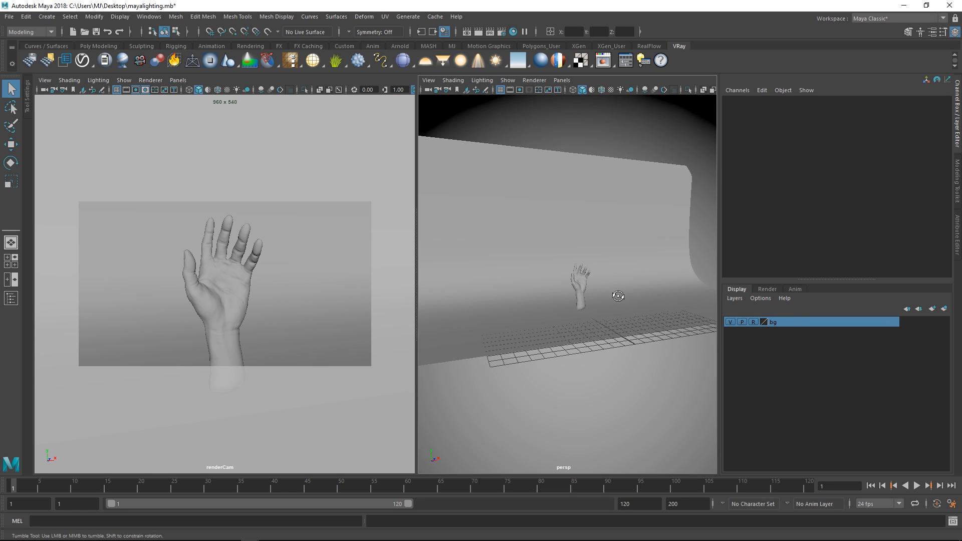
alt+drag(640, 261, 615, 303)
scroll(594, 312, up, 5)
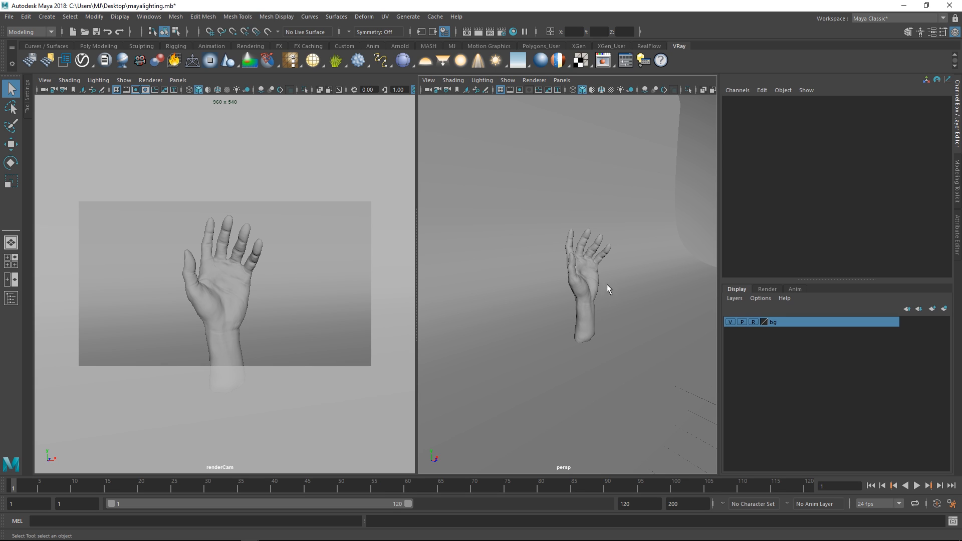
click(444, 63)
alt+drag(547, 257, 584, 319)
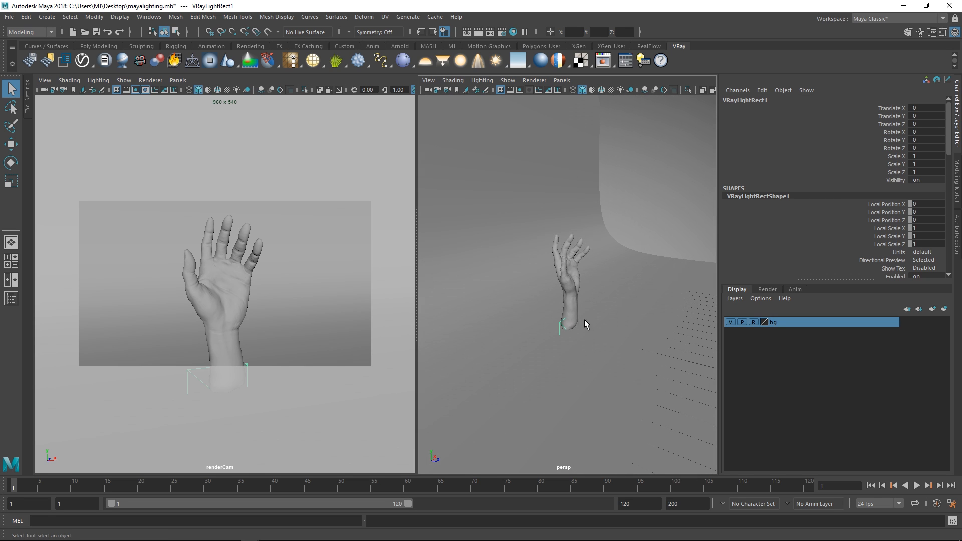
click(151, 80)
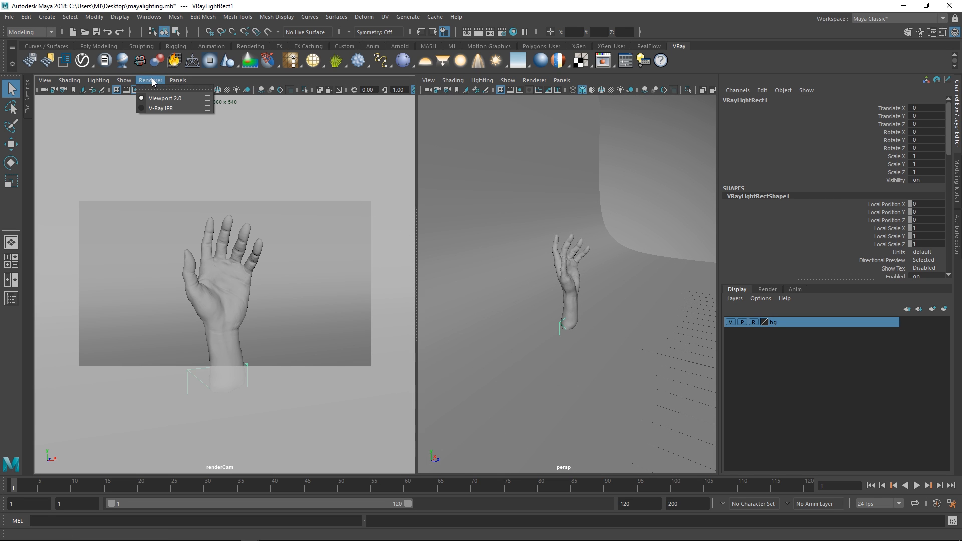
click(152, 110)
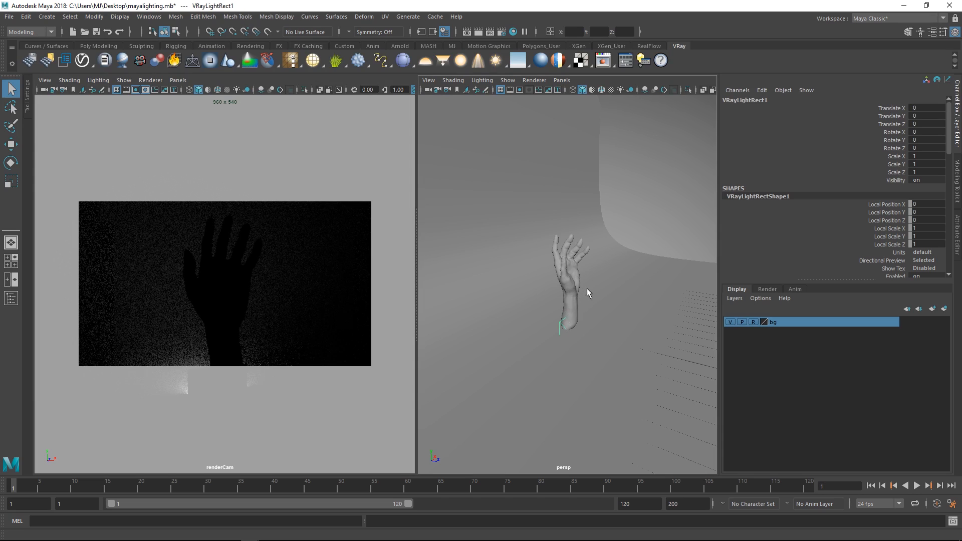
- Move the rectangle light up and in front of the hand, to about Translate Y 8.24 and Translate Z 3.7
alt+drag(587, 288, 645, 232)
key(w)
alt+right_drag(643, 232, 511, 155)
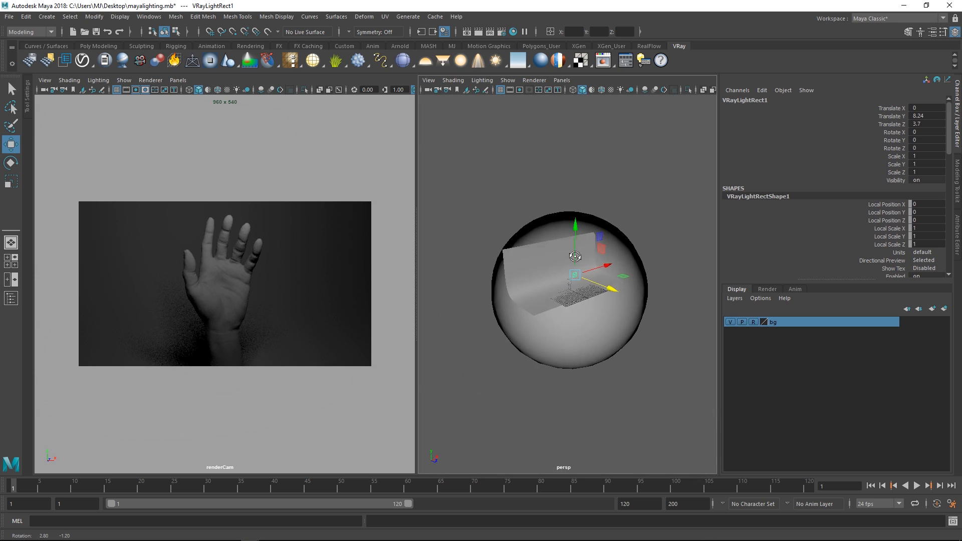
- Examine the surrounding sphere, the curved backdrop and the light's placement relative to the hand from several angles
alt+drag(596, 264, 562, 252)
alt+right_drag(561, 252, 620, 240)
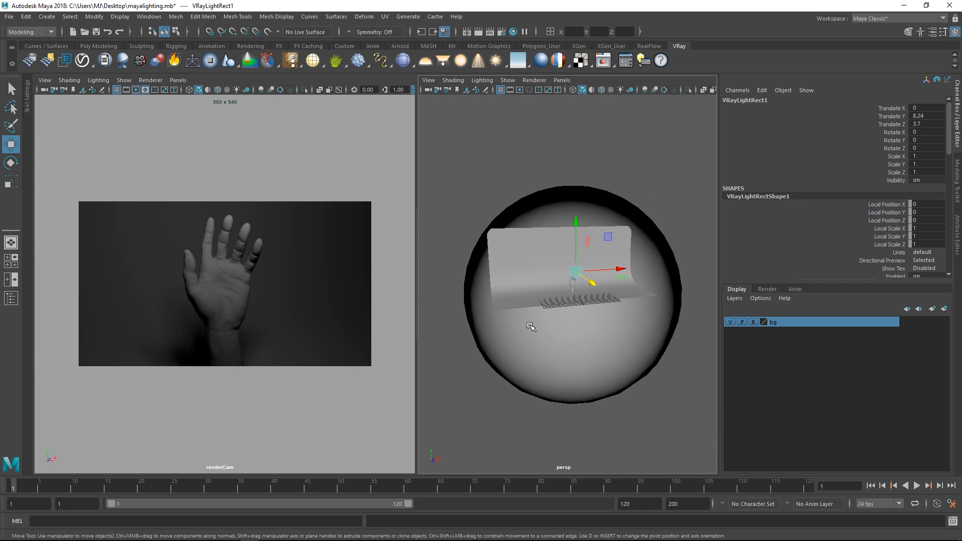
alt+drag(510, 346, 526, 340)
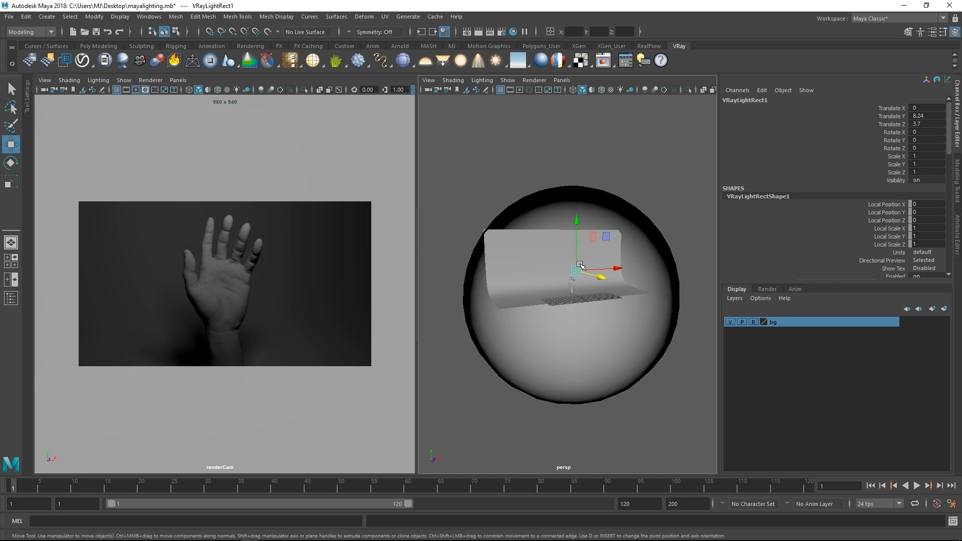
scroll(580, 265, up, 4)
alt+drag(540, 289, 610, 297)
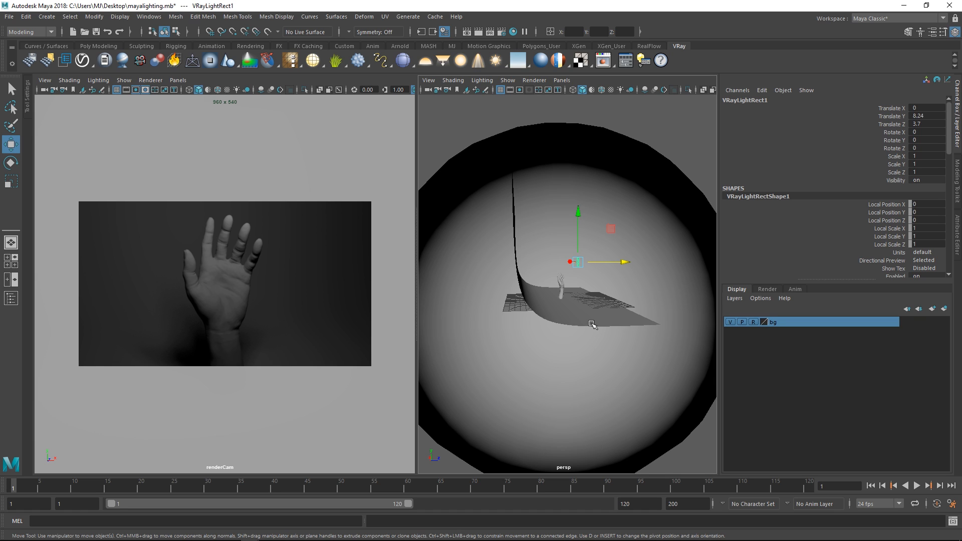
scroll(538, 306, up, 5)
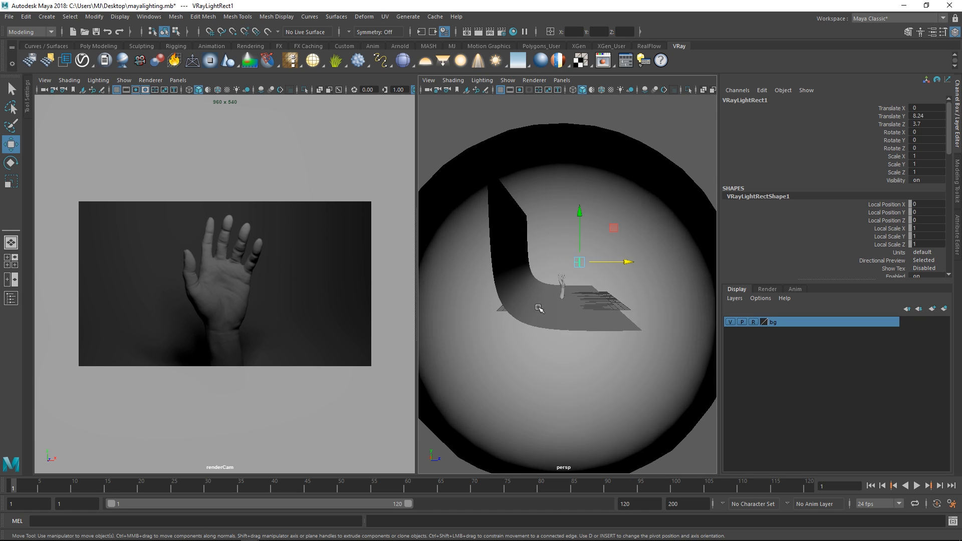
alt+drag(603, 294, 571, 293)
scroll(624, 309, up, 3)
alt+drag(624, 309, 604, 277)
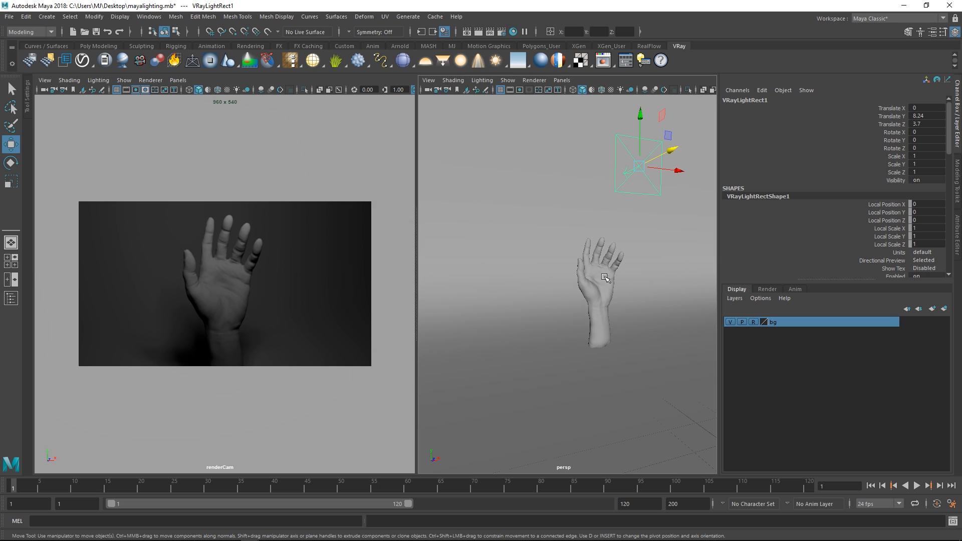
alt+middle_drag(611, 235, 604, 242)
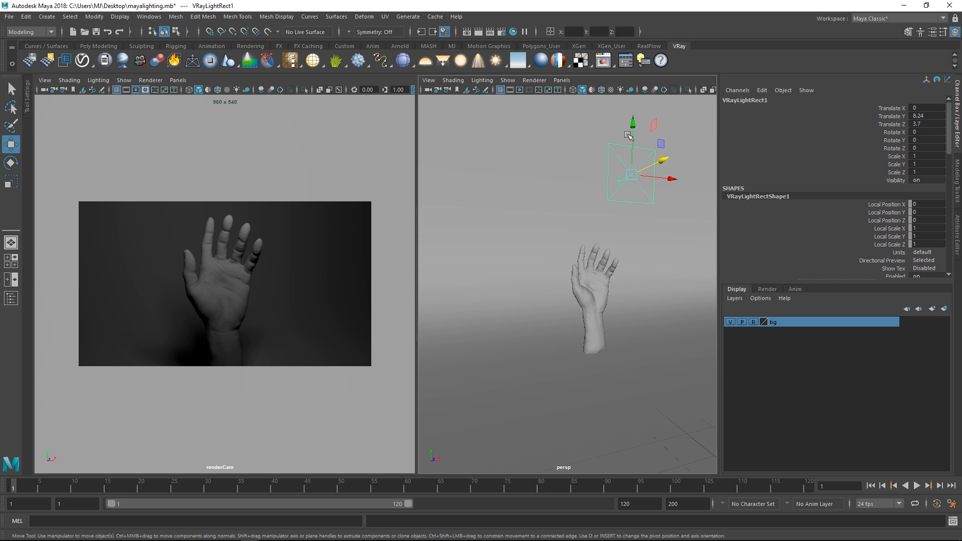
- Lower the rectangle light to about Translate Y 4.812 and enable its Invisible option
alt+drag(629, 136, 626, 265)
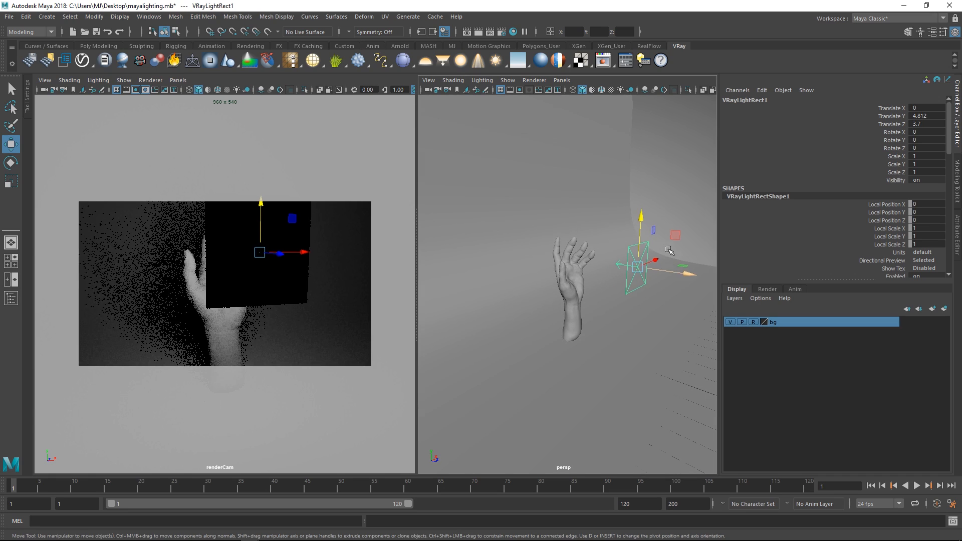
key(ctrl+a)
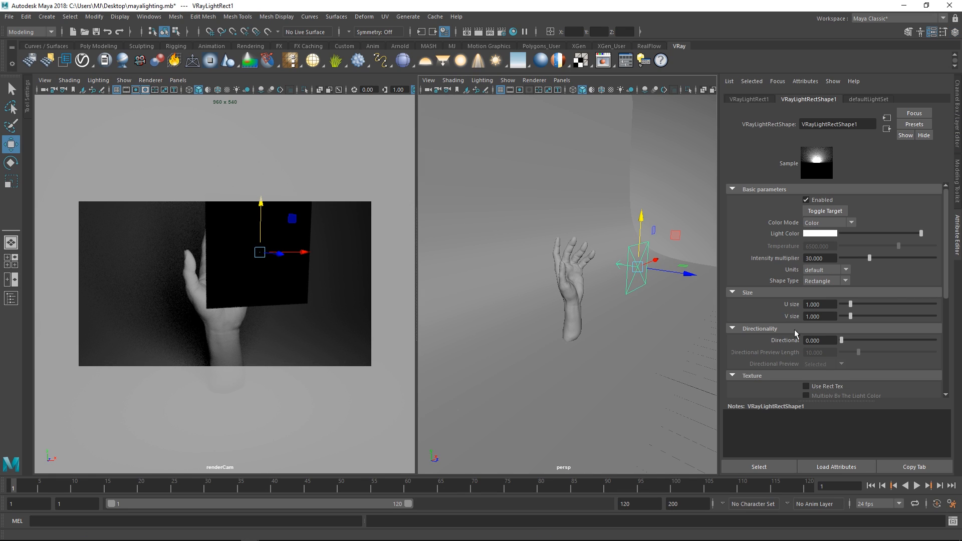
drag(945, 257, 946, 321)
click(741, 327)
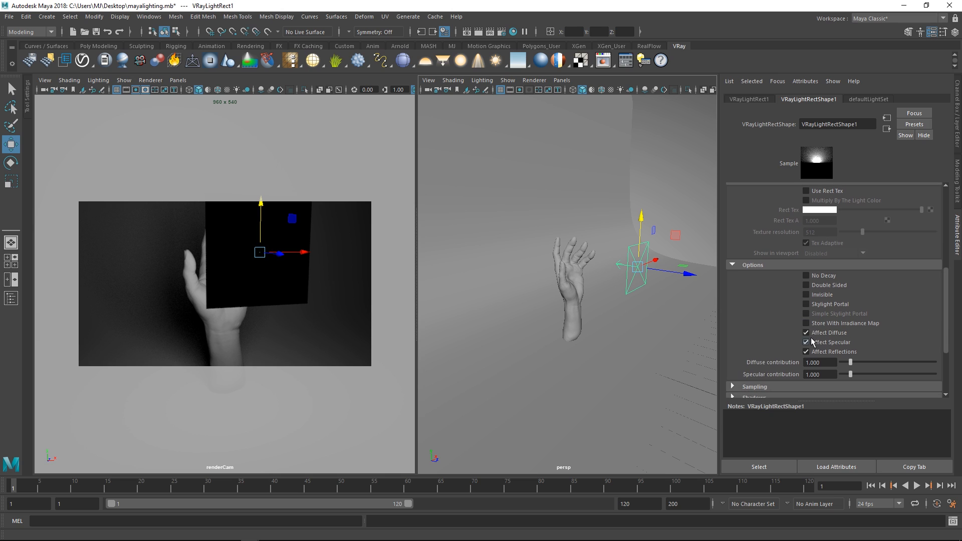
click(806, 295)
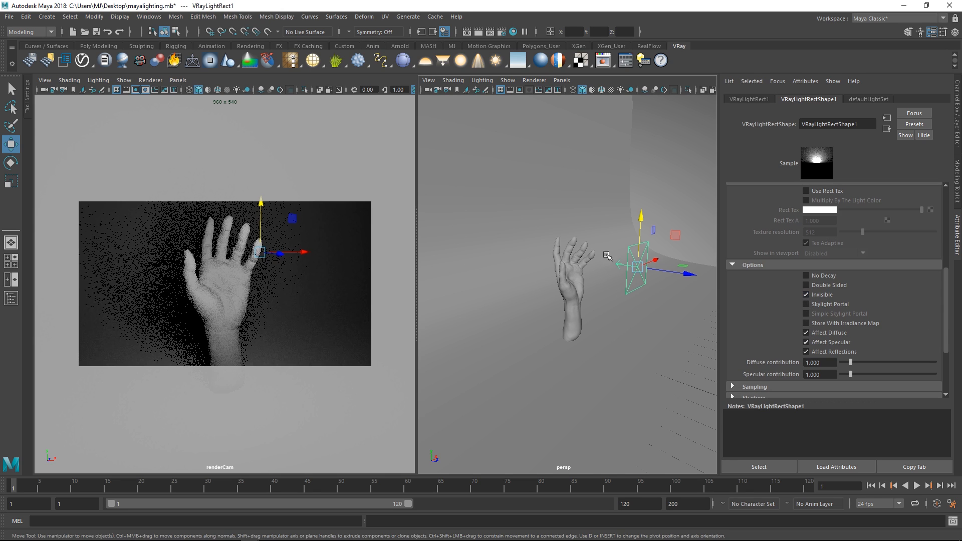
- Raise the rectangle light above the hand and tilt it down toward the palm
alt+drag(616, 273, 745, 269)
key(e)
key(w)
- Set the light's U size to about 2.162, V size to about 1.189 and intensity multiplier to about 18.378
drag(946, 331, 957, 253)
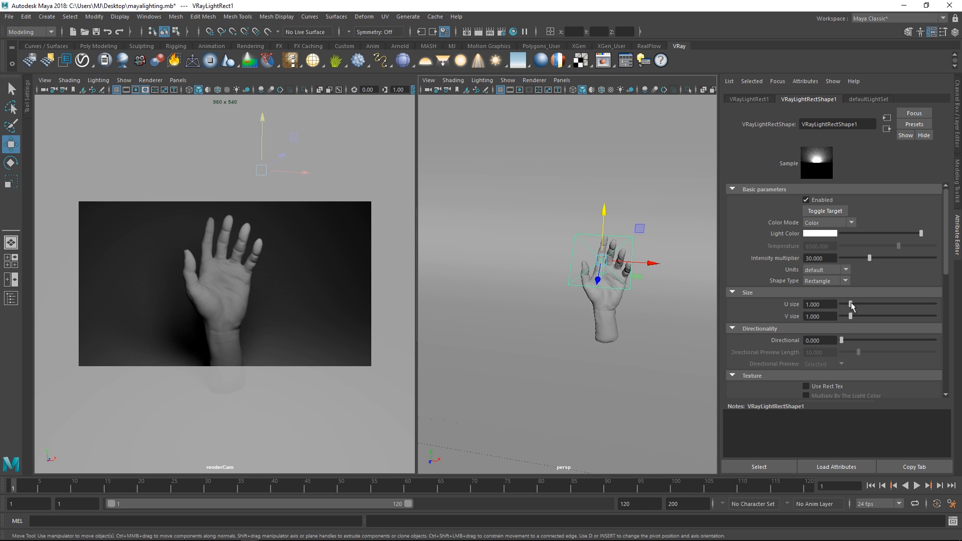
mouse_move(851, 305)
mouse_down()
mouse_move(862, 305)
mouse_move(852, 316)
mouse_up()
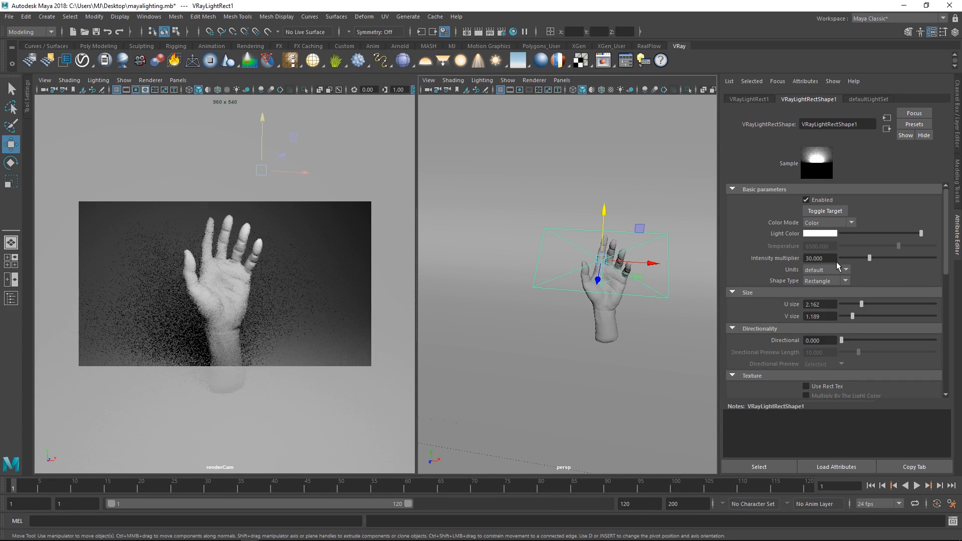
click(835, 261)
drag(869, 261, 858, 260)
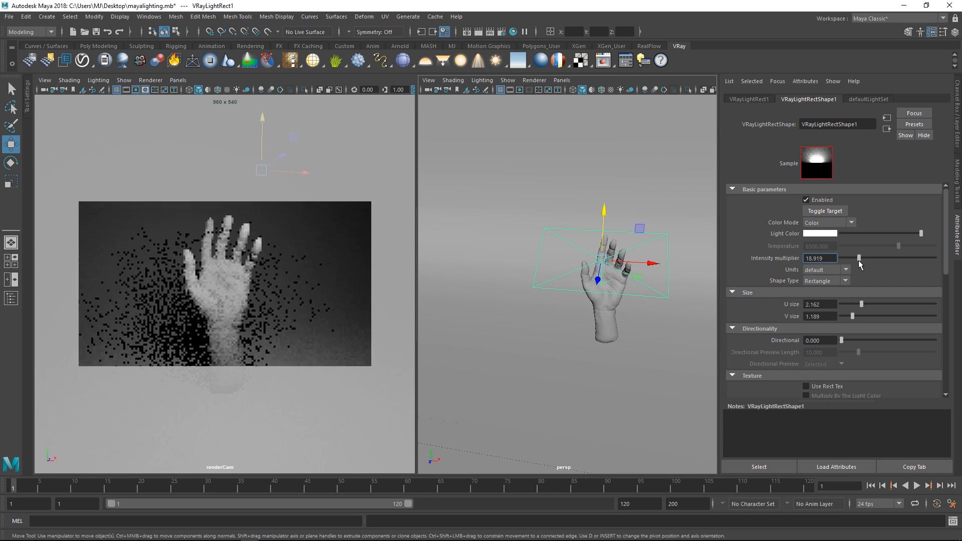
- Move the light to about 0.137, 7.620, 3.554 and turn off the gate mask and resolution gate in the renderCam view
alt+drag(661, 272, 604, 225)
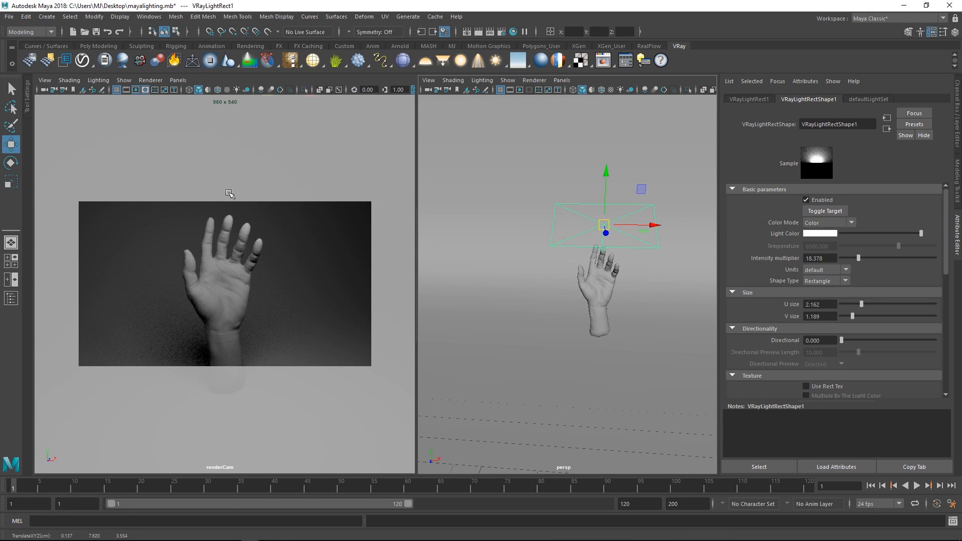
click(136, 91)
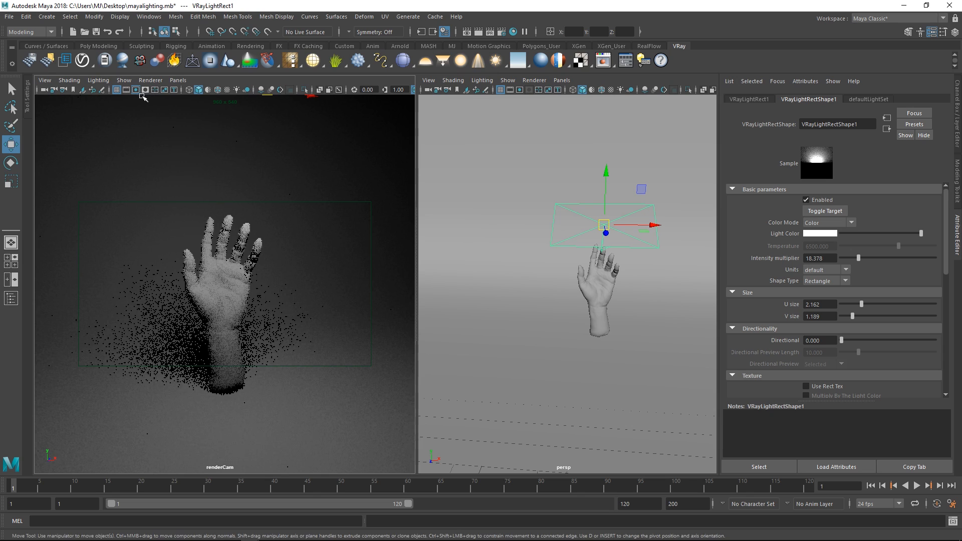
click(135, 91)
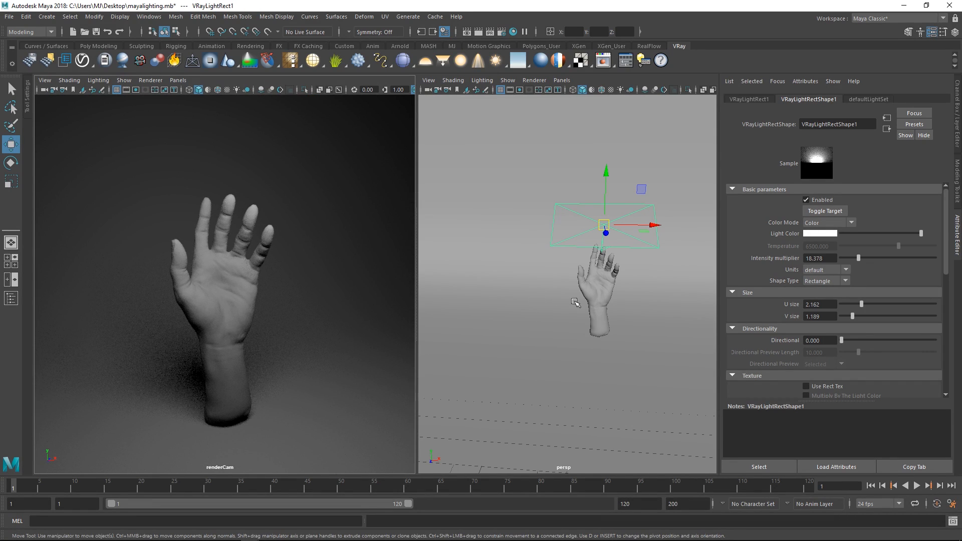
- Switch the light's color mode to Temperature and set the temperature to about 5670
alt+drag(575, 264, 645, 269)
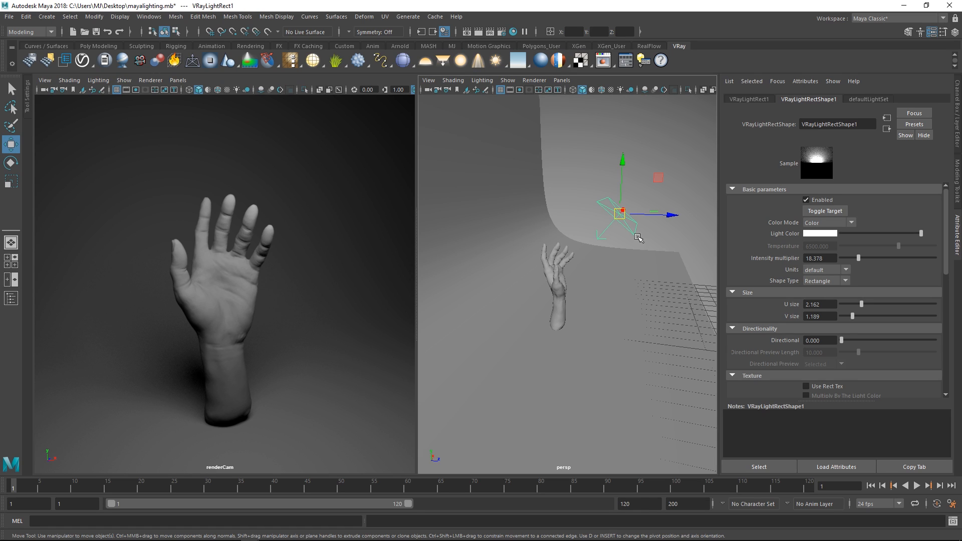
alt+drag(638, 236, 648, 239)
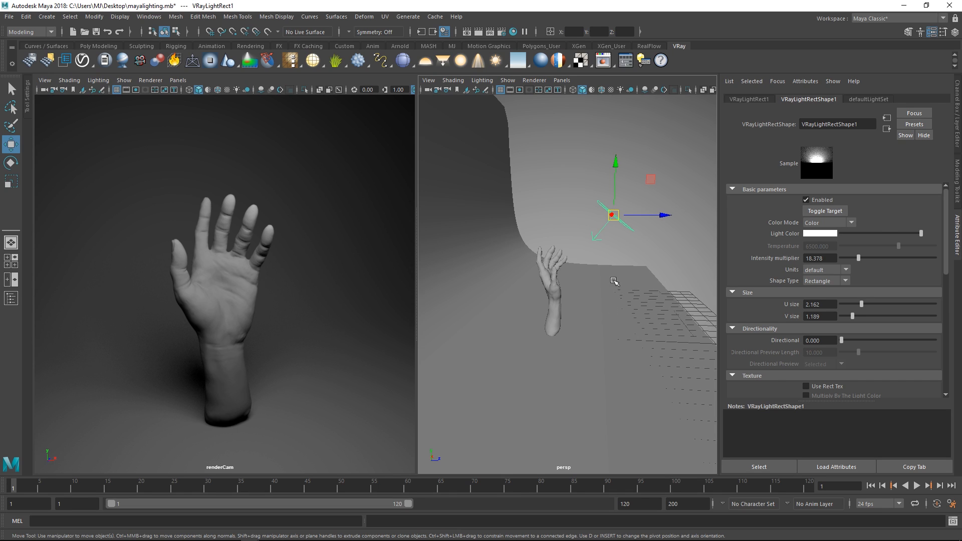
alt+drag(562, 273, 538, 294)
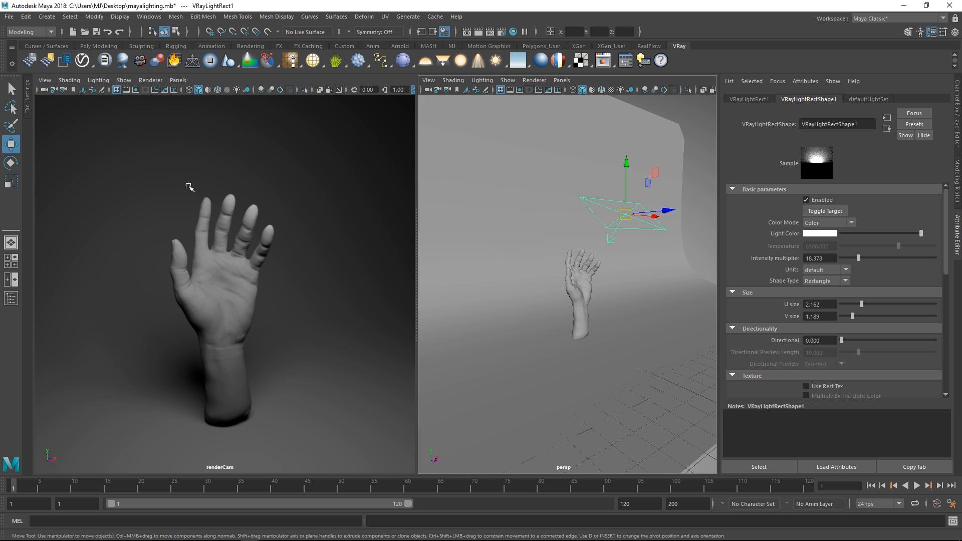
alt+drag(629, 268, 584, 257)
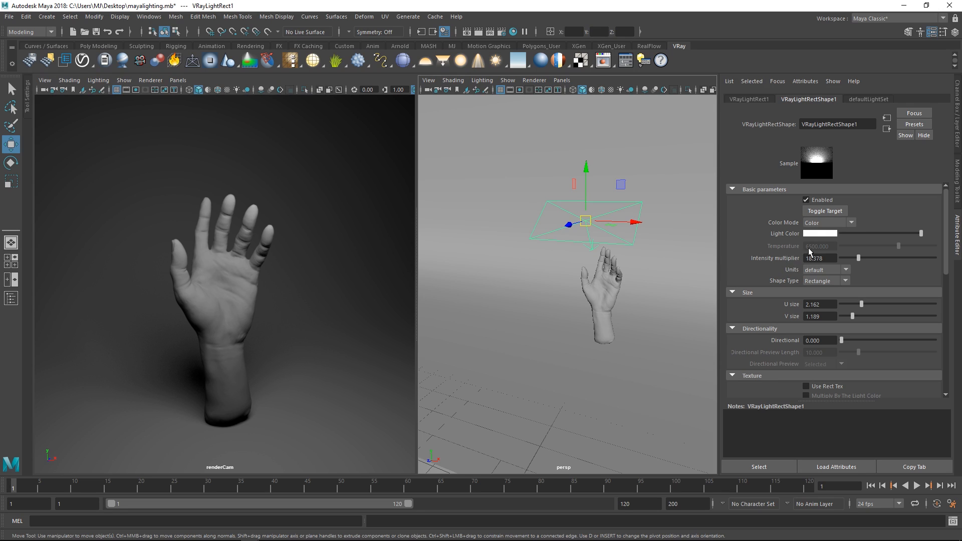
click(826, 224)
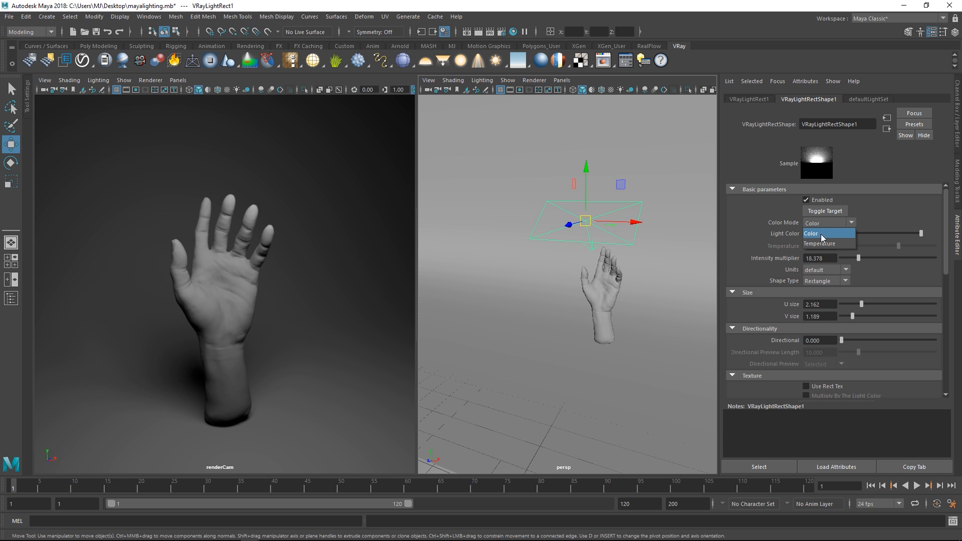
click(824, 245)
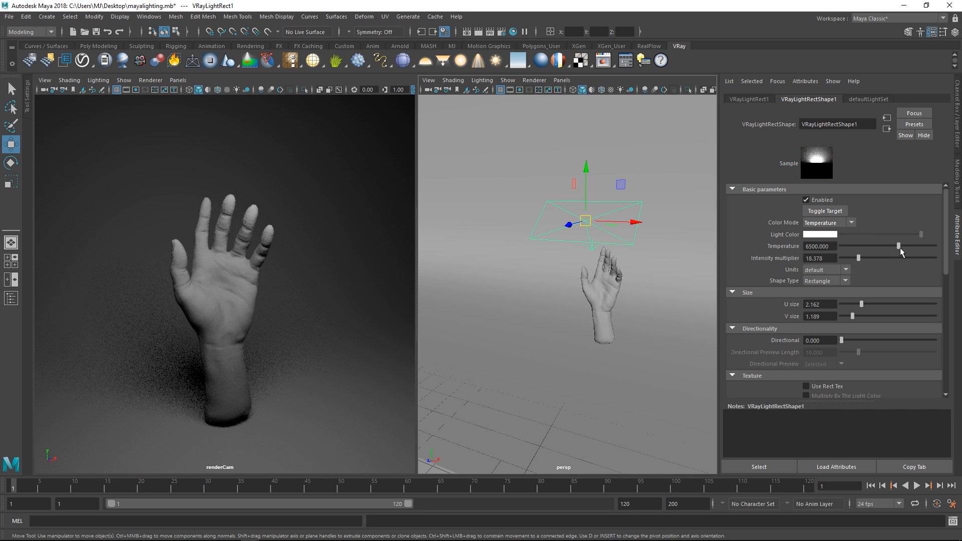
mouse_move(899, 247)
mouse_down()
mouse_move(916, 244)
mouse_move(875, 246)
mouse_move(888, 247)
mouse_up()
drag(889, 249, 890, 249)
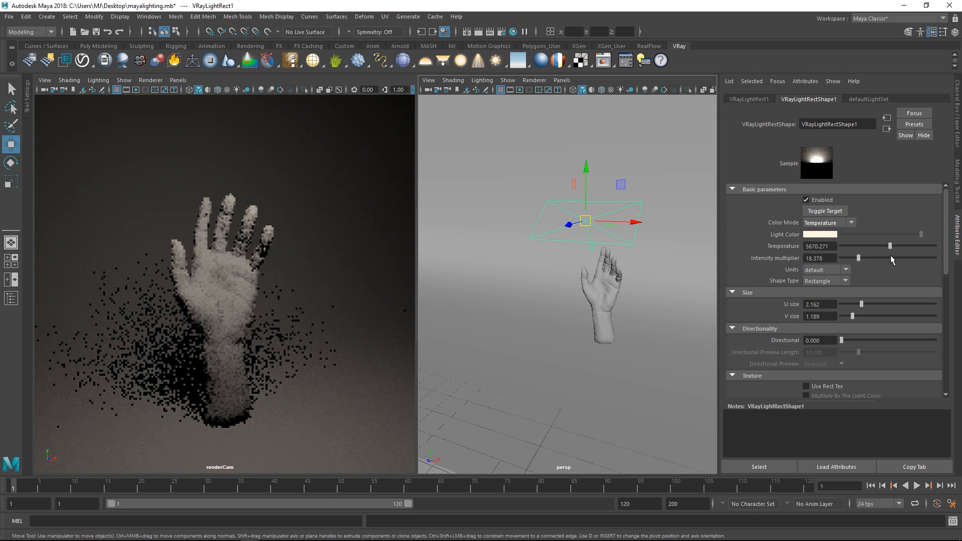
- Duplicate the rectangle light and rotate the copy to light the hand from the side
alt+drag(571, 224, 610, 245)
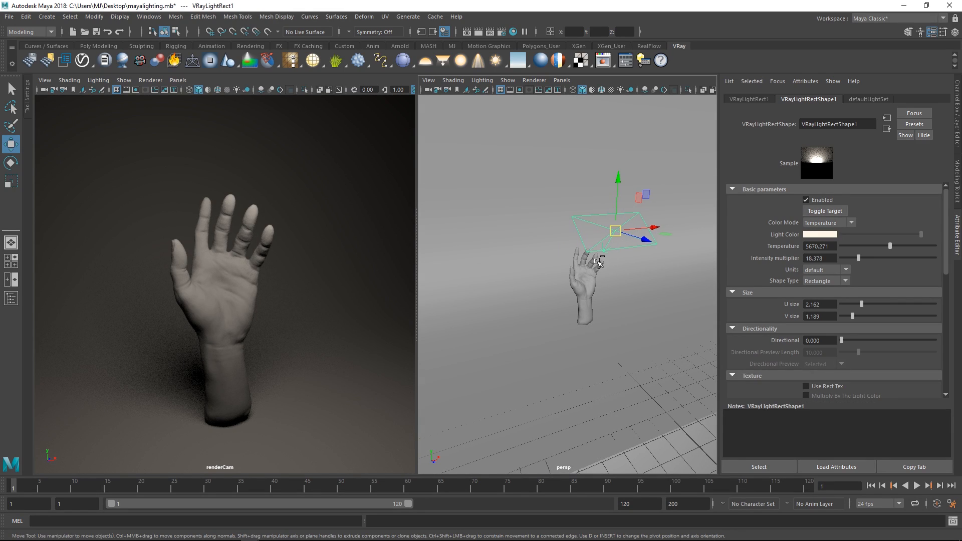
key(ctrl+d)
drag(650, 225, 632, 259)
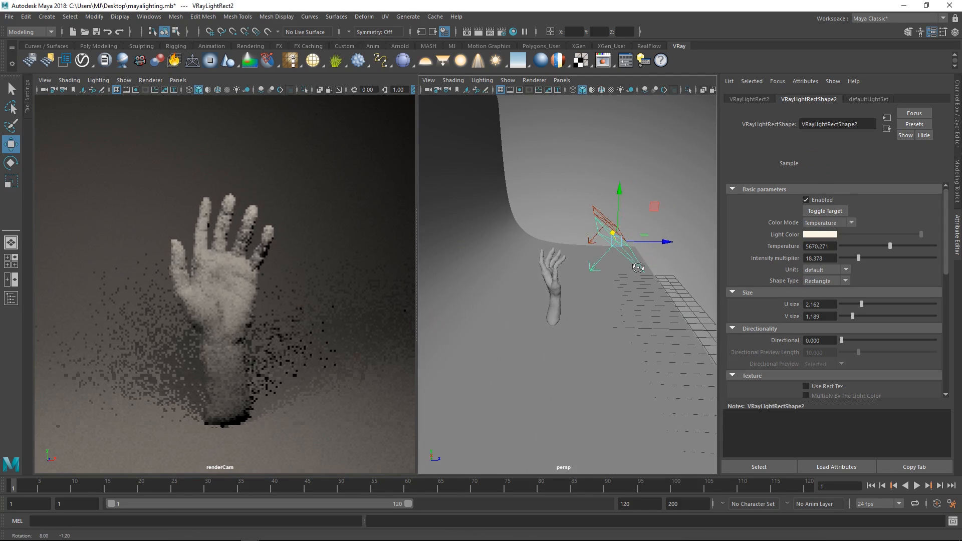
key(e)
drag(629, 195, 626, 274)
key(w)
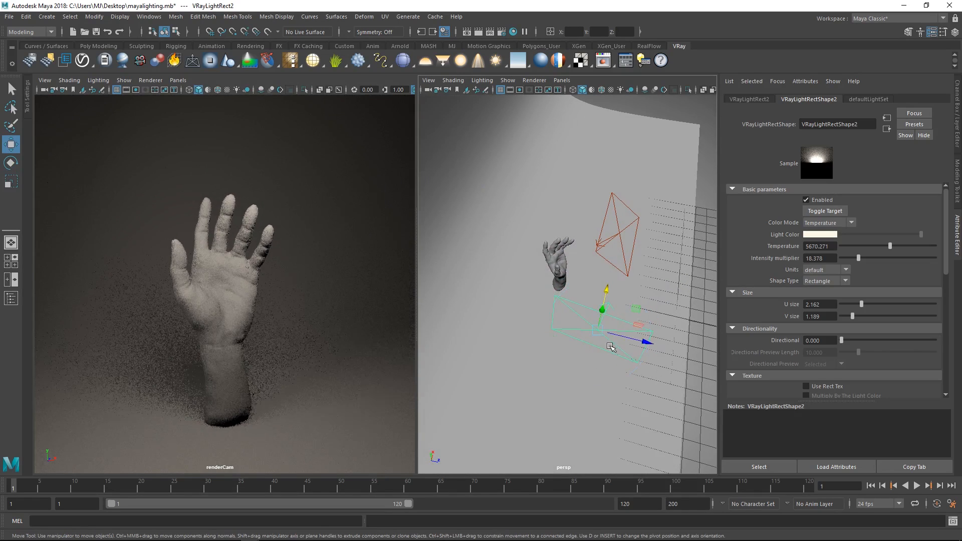
- Position the duplicate light on the thumb side of the hand, at about -5.893, 7.620, 0.815, facing the hand
drag(610, 343, 581, 271)
key(e)
key(w)
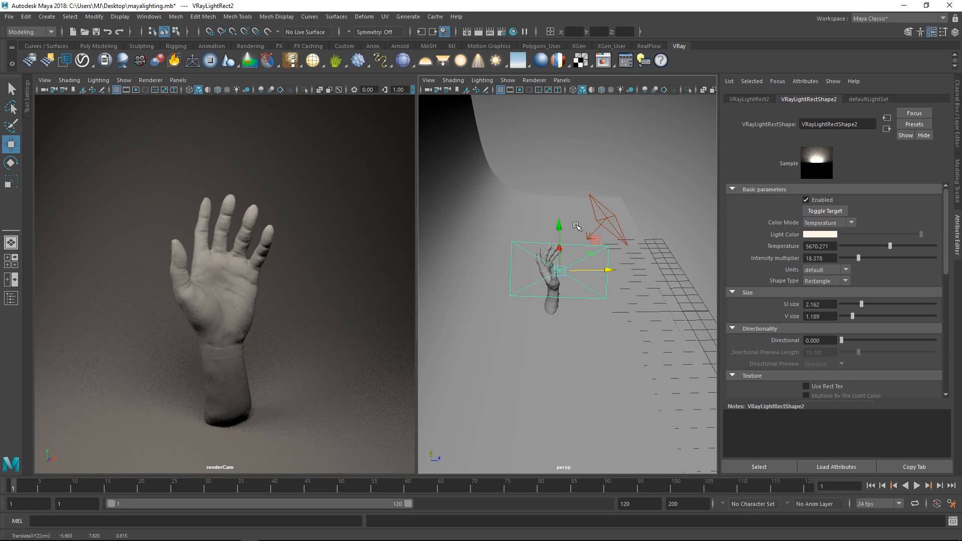
alt+drag(563, 190, 580, 200)
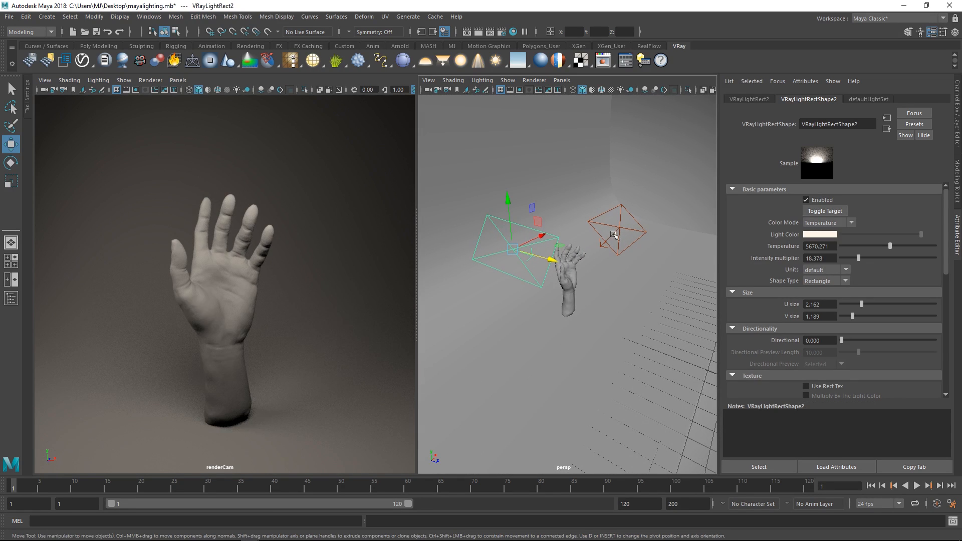
alt+drag(623, 284, 749, 289)
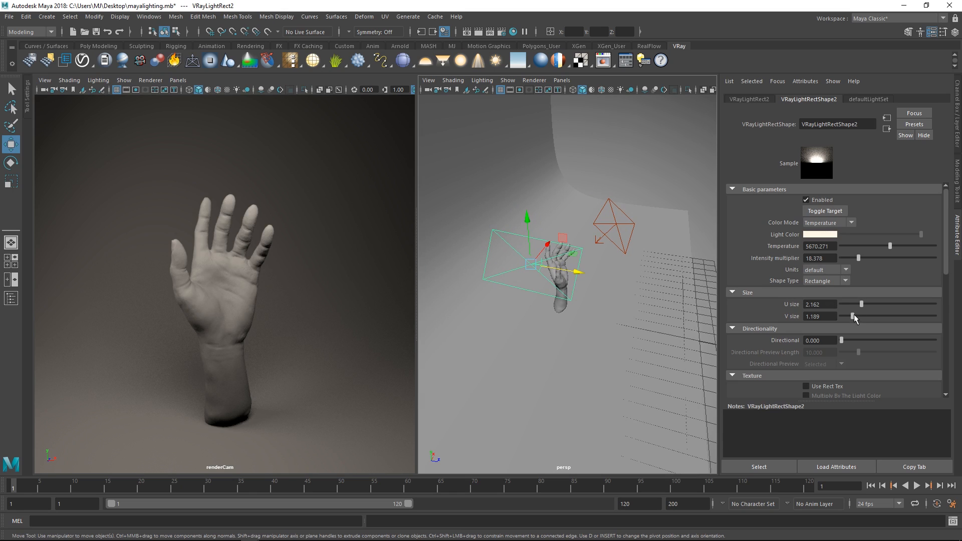
- Set the V size of the light on the thumb side of the hand to about 1.784
drag(853, 314, 858, 313)
alt+drag(583, 271, 551, 277)
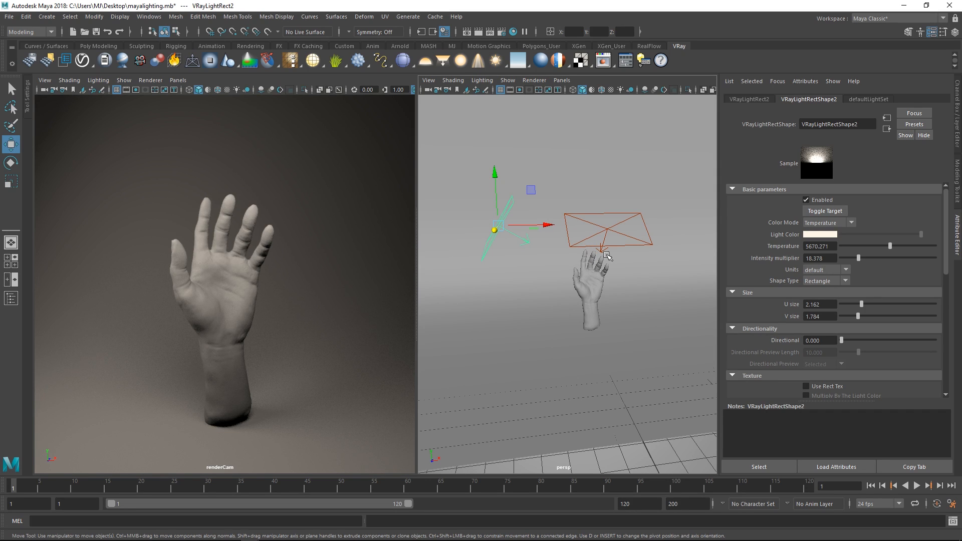
- Select the first rectangle light above the hand and adjust its tilt so it faces the hand
click(606, 231)
key(e)
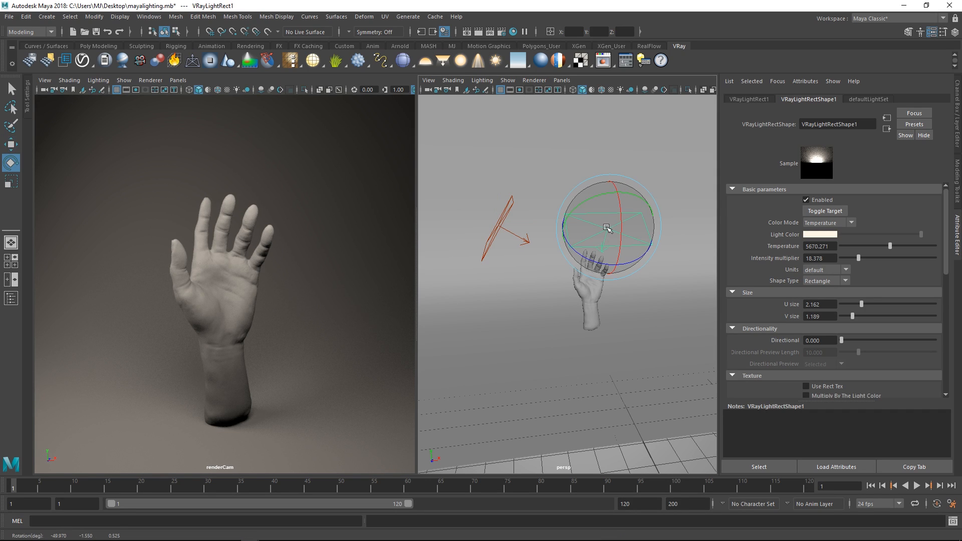
alt+drag(604, 236, 557, 286)
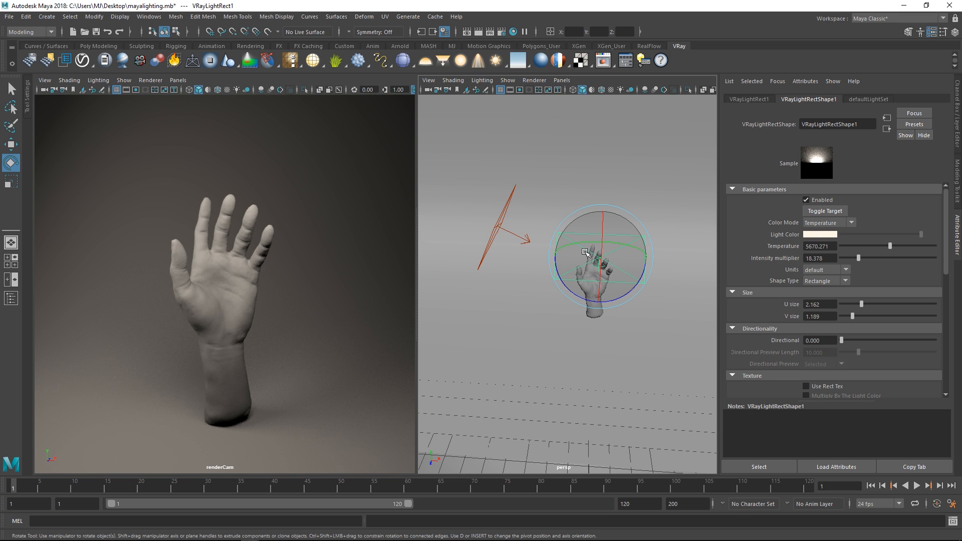
alt+drag(549, 266, 521, 275)
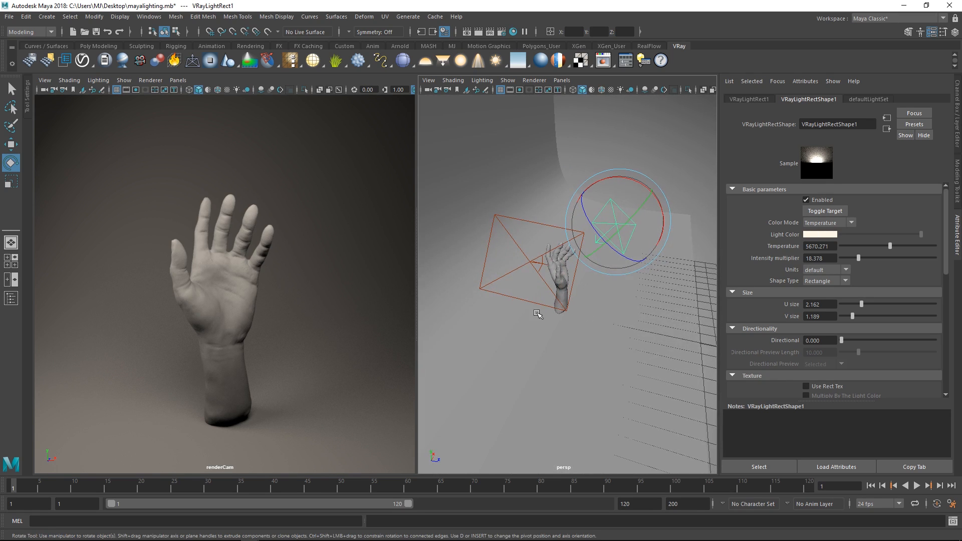
- Move the thumb-side light lower and farther from the hand, to about -7.395, 5.615, 0.798
click(524, 264)
alt+drag(557, 234, 504, 258)
key(w)
alt+drag(543, 225, 487, 244)
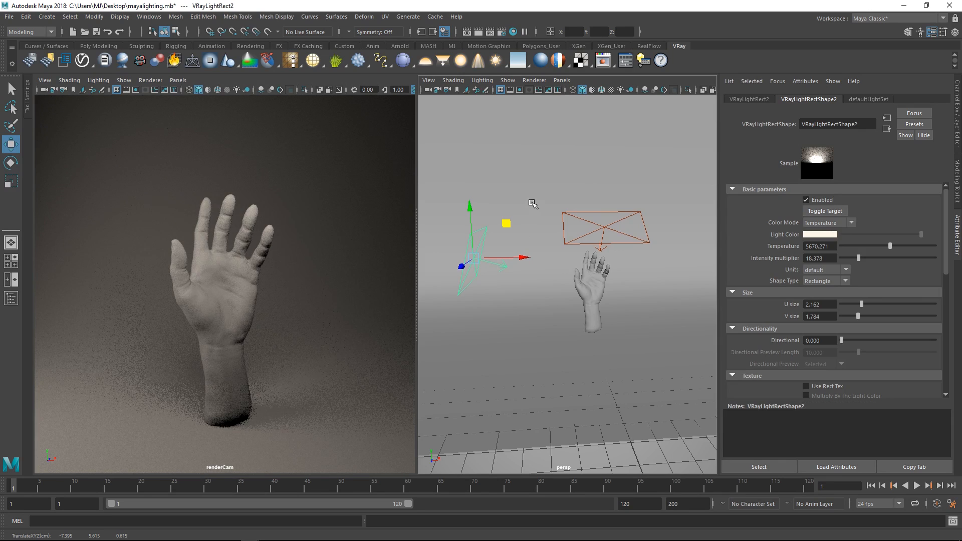
alt+drag(516, 265, 562, 309)
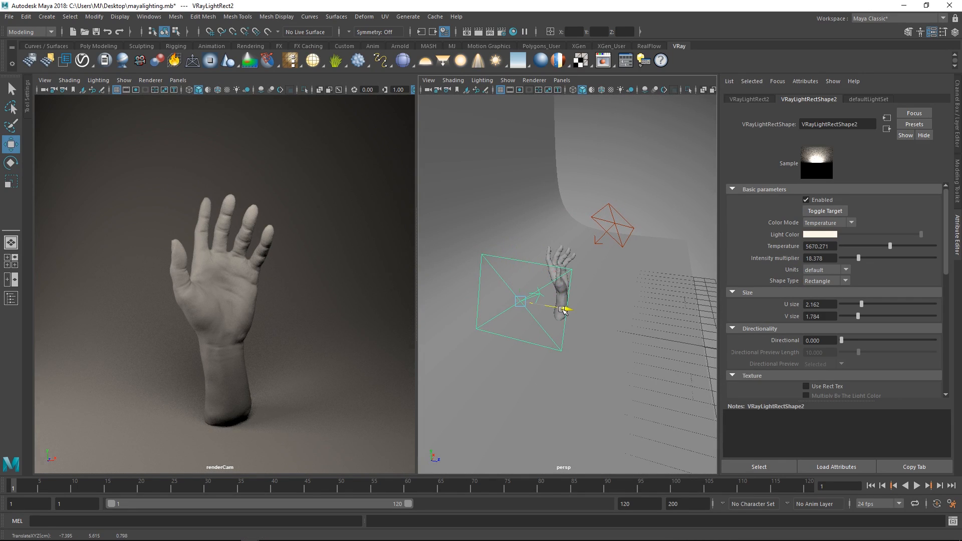
- Set the thumb-side light's color temperature to about 6497
alt+drag(682, 277, 609, 254)
drag(889, 246, 898, 247)
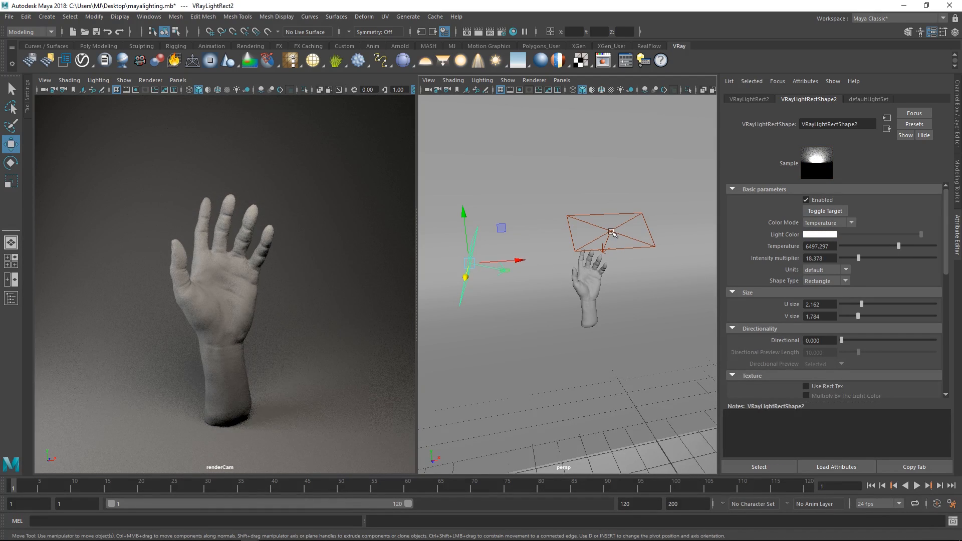
alt+drag(583, 239, 644, 231)
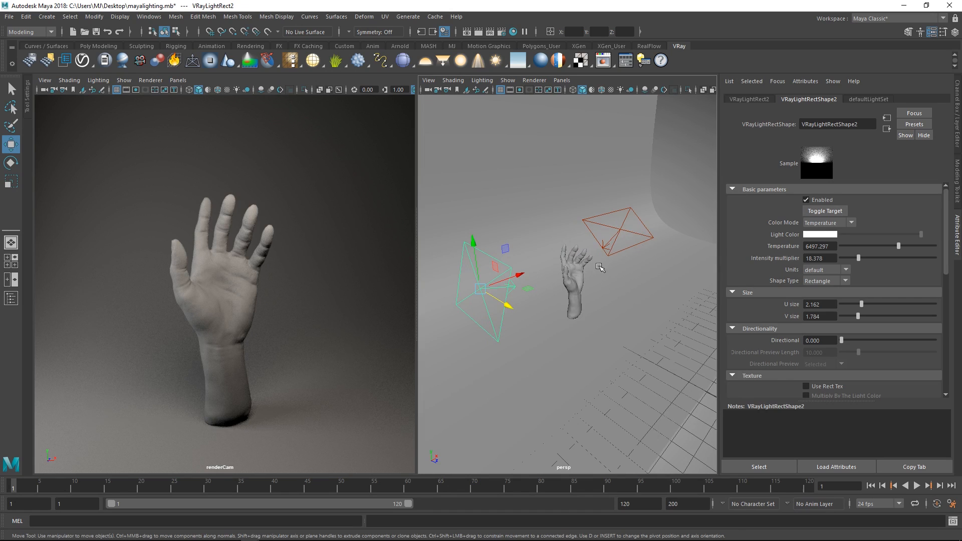
- Move the thumb-side light forward to a Z position of about 1.835 and rotate it to face the hand
alt+drag(600, 267, 458, 282)
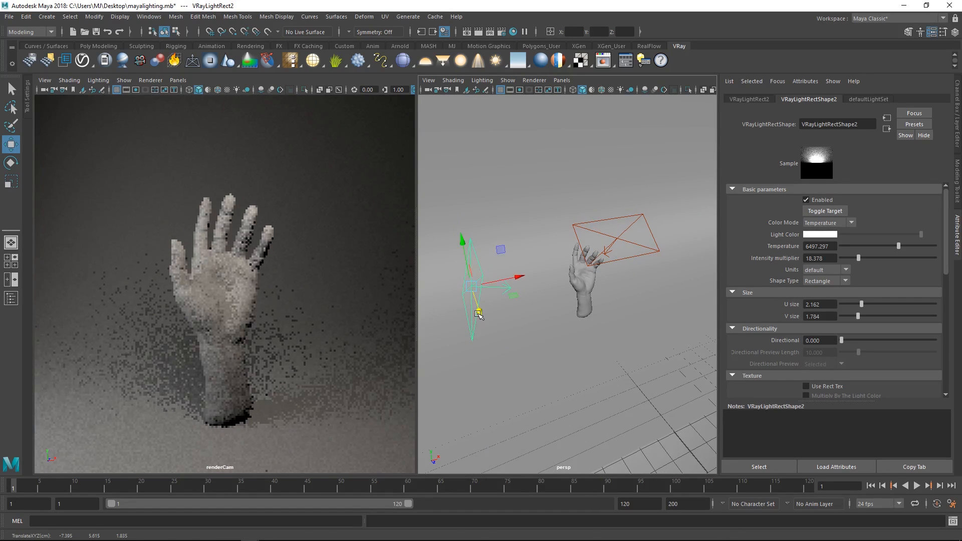
key(e)
drag(488, 318, 559, 282)
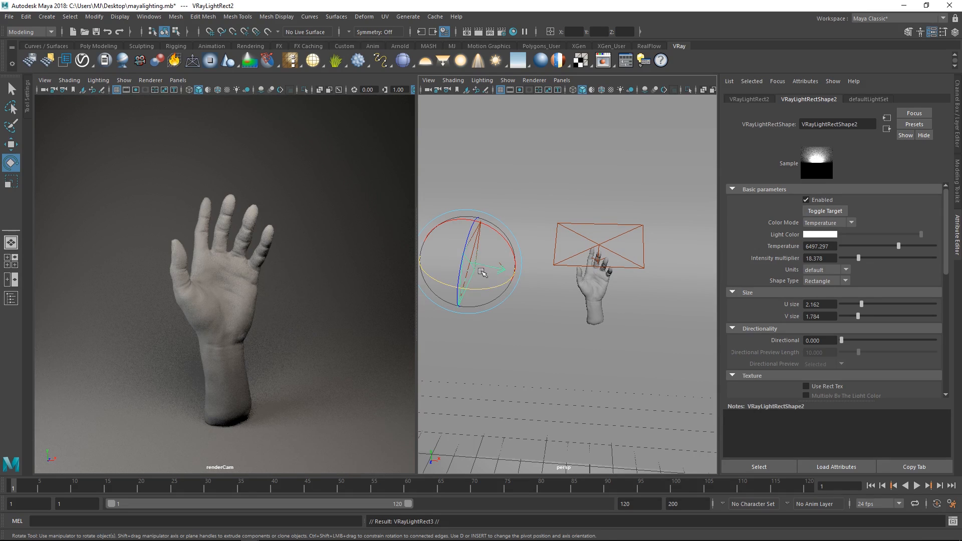
- Duplicate the thumb-side light, place the copy on the opposite side of the hand at about 7.363, 5.615, 1.835, and turn it toward the hand
key(ctrl+d)
key(w)
drag(633, 264, 573, 271)
key(e)
key(w)
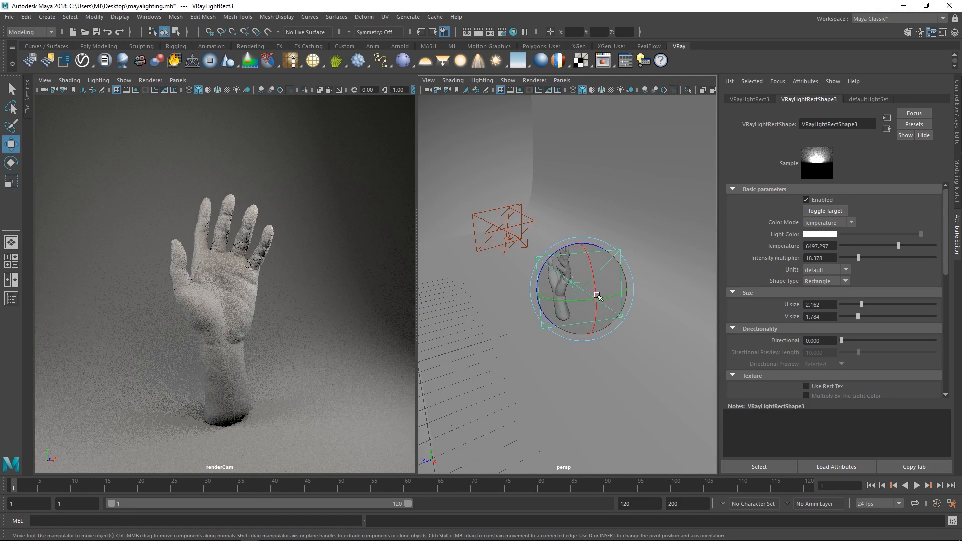
drag(601, 302, 618, 315)
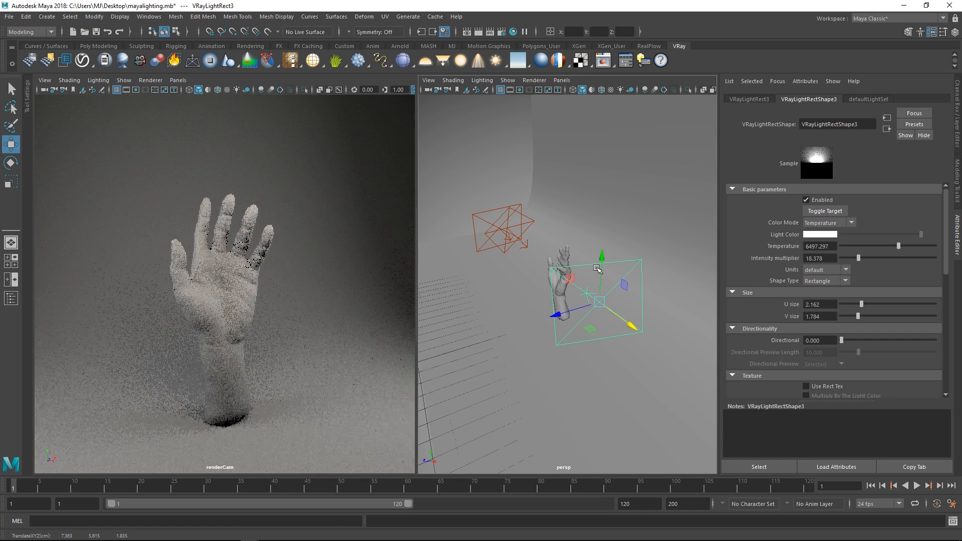
- Raise the new light to about 7.386 in Y and rotate it to about -26.885, 69.014, 4.517
drag(602, 261, 608, 215)
key(e)
drag(608, 249, 601, 237)
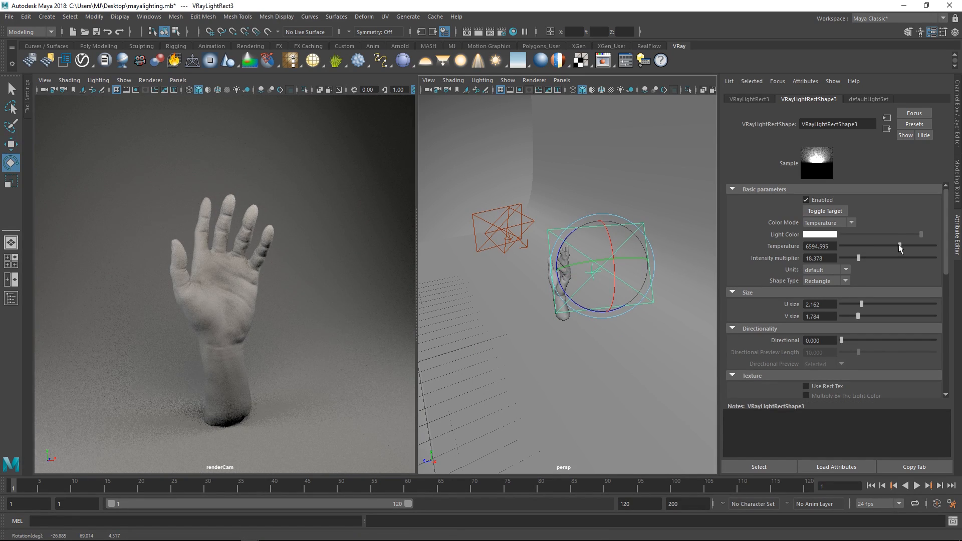
- Set the new light's color temperature to about 4162 and its intensity multiplier to about 7.568
drag(899, 247, 873, 250)
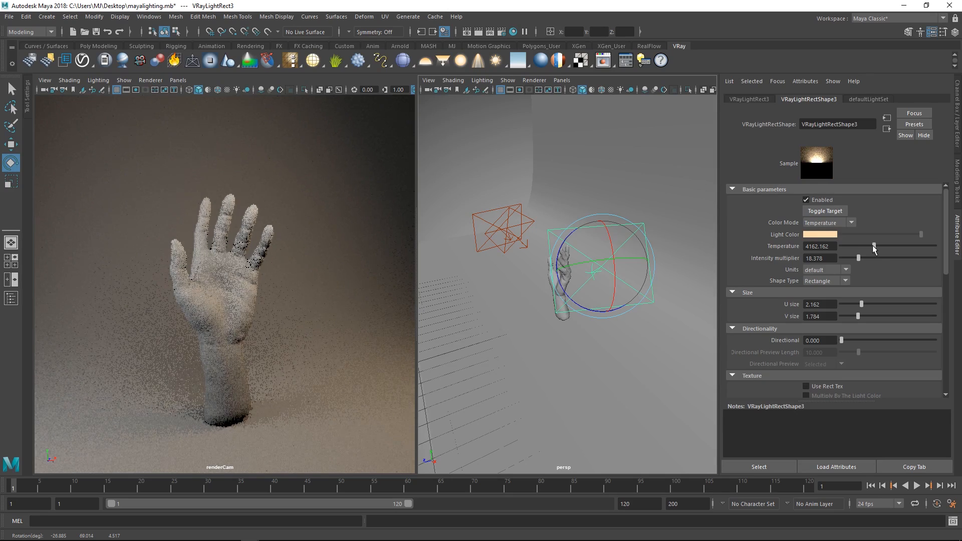
alt+drag(471, 215, 561, 229)
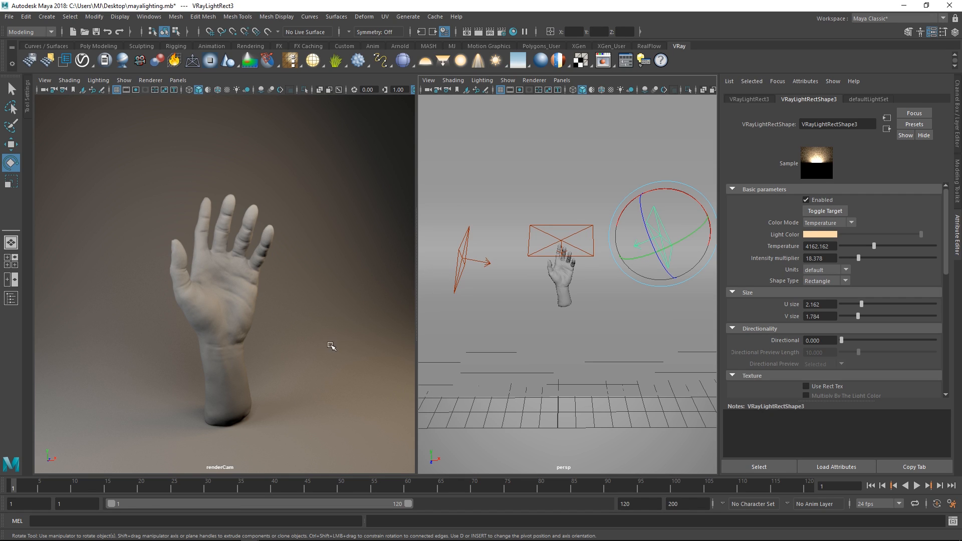
alt+drag(606, 217, 503, 236)
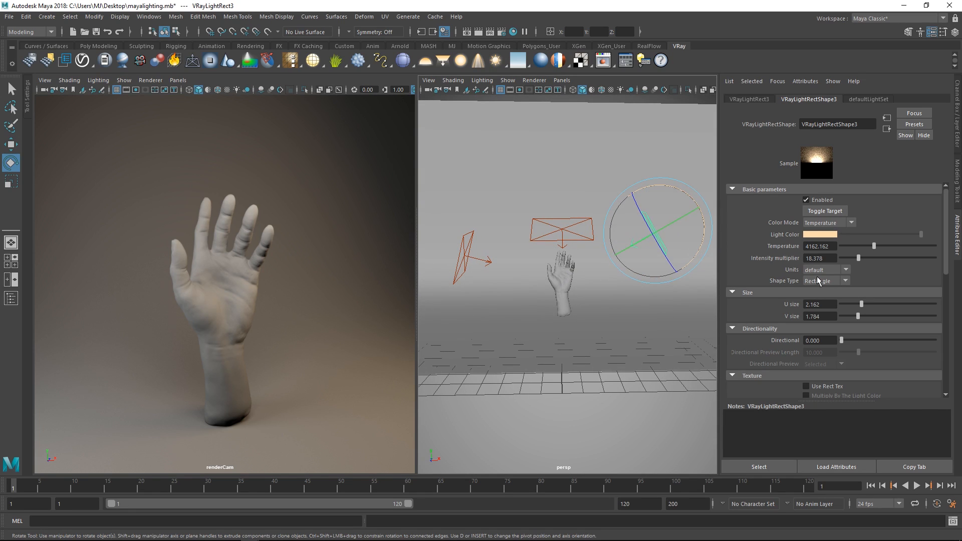
drag(861, 254, 849, 258)
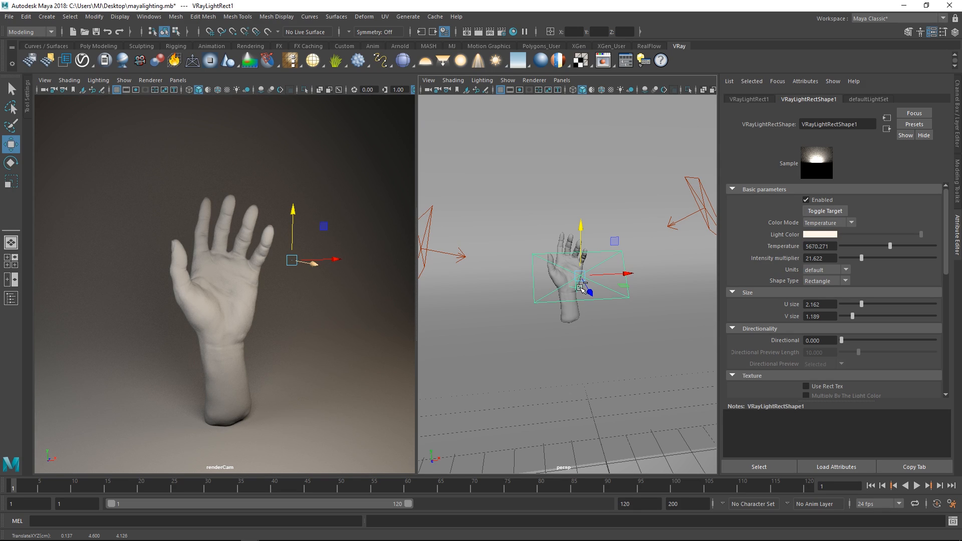
- Undo the last move of the first light and set the thumb-side light's intensity multiplier to about 4.324
key(ctrl+z)
alt+drag(471, 249, 522, 245)
click(514, 246)
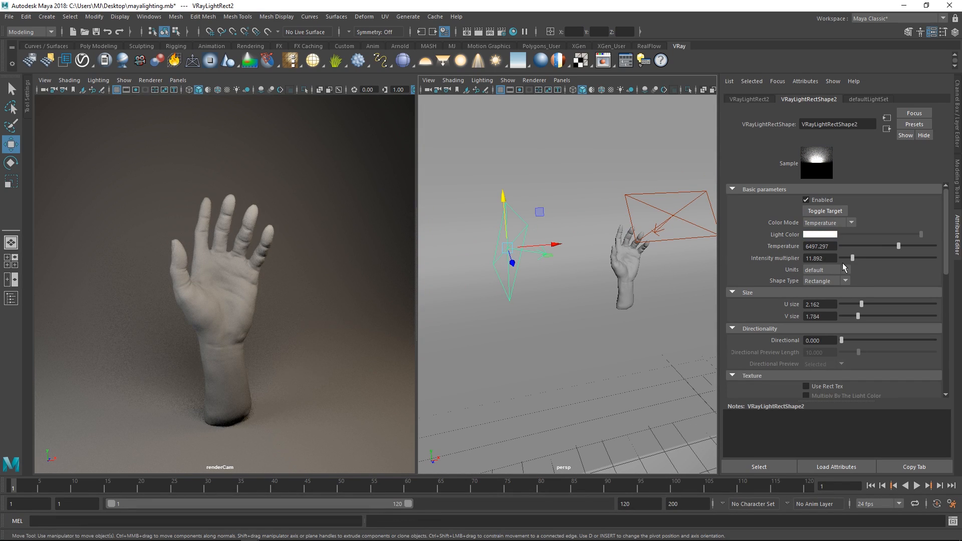
drag(852, 261, 845, 260)
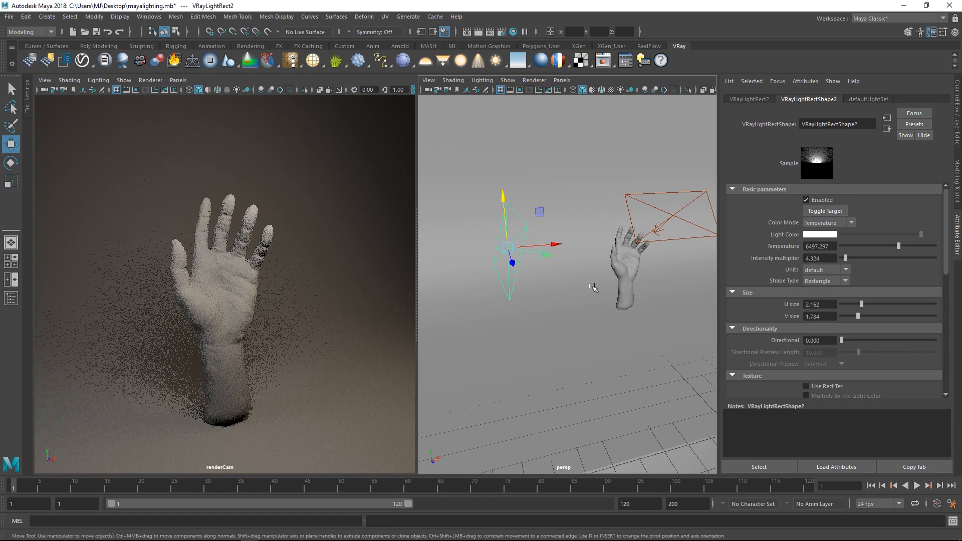
- Set the V size of the first light above the hand to about 1.405
alt+drag(617, 261, 551, 276)
click(518, 203)
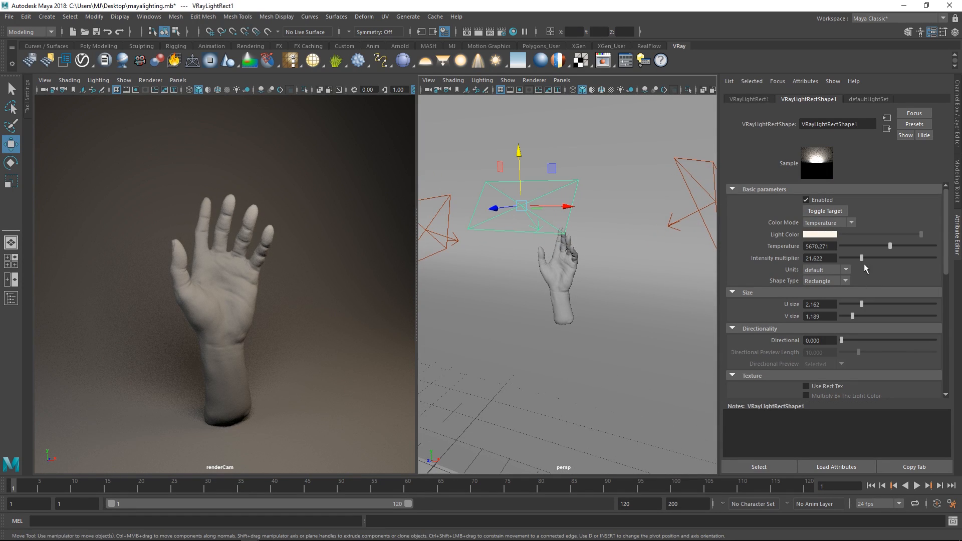
drag(852, 315, 855, 316)
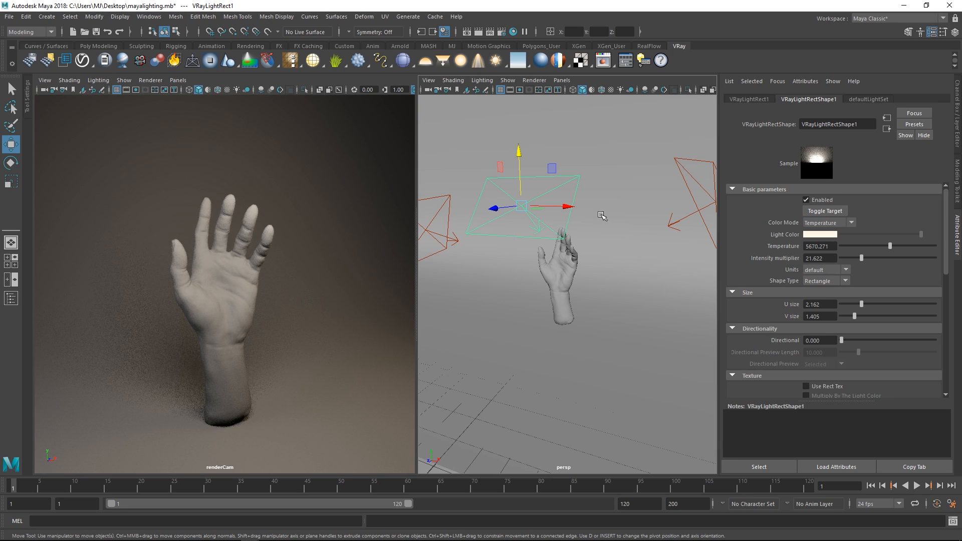
key(q)
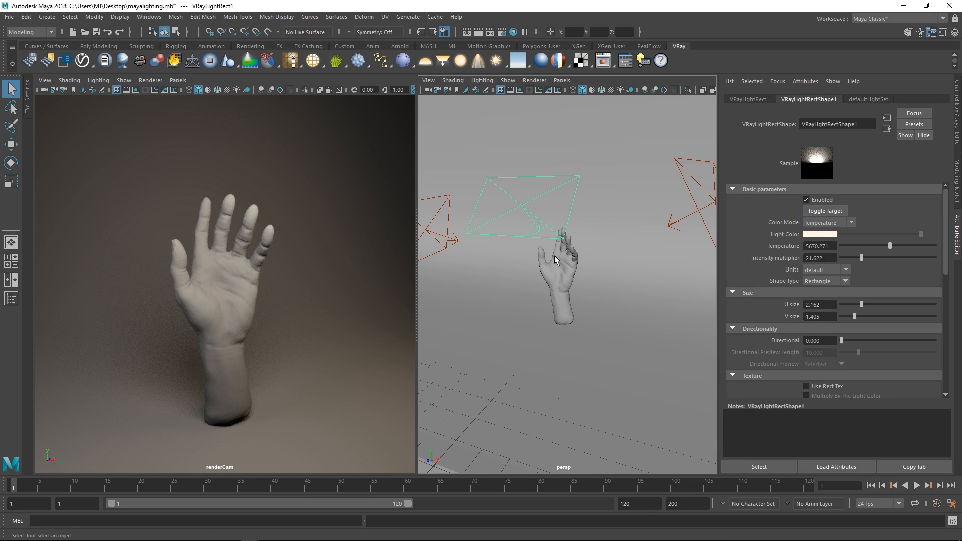
- Examine the placement of the three rectangle lights around the hand from several angles
alt+drag(566, 257, 630, 260)
alt+right_drag(630, 260, 595, 226)
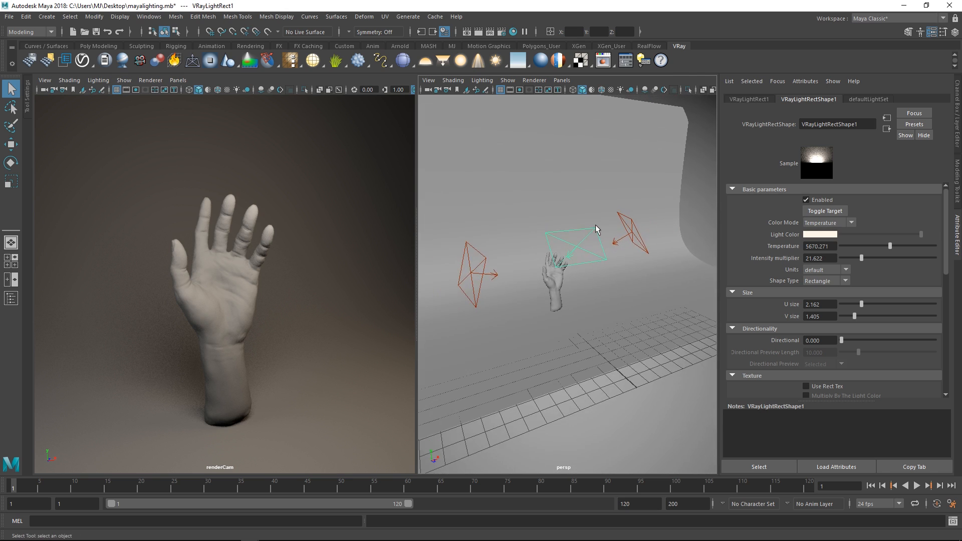
alt+drag(596, 229, 561, 230)
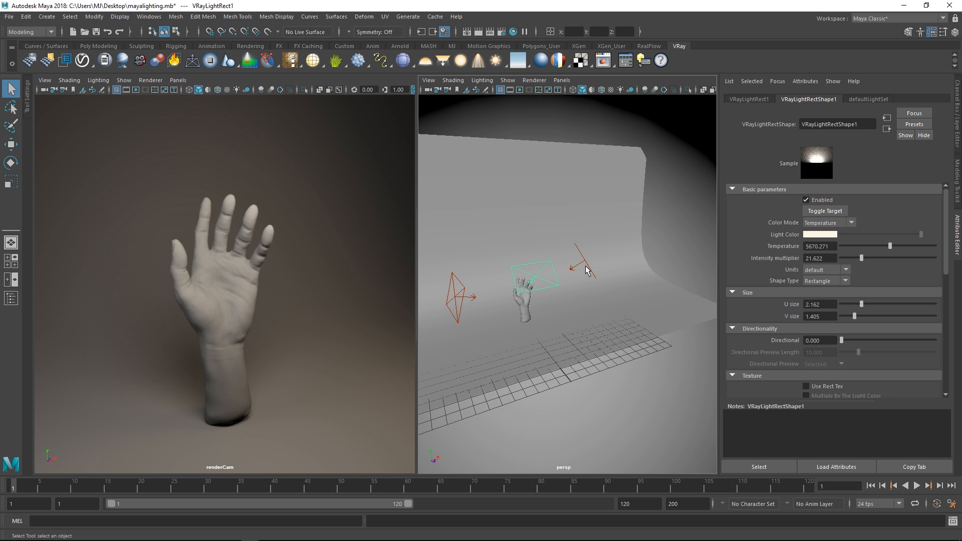
alt+drag(572, 281, 557, 319)
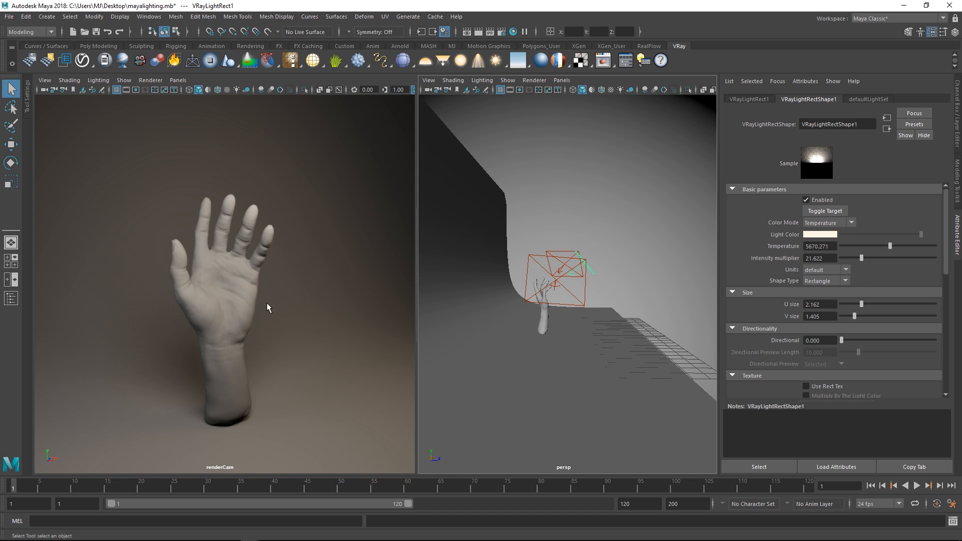
alt+drag(553, 273, 539, 305)
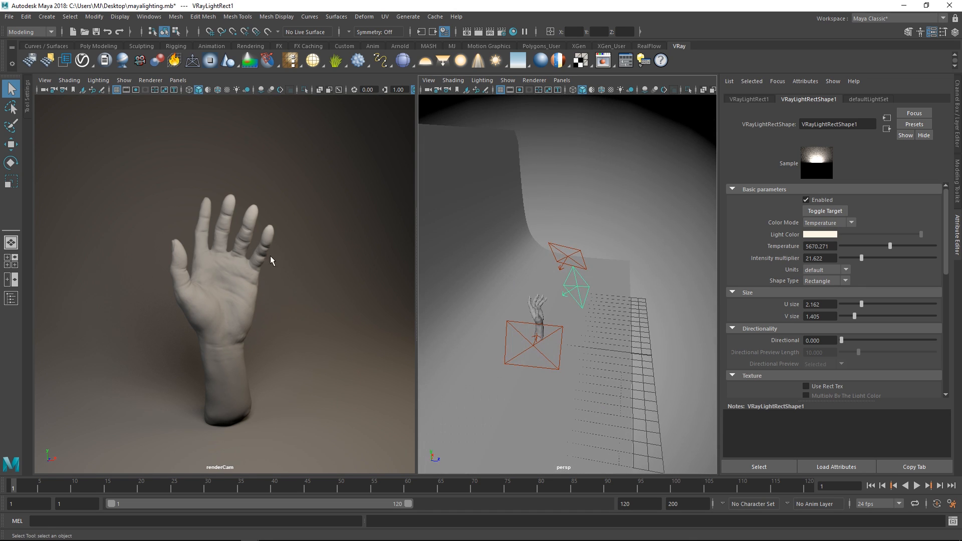
alt+drag(571, 233, 563, 254)
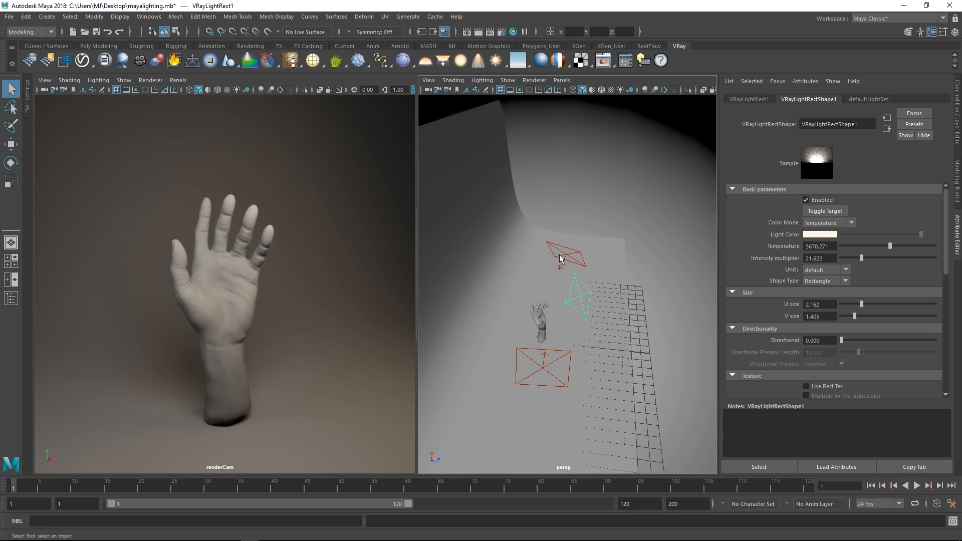
click(564, 254)
key(w)
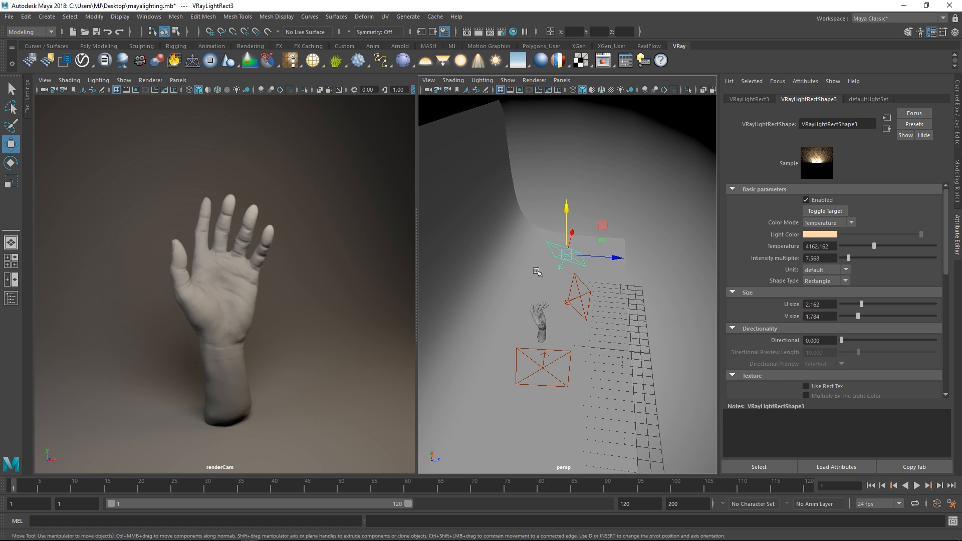
alt+drag(538, 273, 551, 262)
- Take the bg display layer out of reference mode and select the large sphere enclosing the scene
key(ctrl+a)
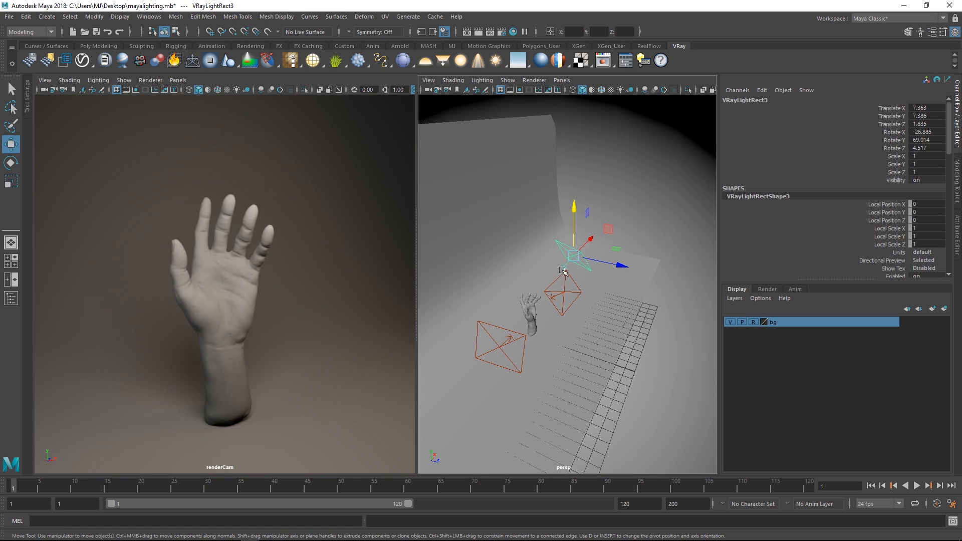
click(753, 322)
click(634, 182)
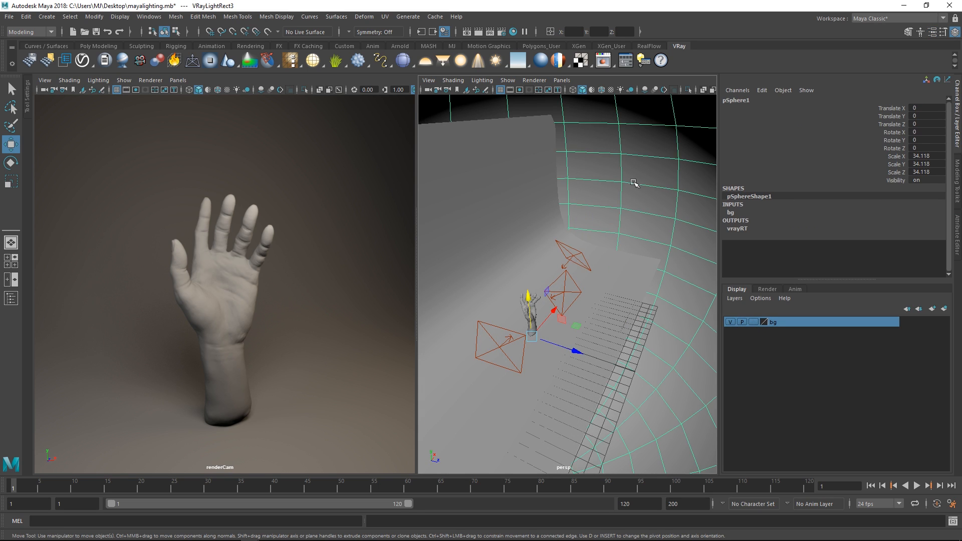
key(f)
alt+right_drag(576, 240, 666, 331)
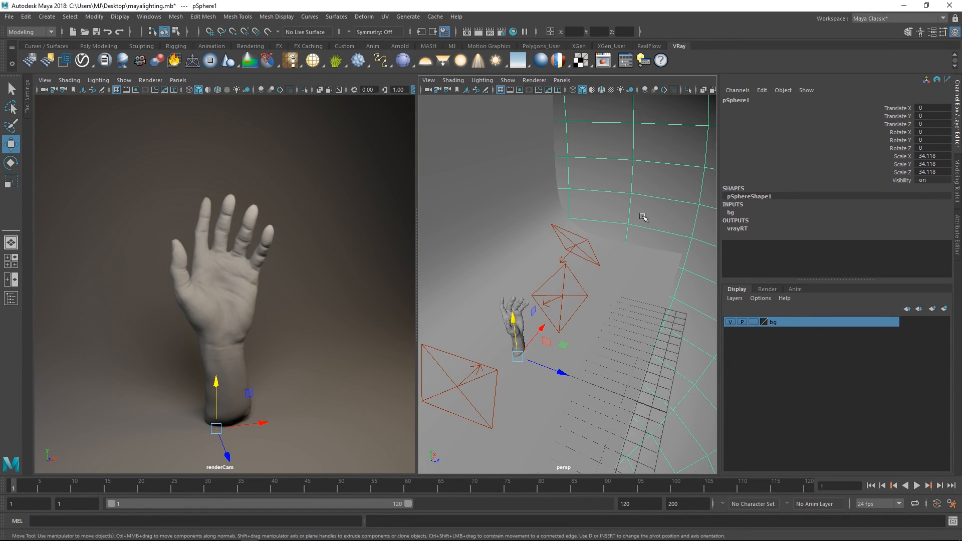
alt+drag(644, 218, 632, 211)
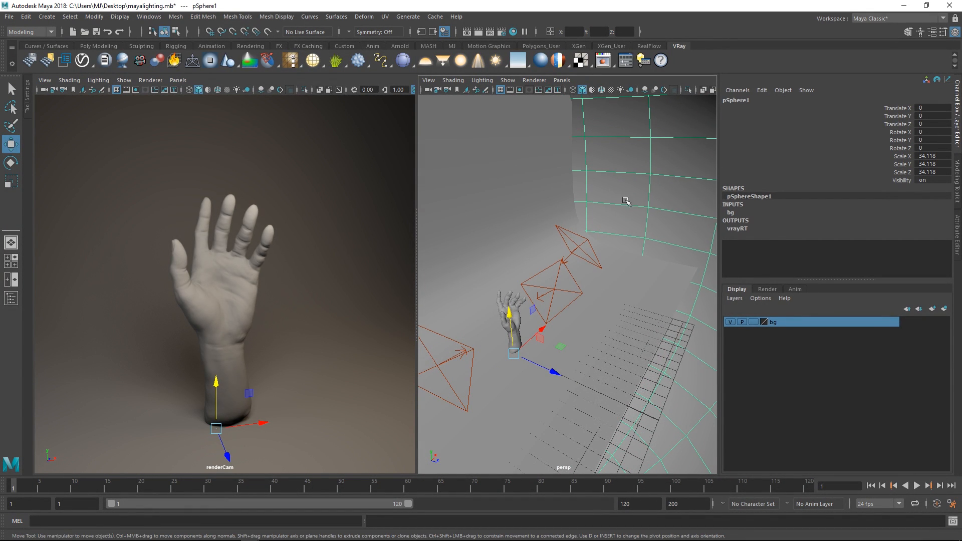
- Assign a new VRay Mtl to the enclosing sphere and open the material's attributes
right_drag(650, 218, 651, 474)
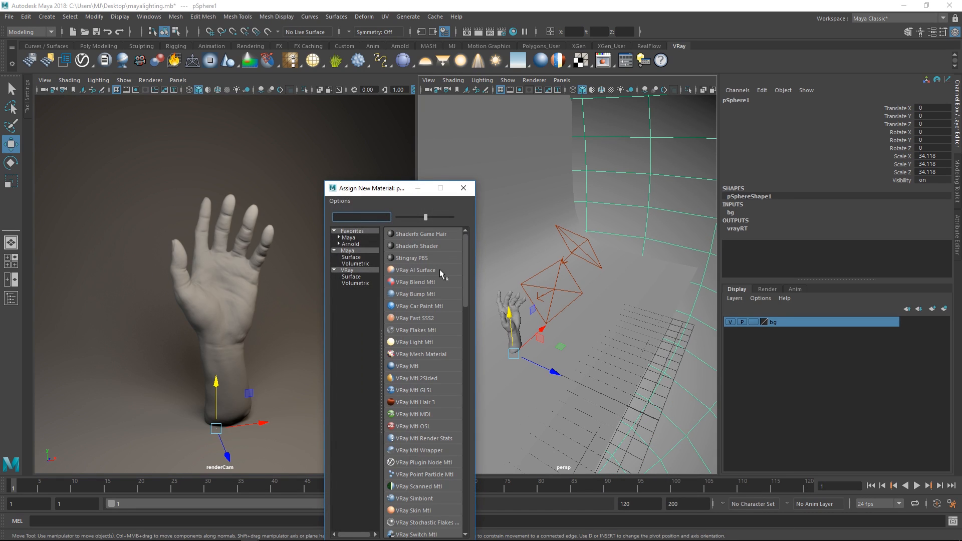
click(407, 367)
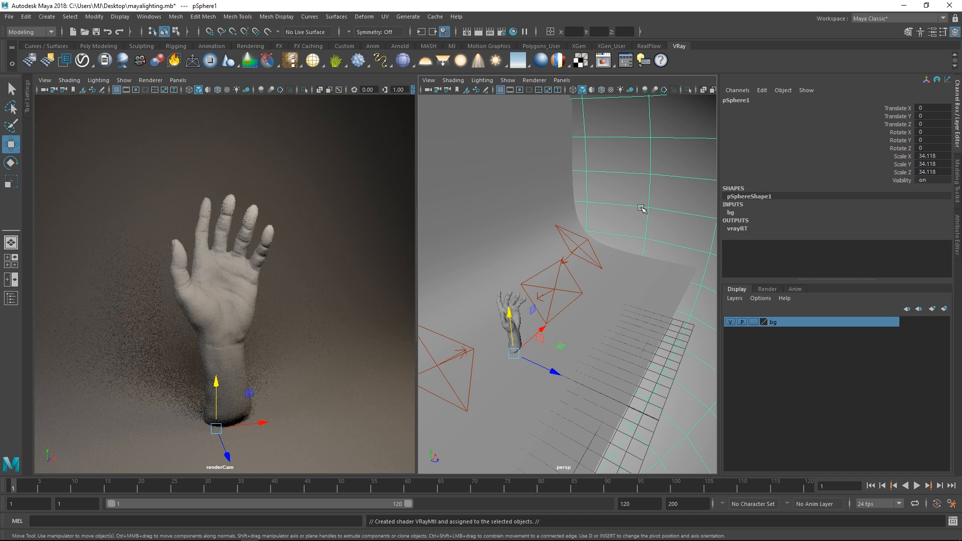
key(ctrl+a)
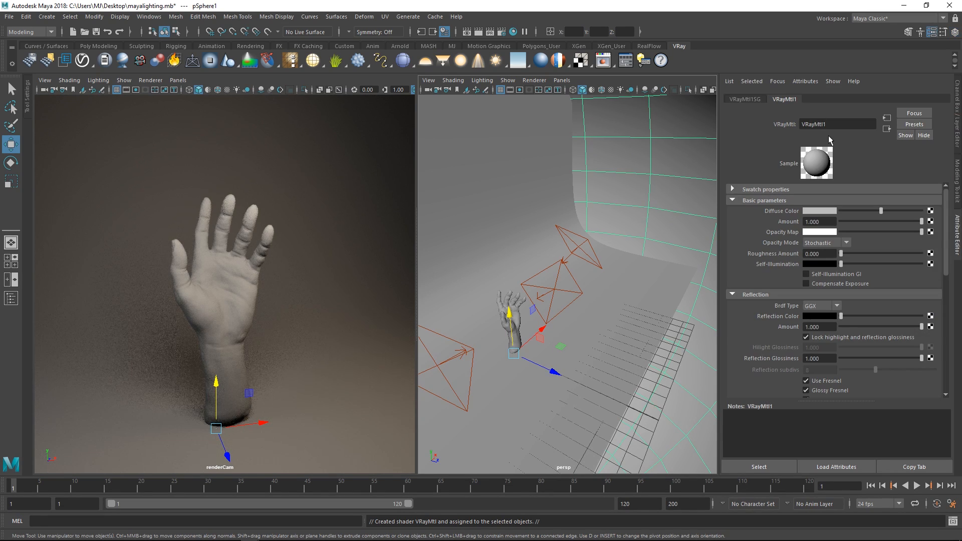
- Try a saturated blue diffuse color on the enclosing sphere's material, and replace it with white
click(817, 210)
click(816, 236)
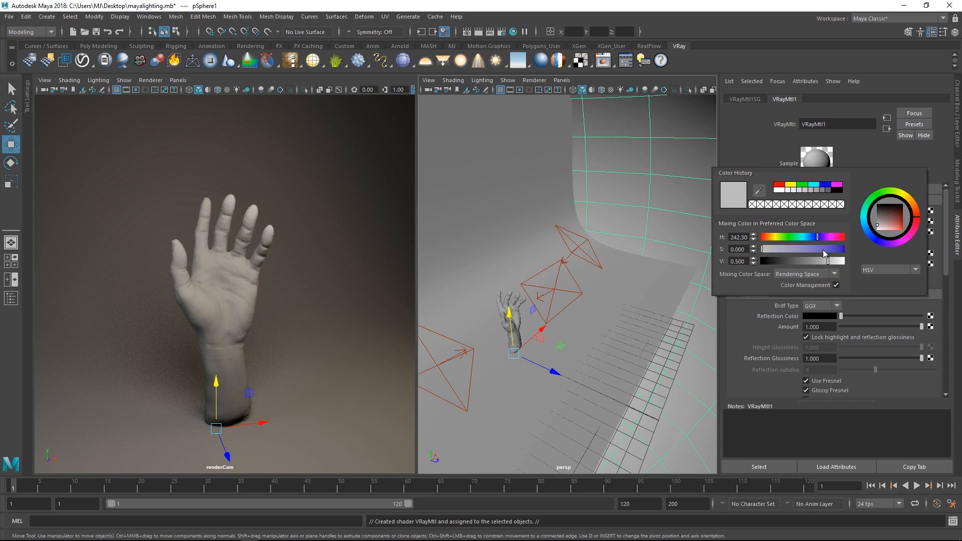
drag(822, 250, 849, 251)
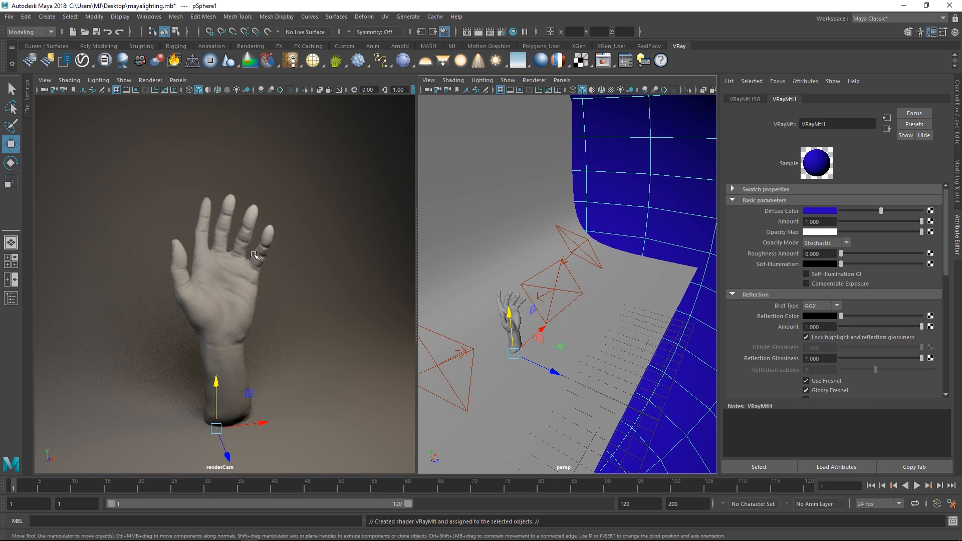
alt+drag(596, 258, 557, 261)
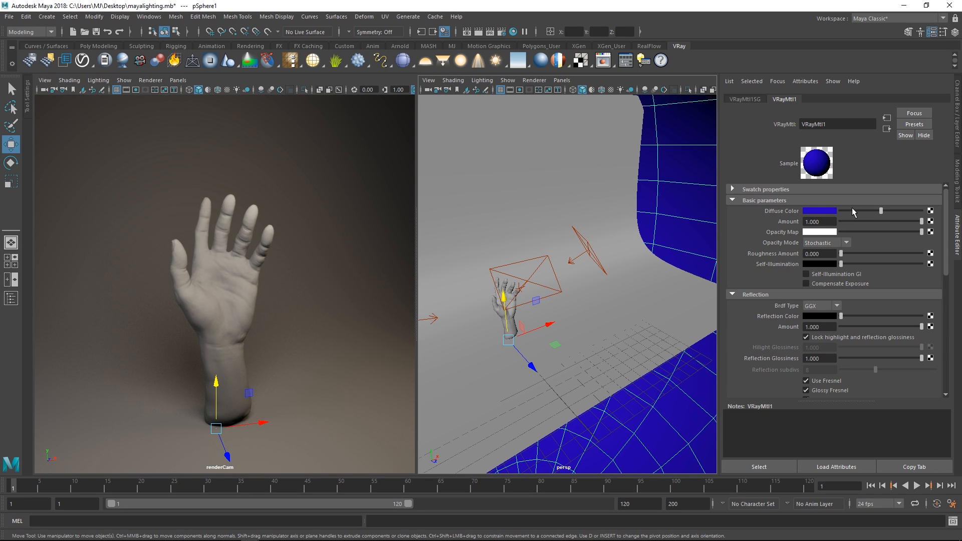
drag(857, 207, 921, 213)
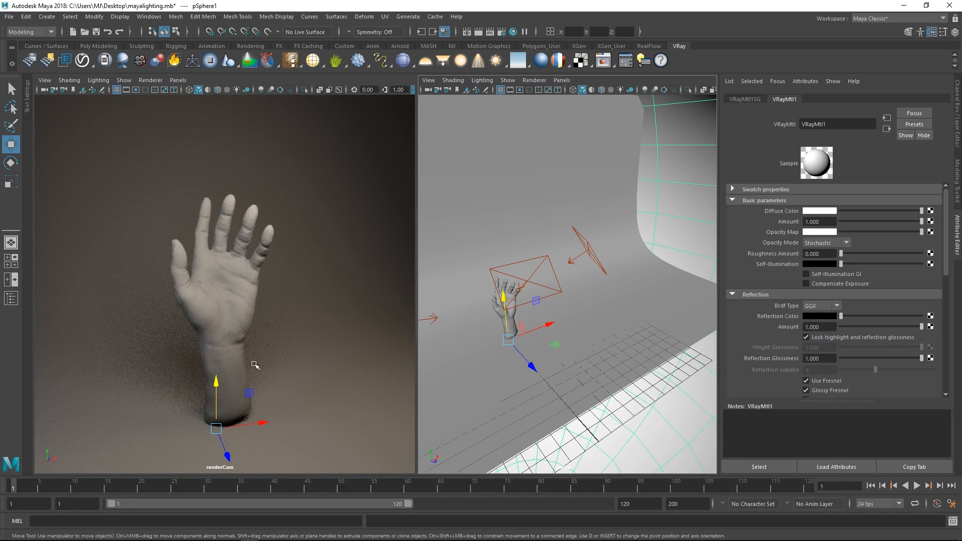
- Assign a new VRay Mtl to the curved backdrop plane behind the hand
right_drag(606, 243, 603, 498)
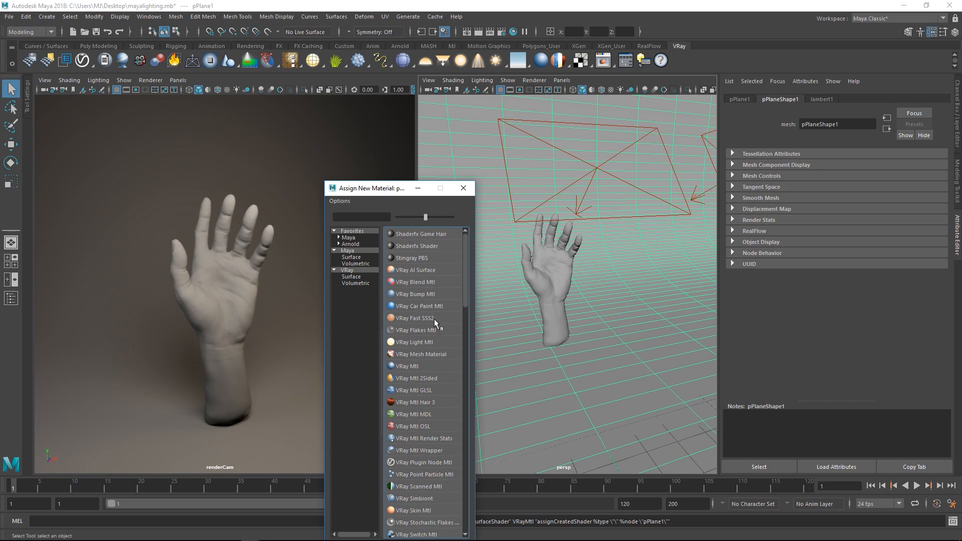
click(405, 366)
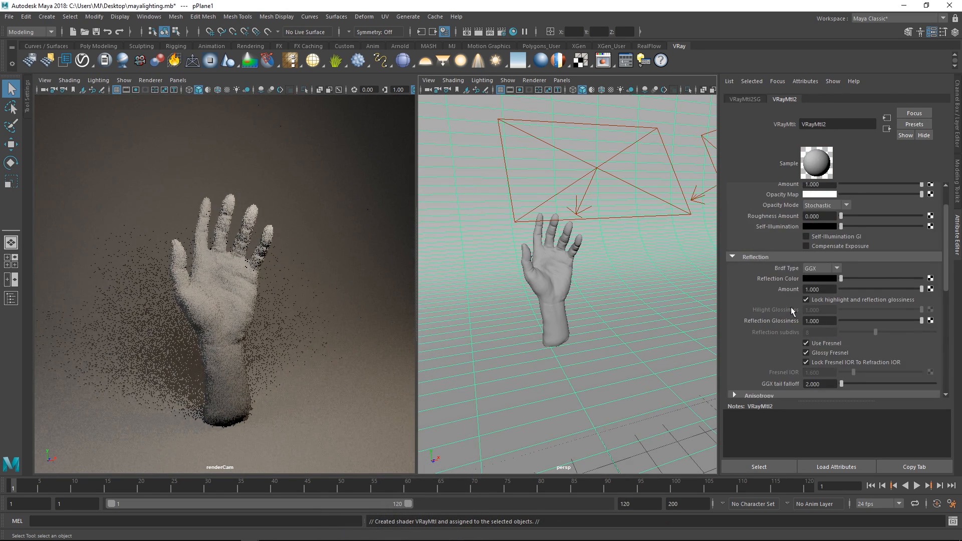
drag(945, 257, 952, 240)
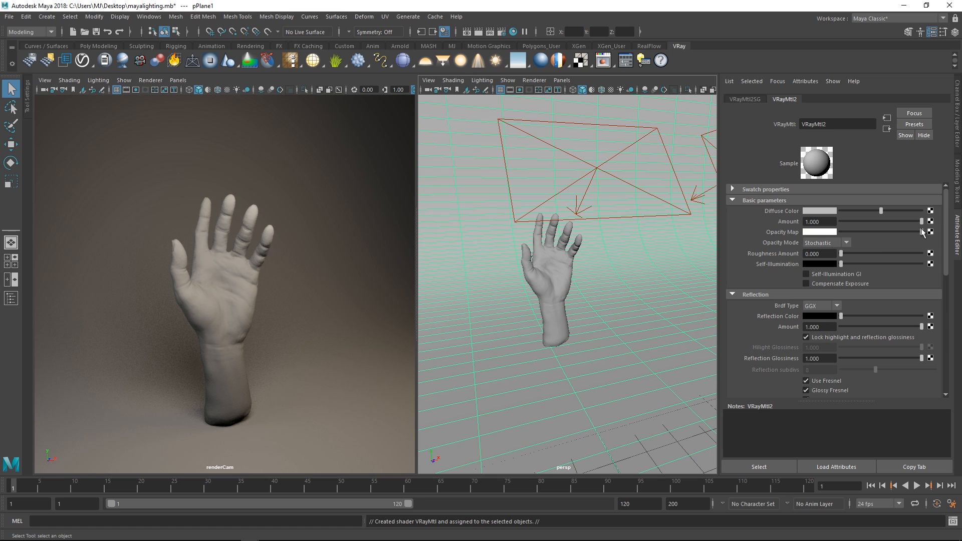
drag(946, 229, 944, 230)
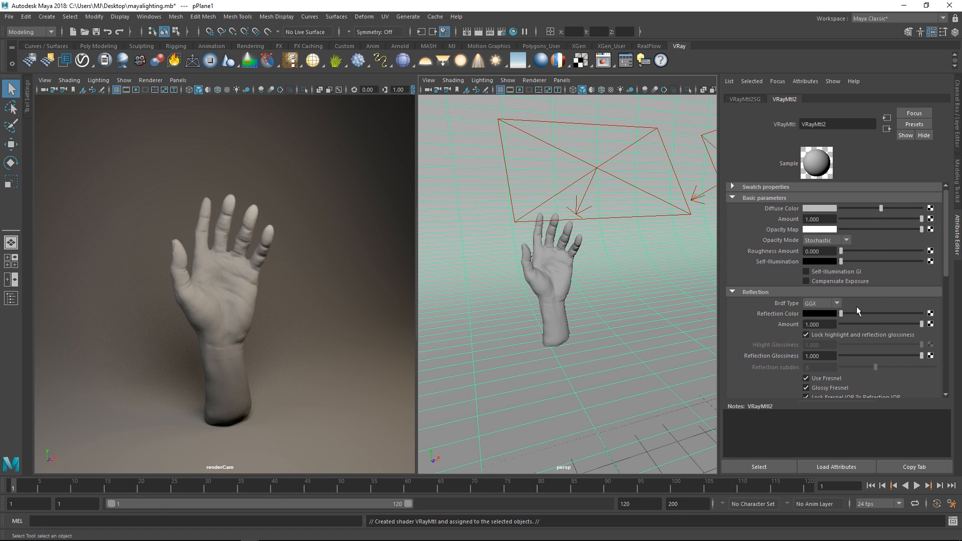
- Make the backdrop material reflective with a white reflection color, Use Fresnel off and a reflection glossiness of 0.774
drag(844, 316, 888, 314)
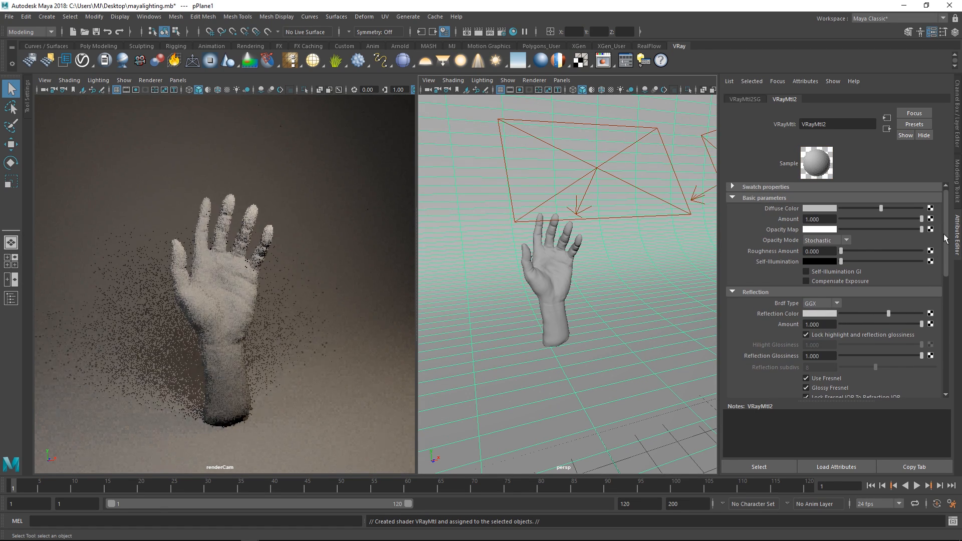
drag(944, 237, 944, 264)
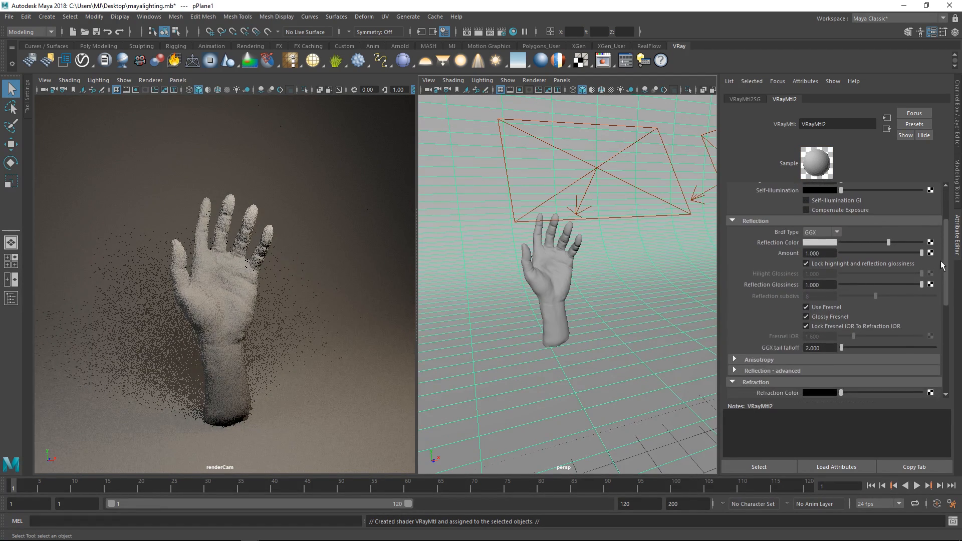
click(817, 307)
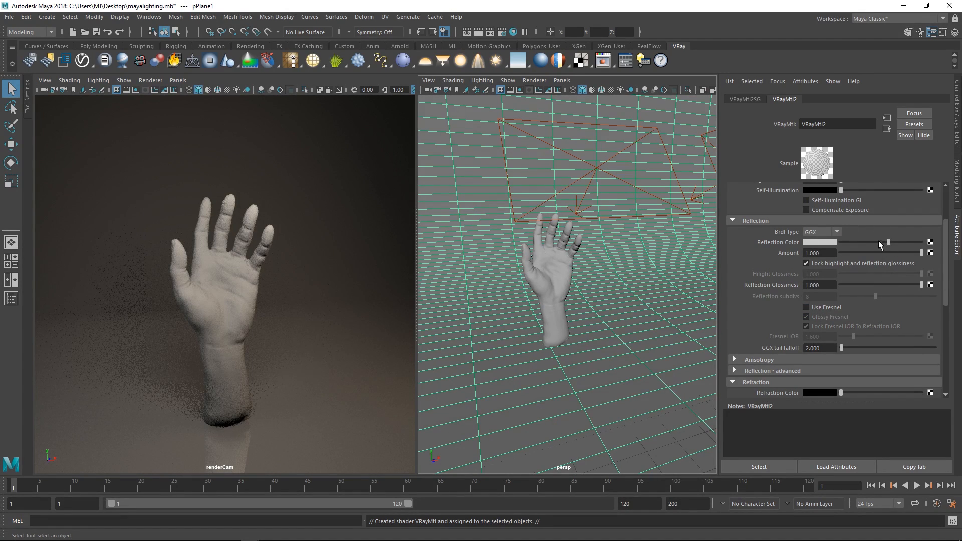
drag(891, 242, 937, 237)
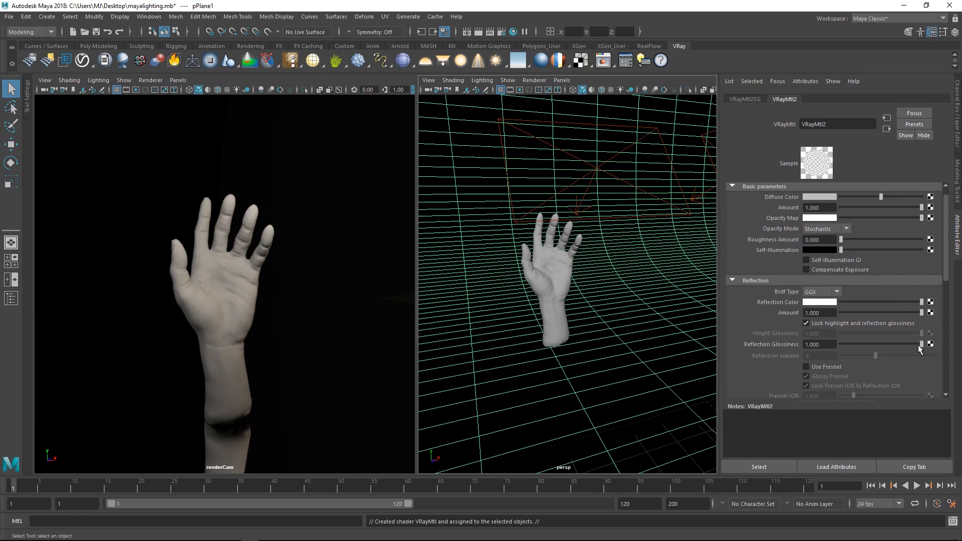
drag(921, 344, 901, 348)
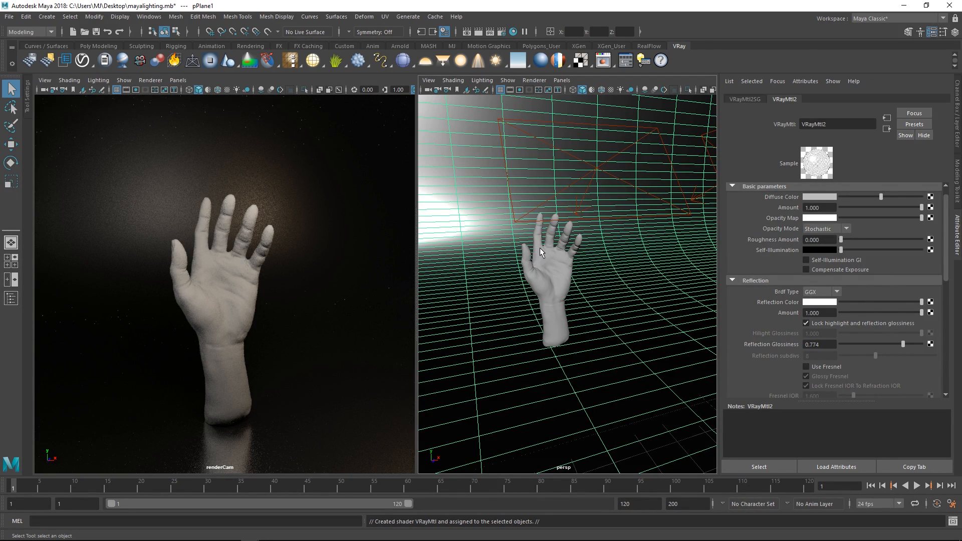
- Move the first rectangle light directly over the hand and rotate it to point straight down
click(595, 170)
alt+drag(575, 200, 653, 210)
key(w)
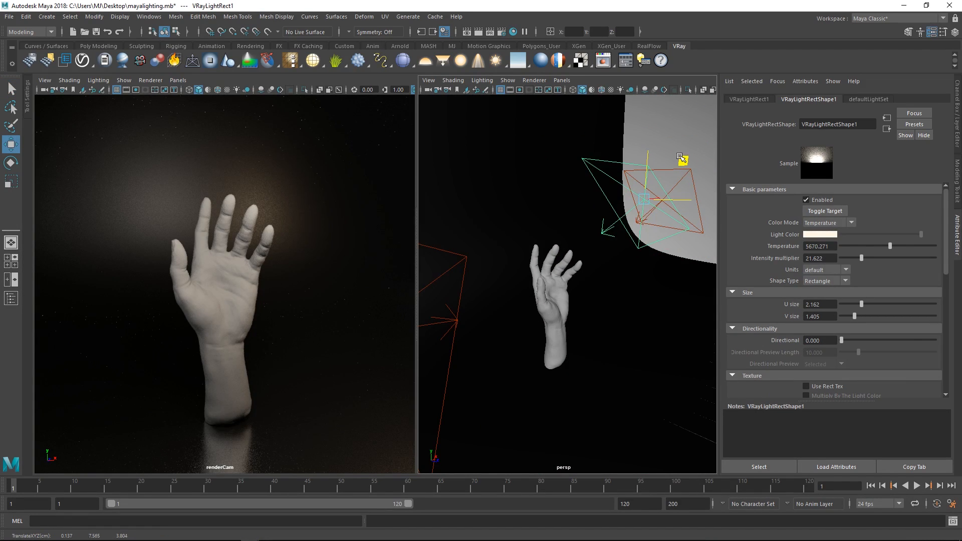
drag(682, 161, 644, 165)
key(e)
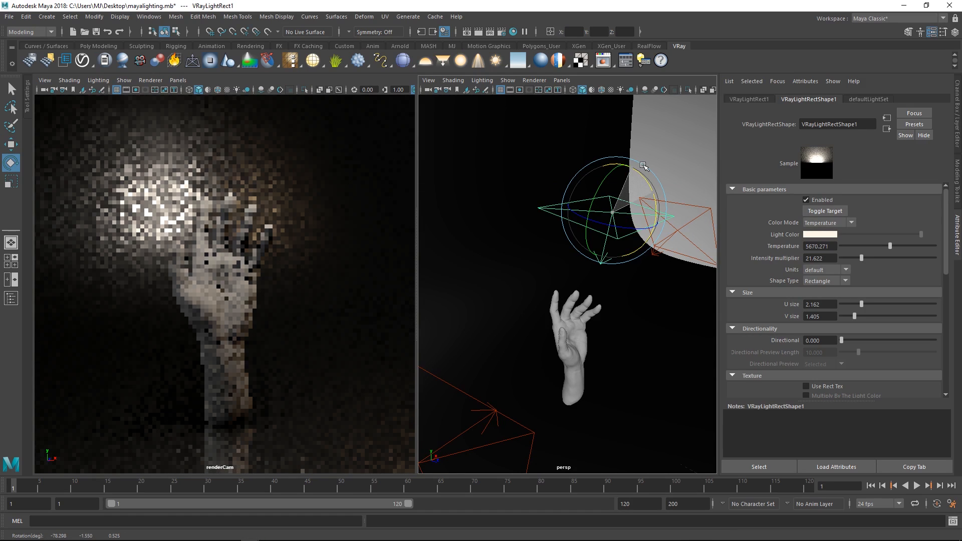
key(w)
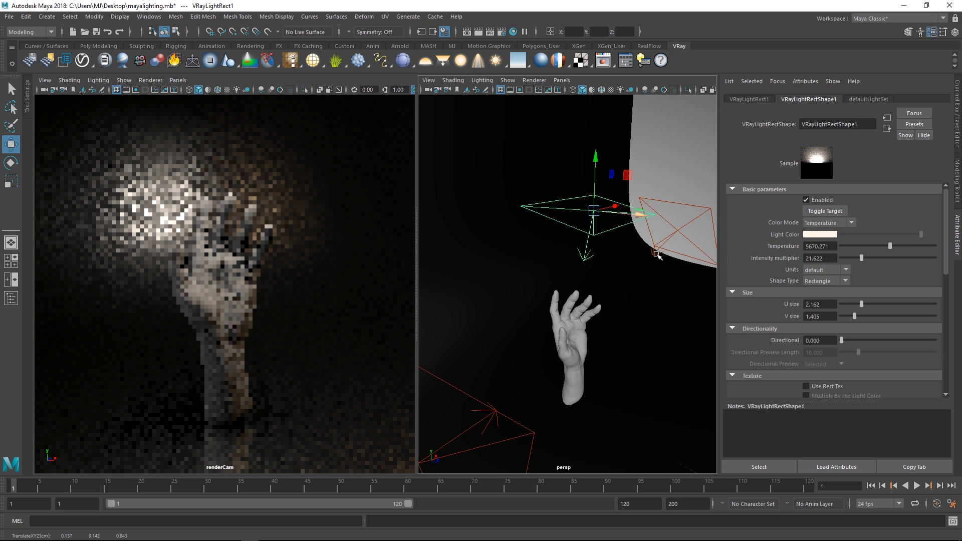
- Disable the second and third rectangle lights to compare the render with only the overhead light, and re-enable both
alt+drag(657, 256, 551, 271)
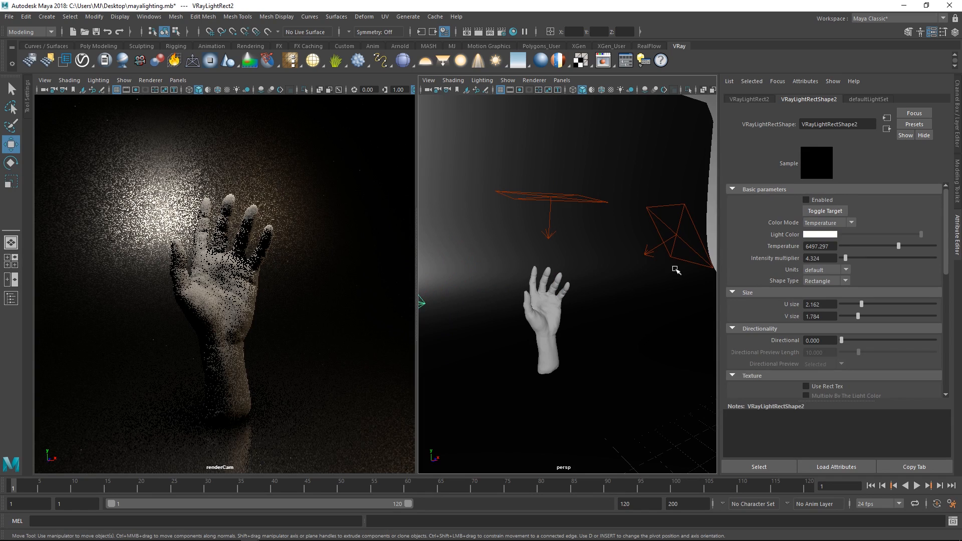
click(676, 270)
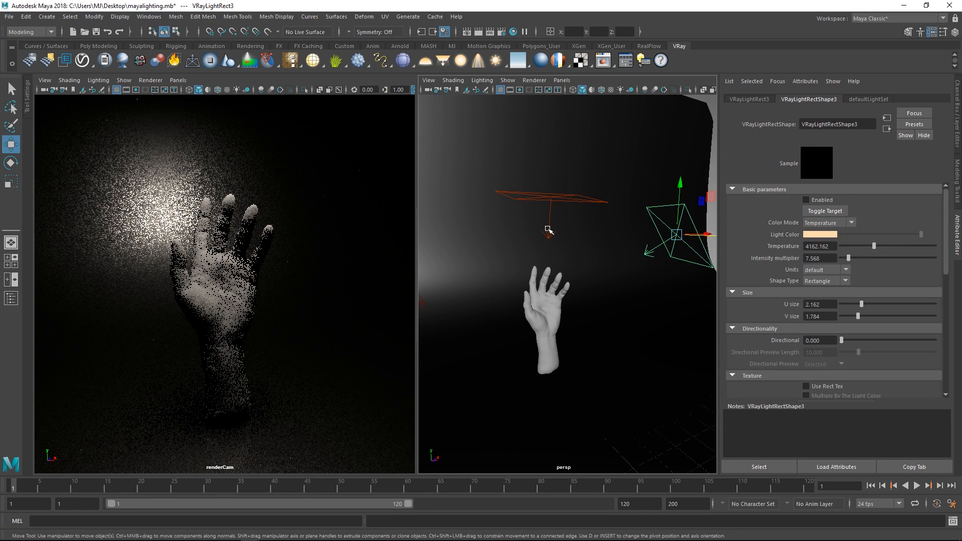
alt+drag(549, 230, 590, 279)
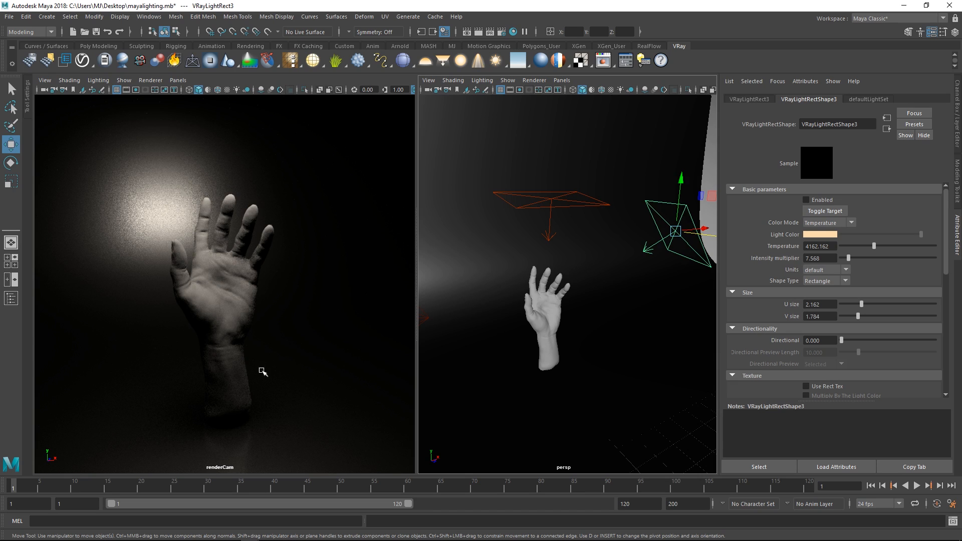
click(805, 200)
alt+drag(660, 253, 526, 256)
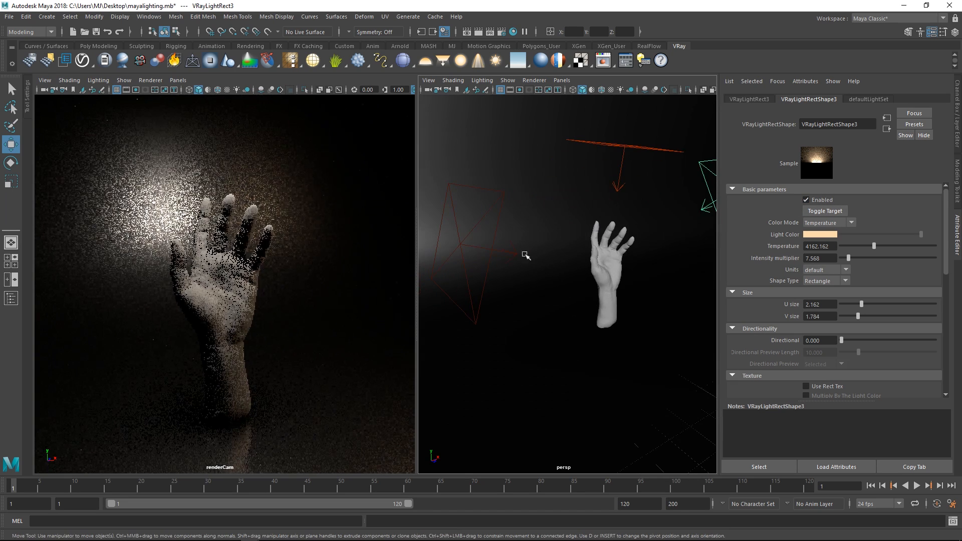
click(467, 246)
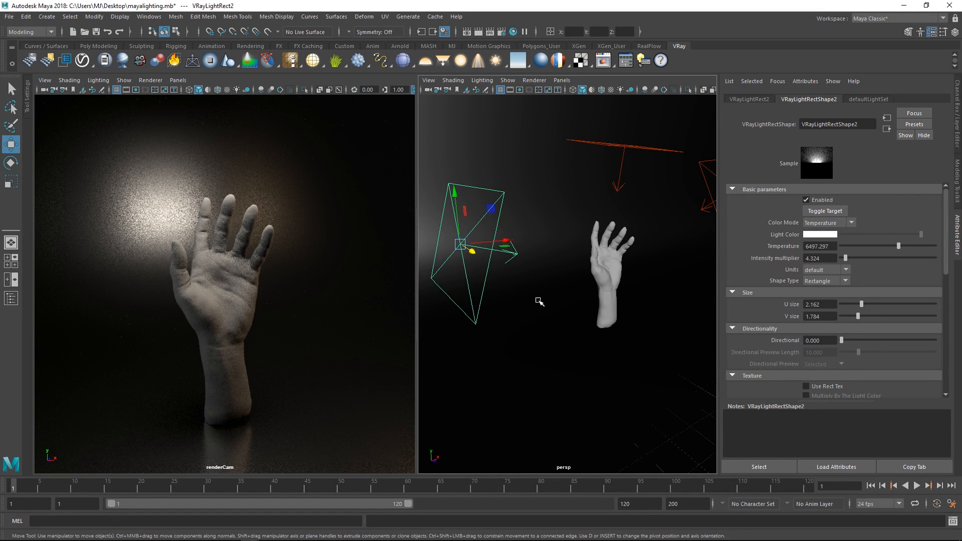
- Assign the existing VRayMtl1 material to the curved backdrop plane
alt+drag(586, 286, 569, 307)
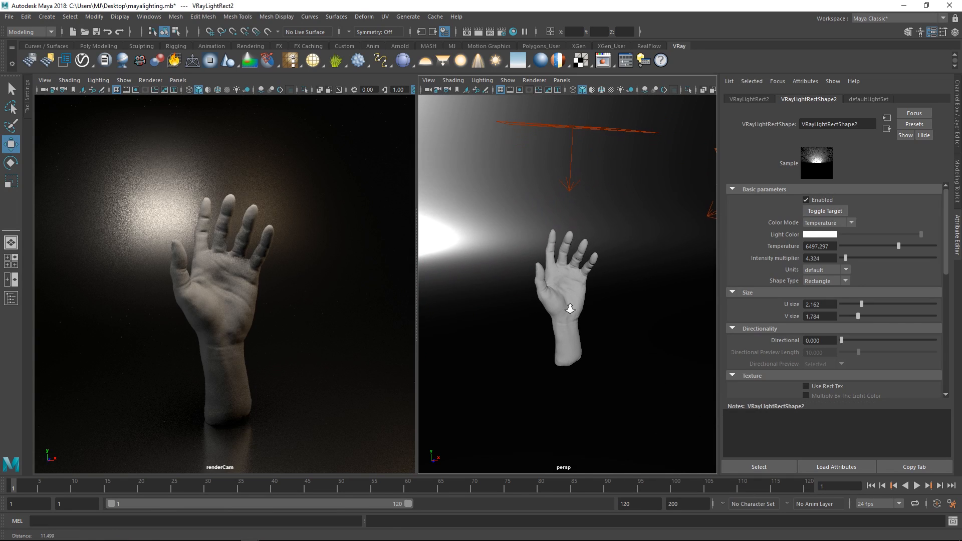
click(620, 375)
right_click(620, 375)
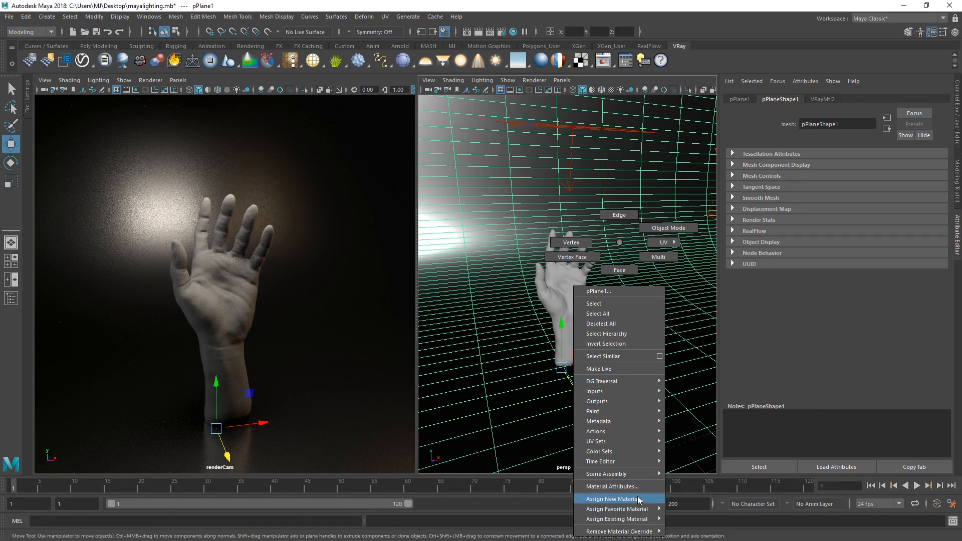
mouse_move(633, 510)
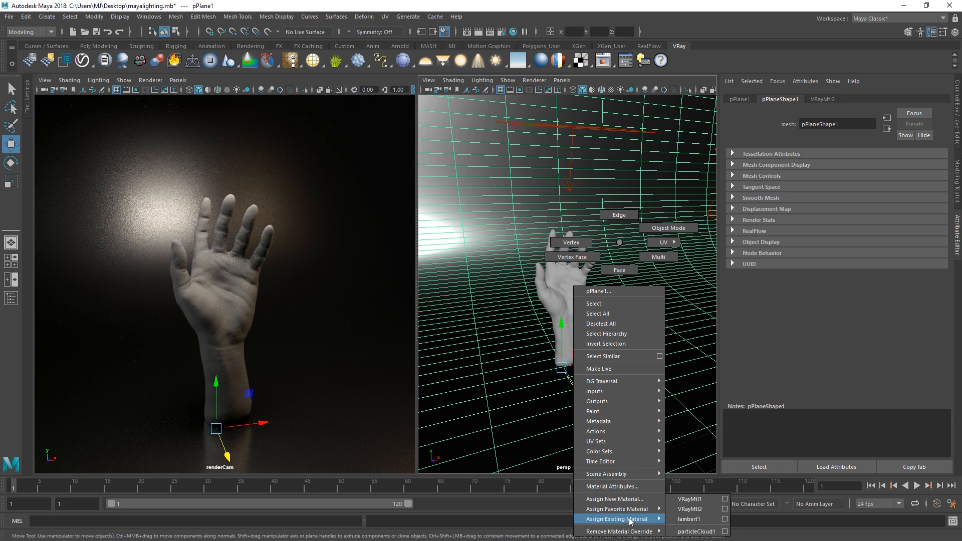
click(689, 504)
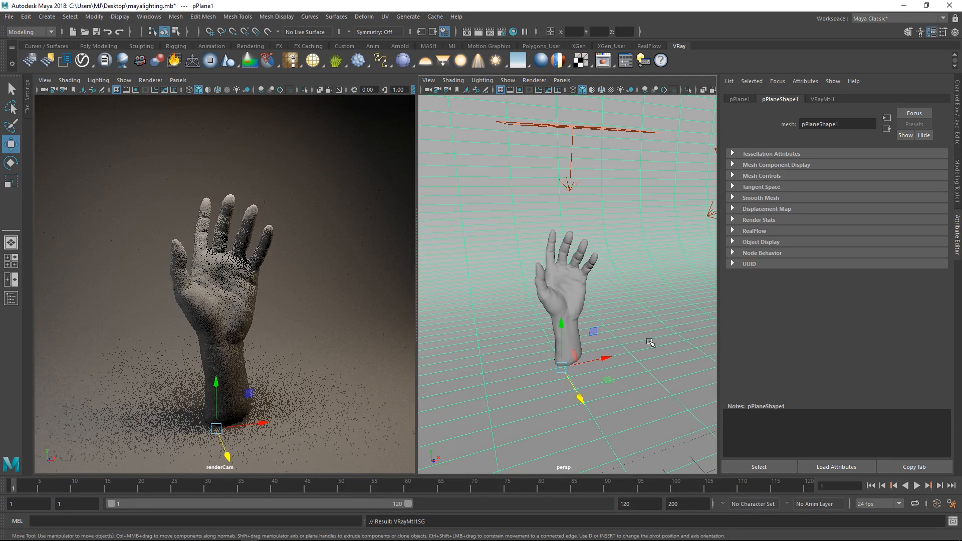
click(654, 306)
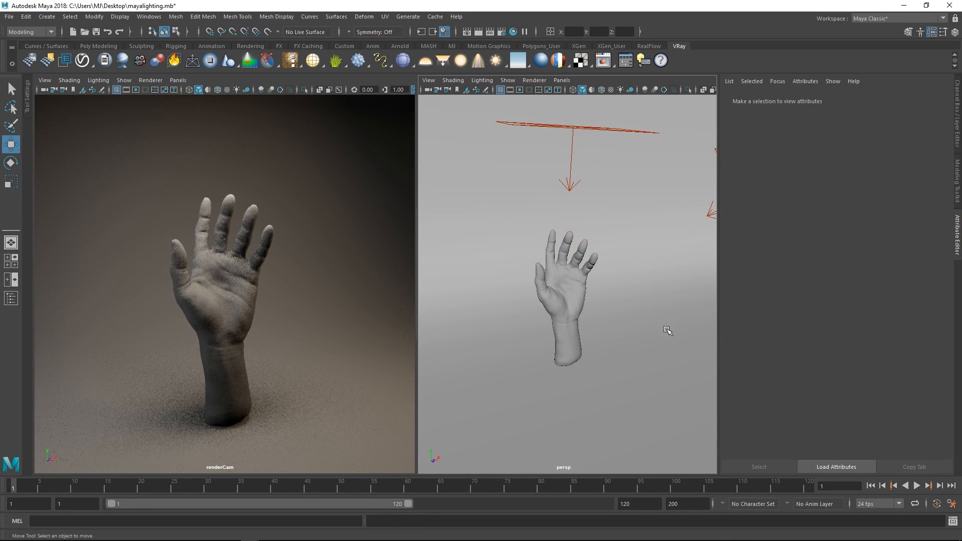
- Assign a new VRay Mtl to the curved backdrop plane in place of VRayMtl1
click(639, 335)
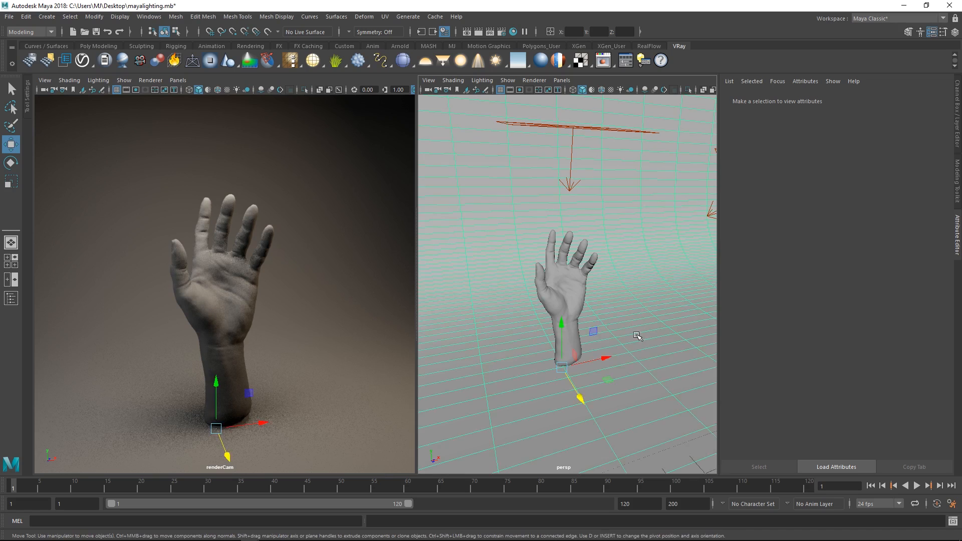
right_drag(637, 339, 633, 498)
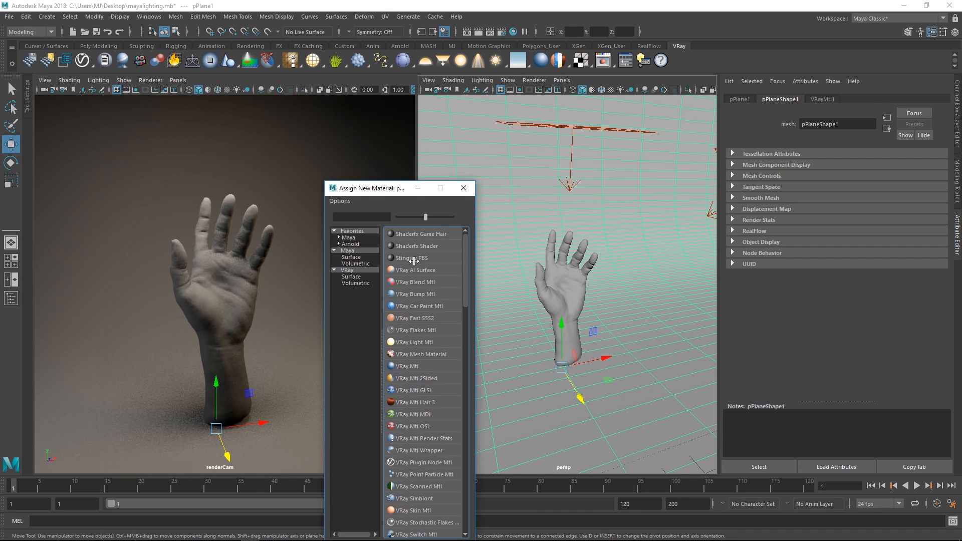
click(406, 366)
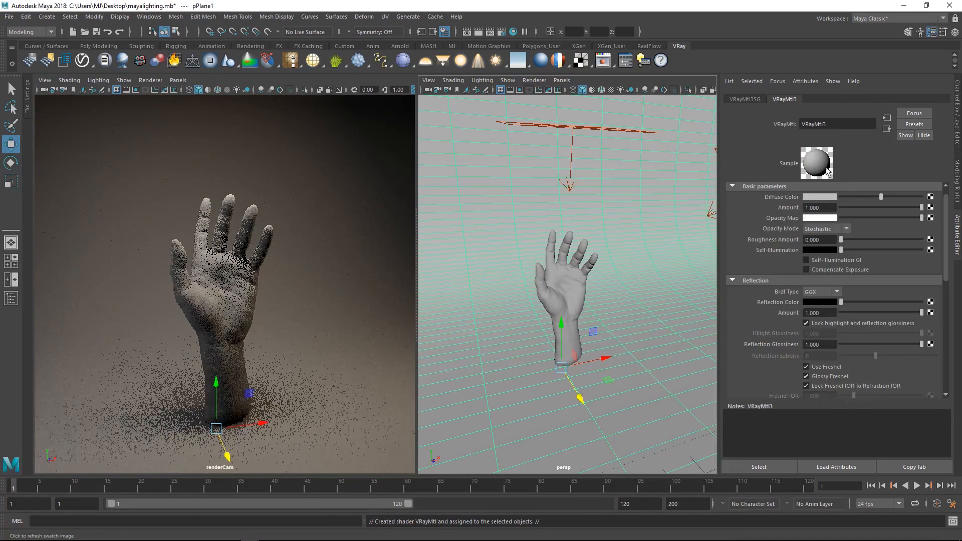
- Set the new backdrop material's diffuse color to a slightly saturated grey-blue with a hue of about 205
click(825, 196)
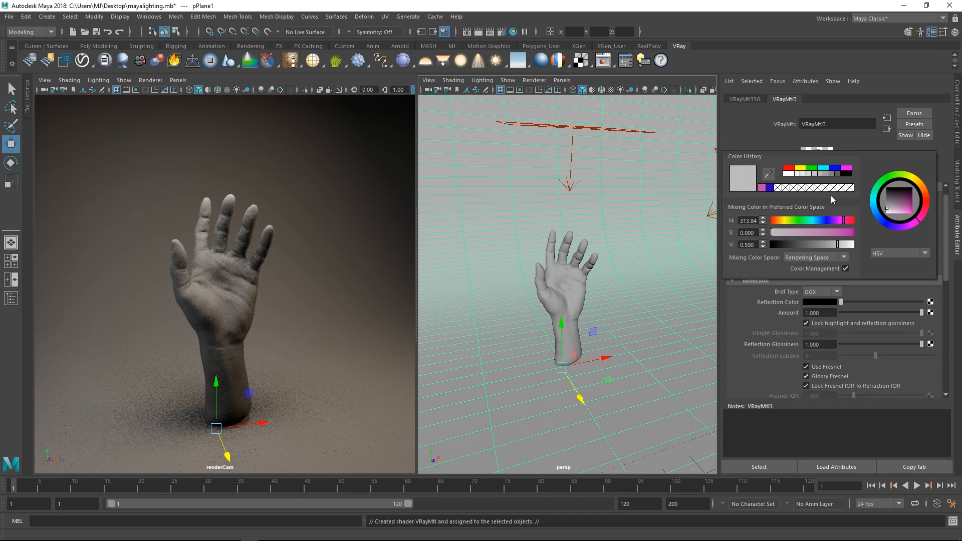
drag(836, 221, 817, 220)
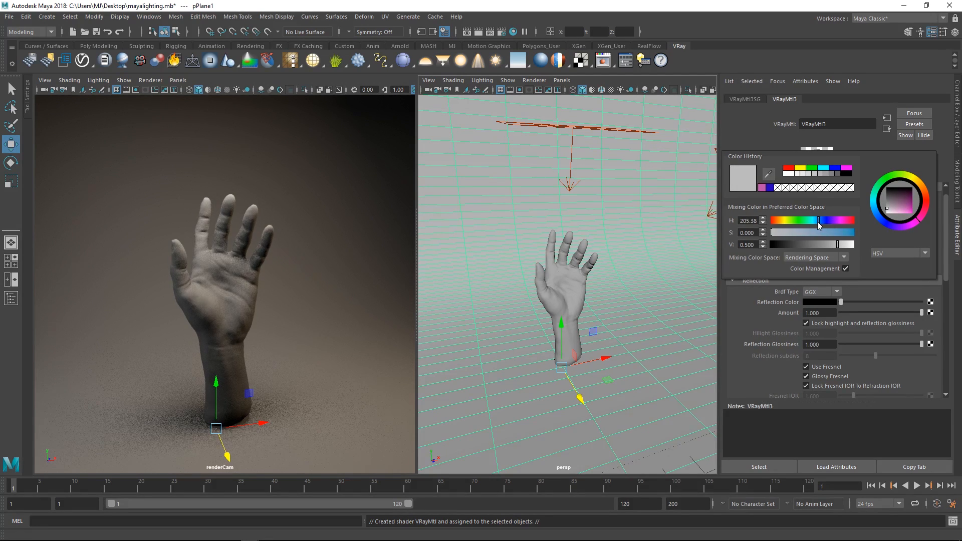
click(793, 233)
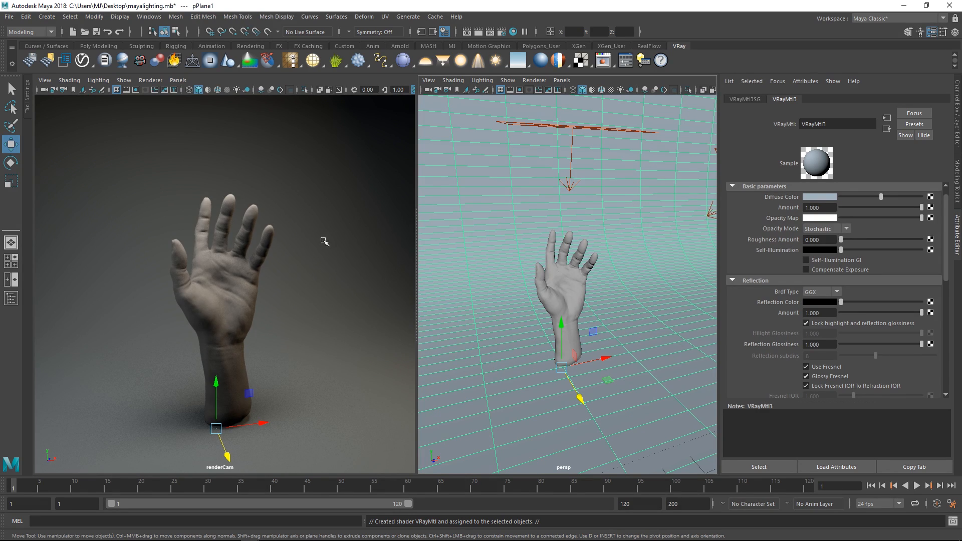
- Duplicate the second rectangle light beside the hand, and place the copy behind and to the left of the hand
alt+drag(559, 290, 530, 285)
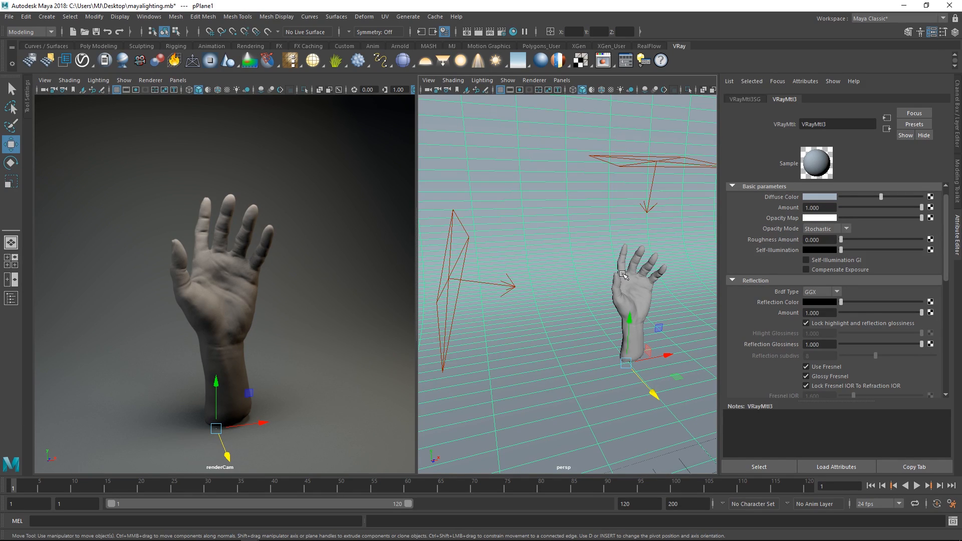
click(450, 276)
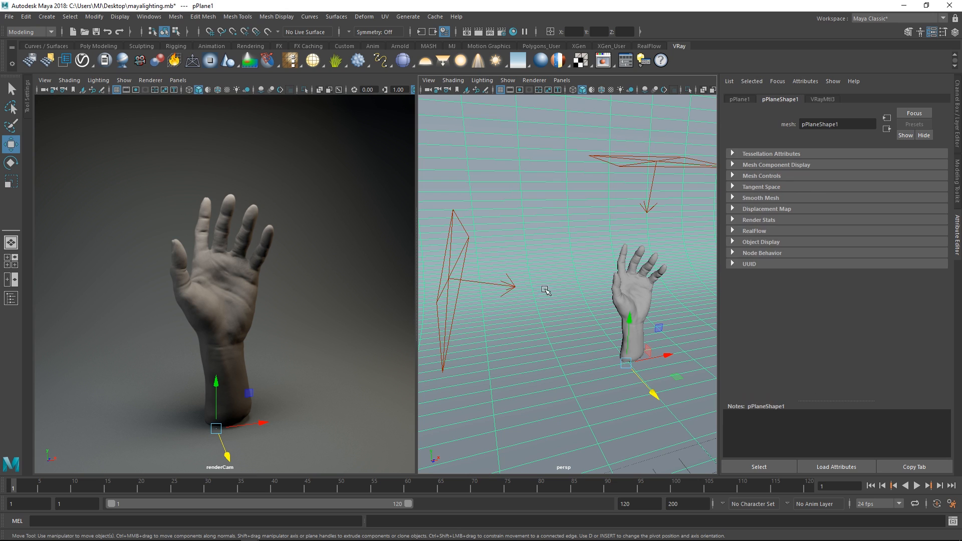
alt+drag(506, 245, 513, 282)
key(ctrl+d)
drag(495, 346, 633, 303)
key(e)
key(w)
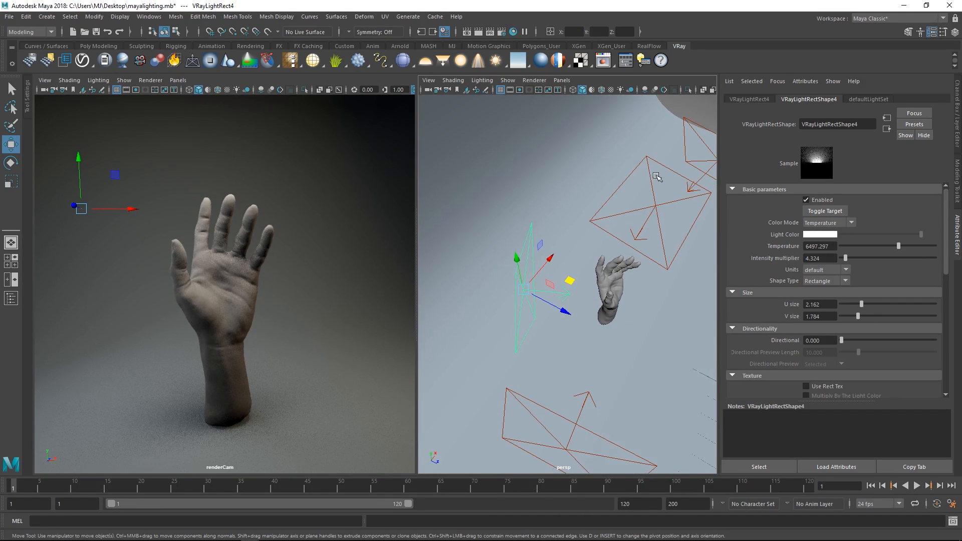
- Raise the duplicated rectangle light above the hand and rotate it to shine down towards the hand
alt+drag(555, 237, 580, 316)
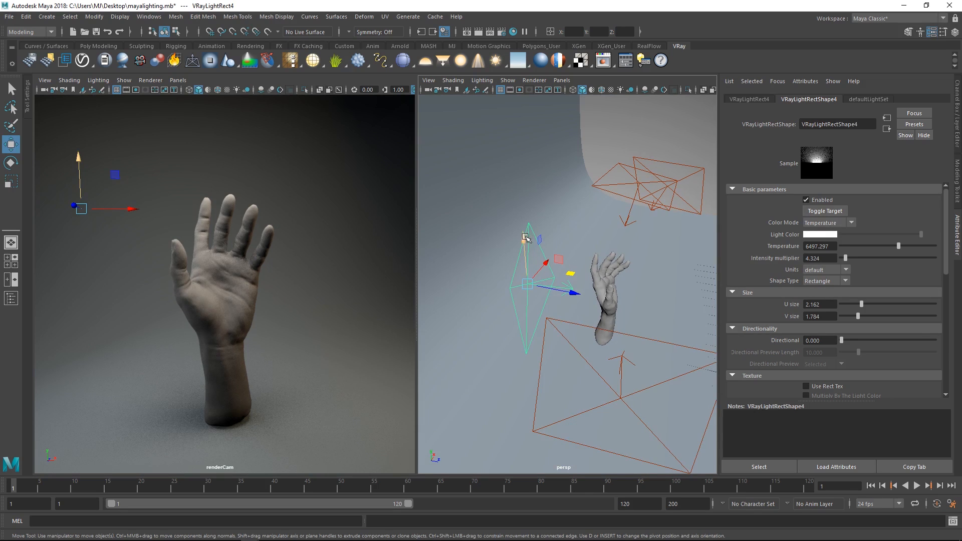
drag(524, 237, 522, 208)
alt+drag(549, 239, 571, 250)
key(e)
alt+drag(522, 232, 496, 244)
key(w)
key(e)
- Set the duplicated light's temperature to 1000 and fine-tune its position and tilt above the hand
drag(898, 246, 840, 247)
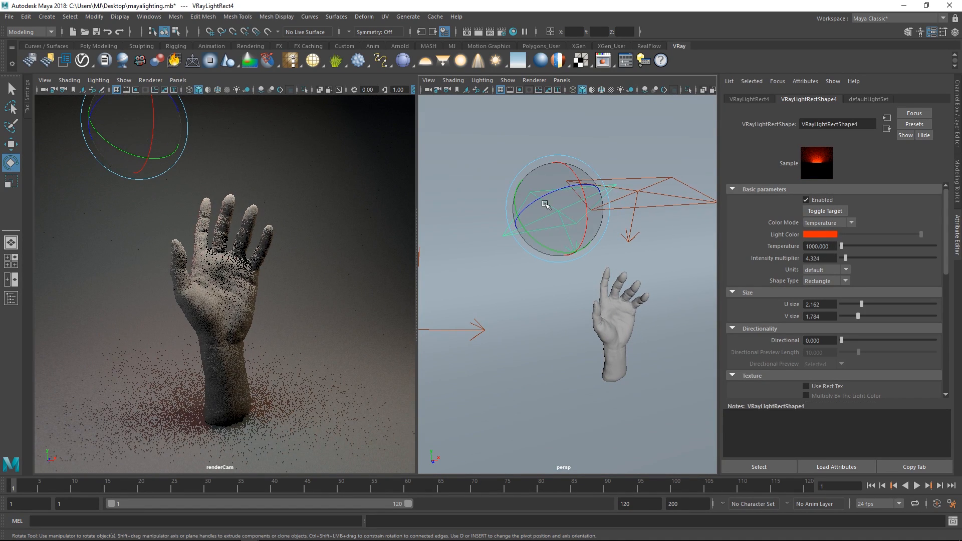
key(w)
alt+drag(563, 195, 570, 216)
key(e)
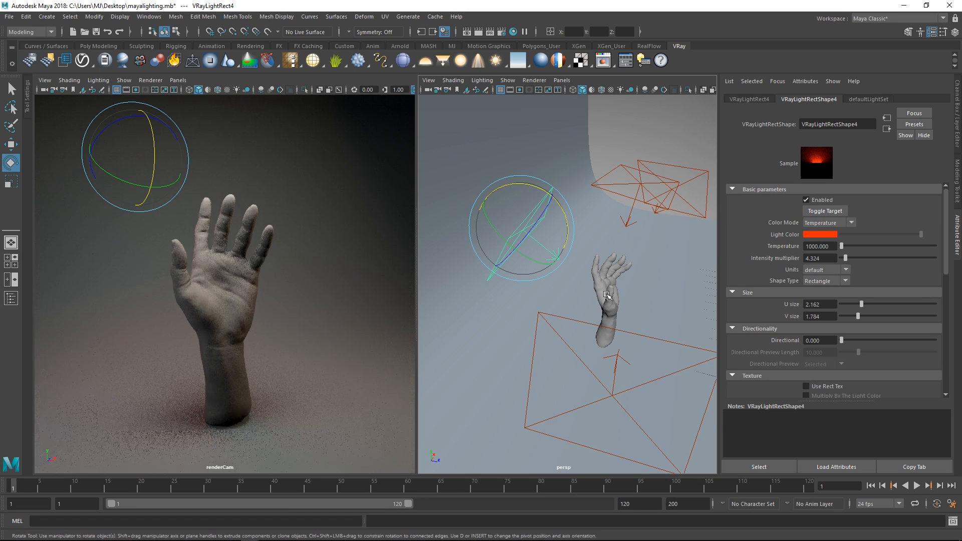
alt+drag(692, 238, 673, 367)
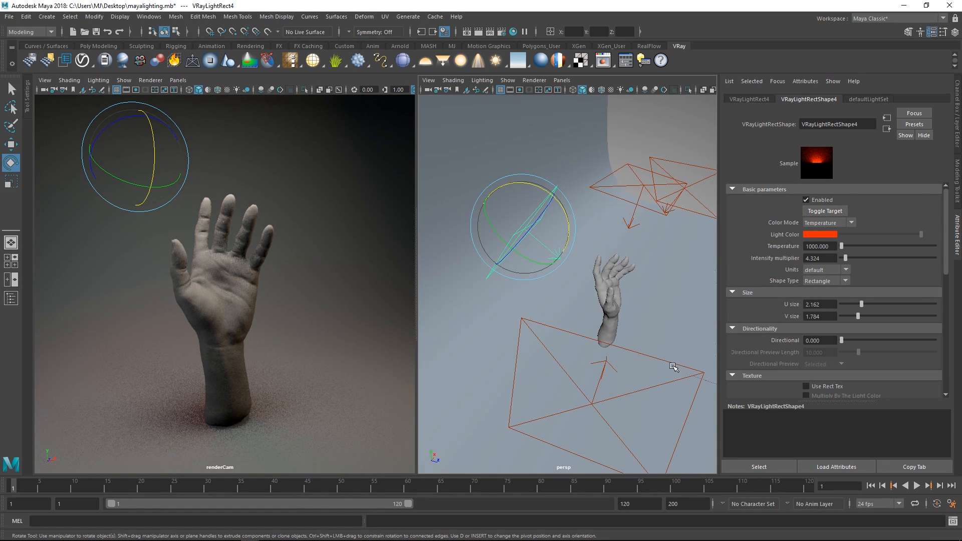
alt+drag(583, 302, 597, 288)
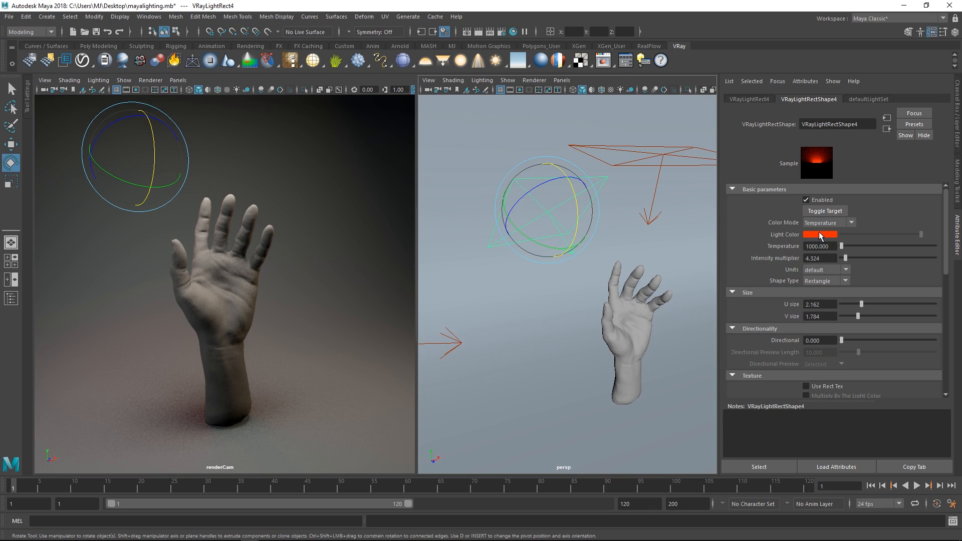
- Set the red light's intensity multiplier to 1.081 and disable the rectangle light beside the hand
drag(841, 262, 842, 263)
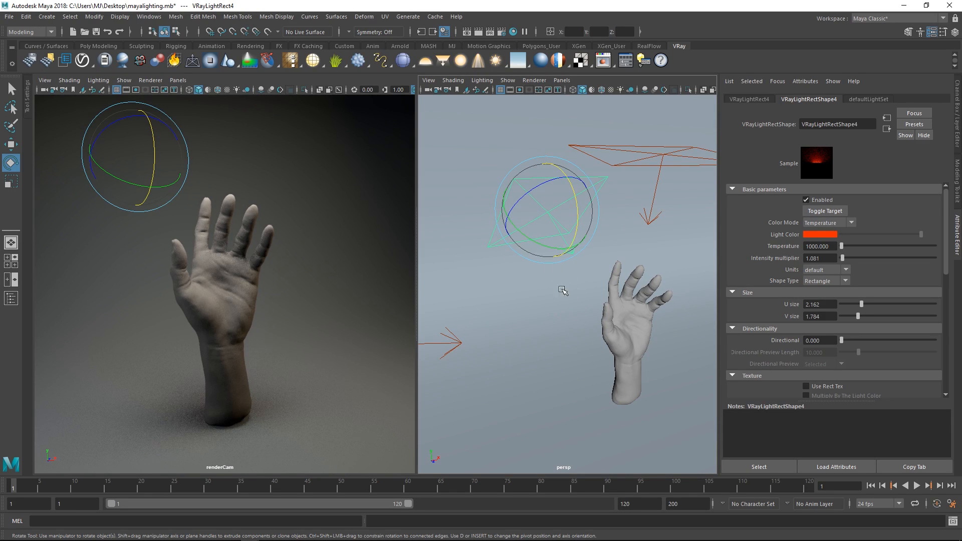
alt+drag(522, 285, 441, 323)
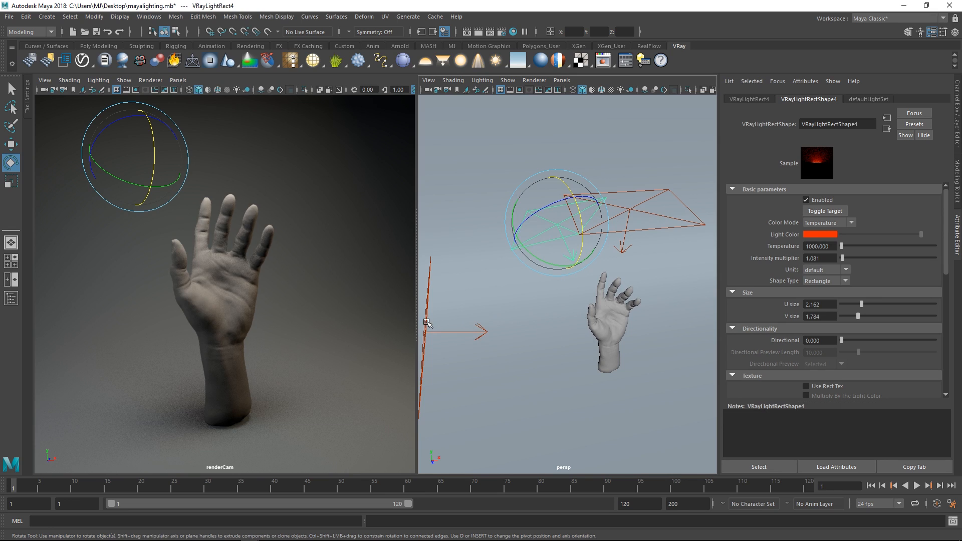
click(426, 323)
click(806, 200)
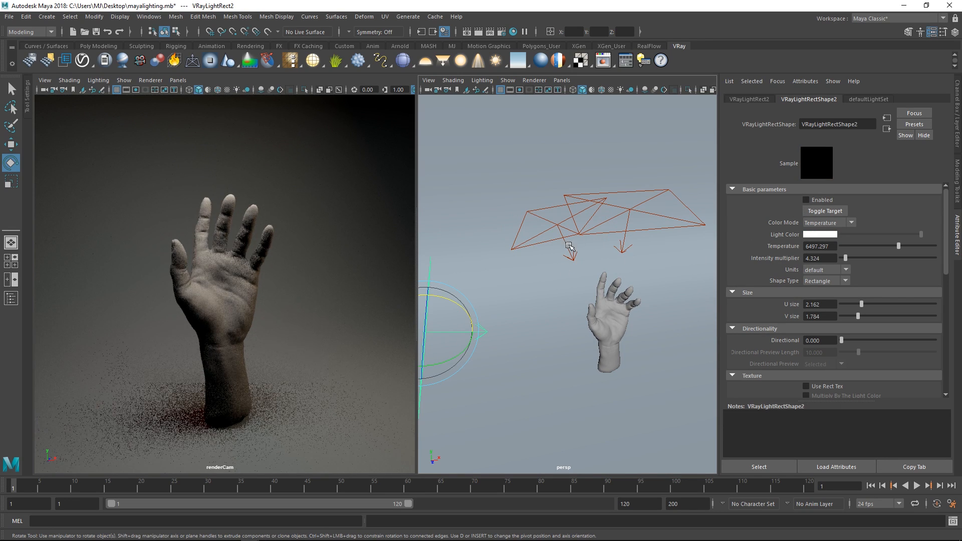
- Set the red light's intensity multiplier to 2.162 and re-enable the rectangle light beside the hand
click(585, 233)
drag(843, 258, 845, 259)
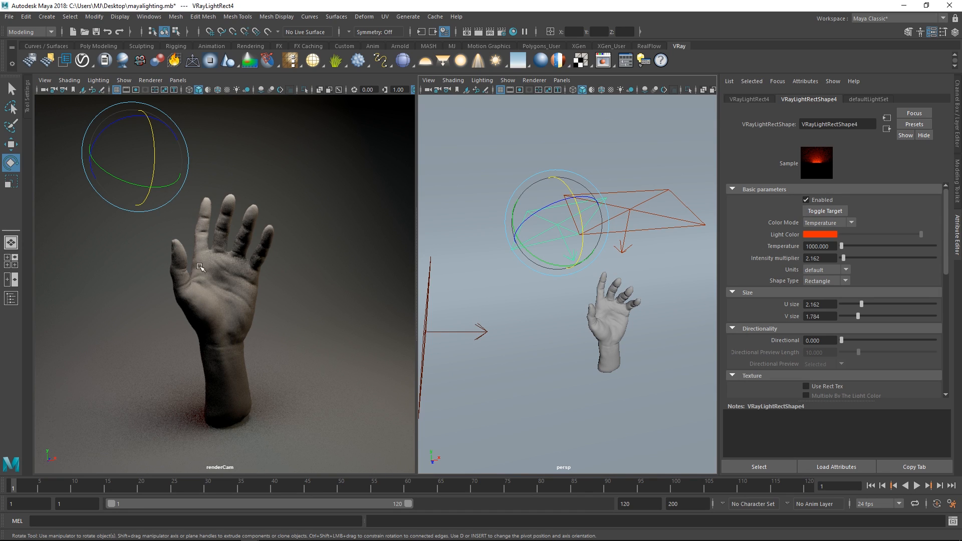
alt+middle_drag(474, 297, 524, 264)
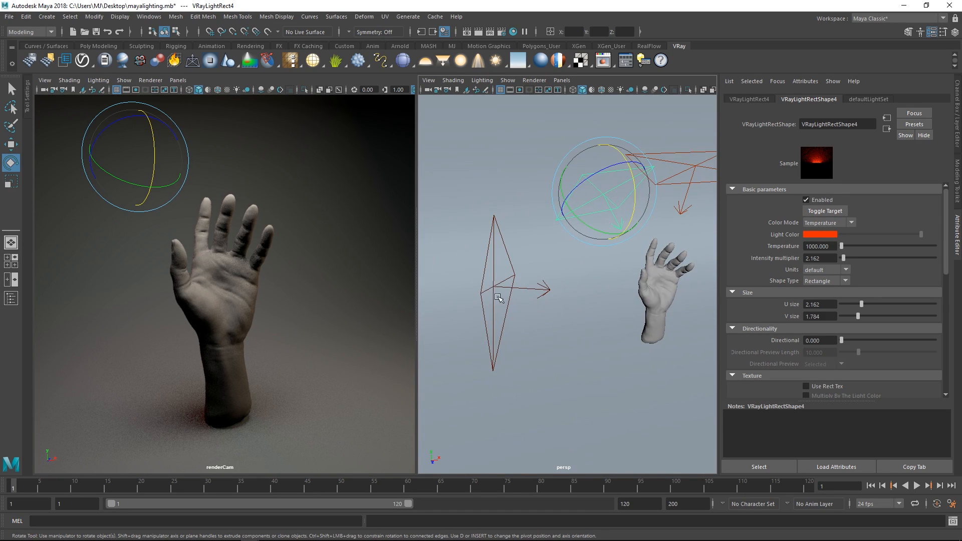
click(493, 285)
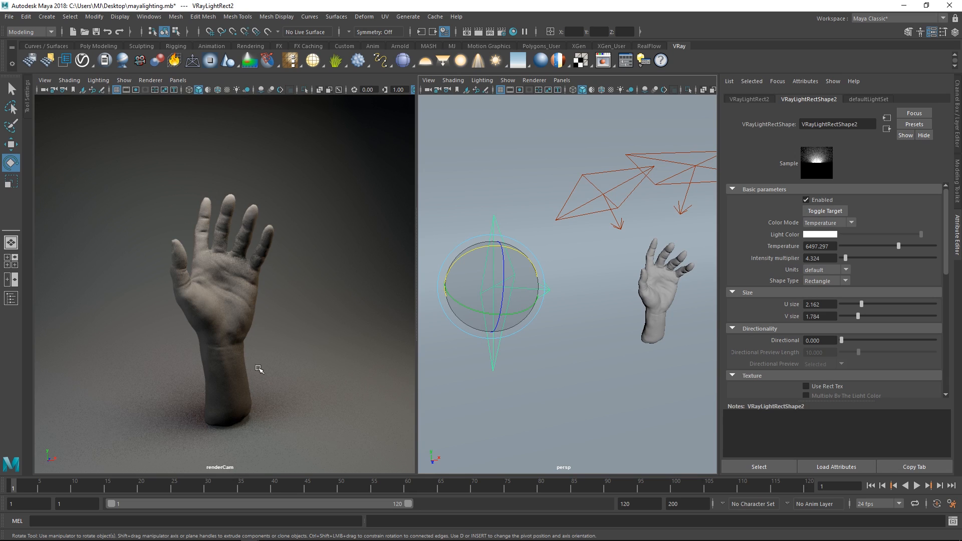
- Examine the light arrangement around the hand from several angles and view the rendered image in the V-Ray frame buffer
alt+drag(609, 282, 447, 279)
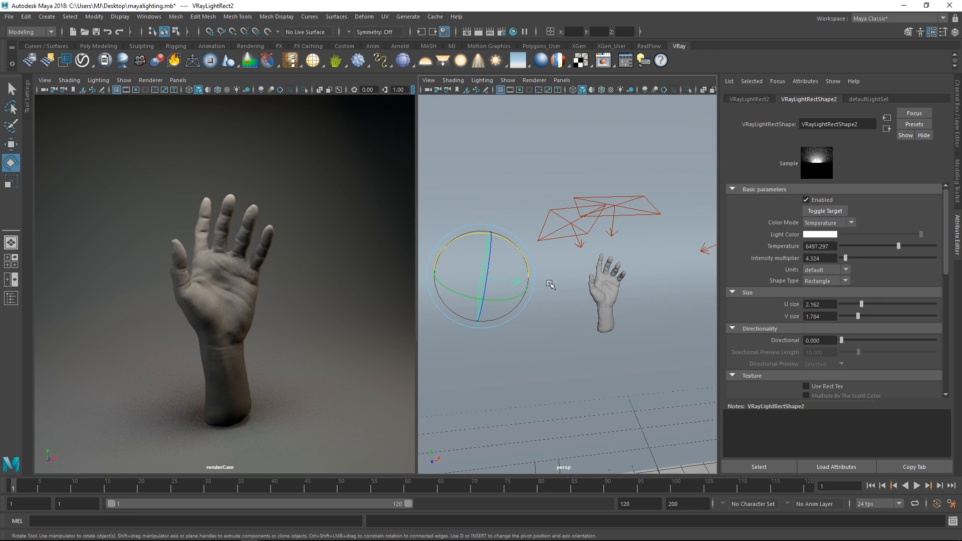
alt+drag(579, 258, 564, 273)
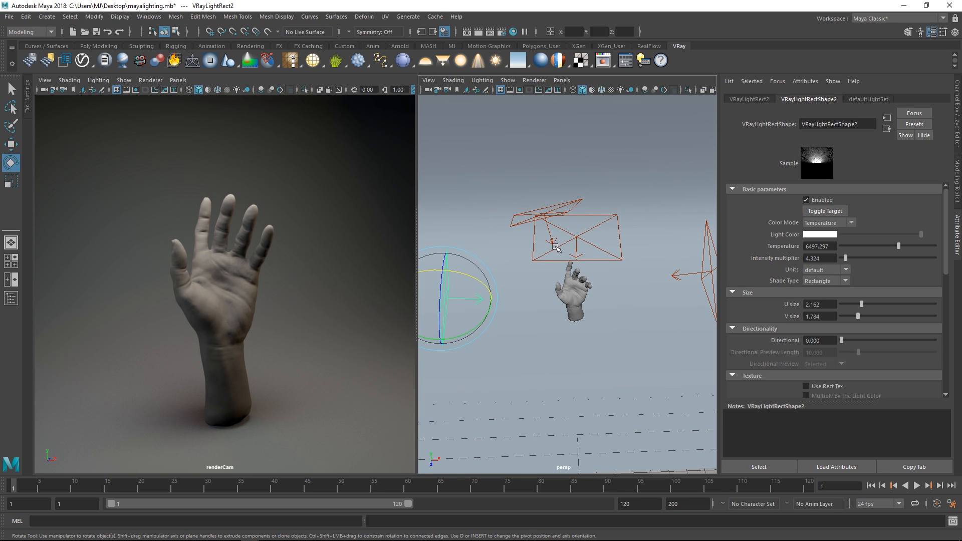
alt+drag(575, 274, 580, 307)
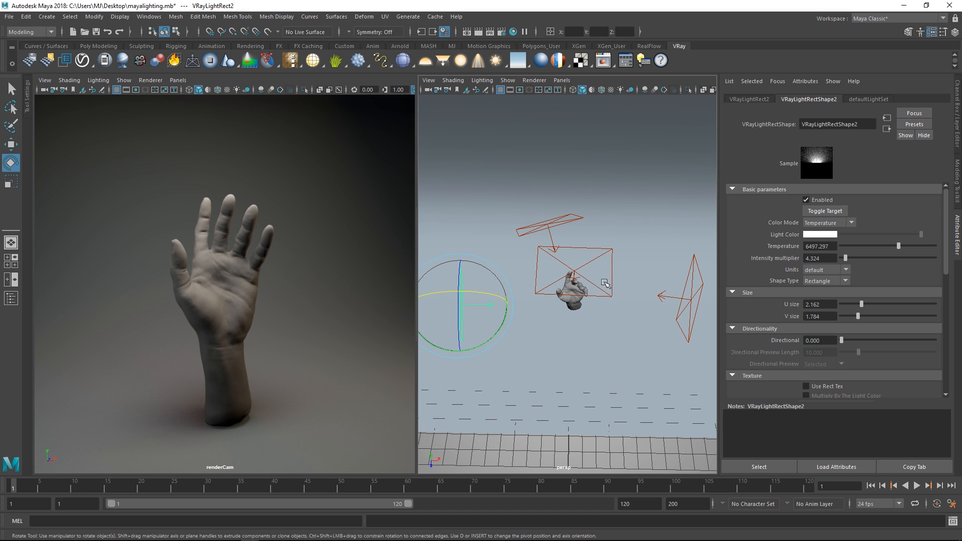
alt+drag(555, 302, 597, 300)
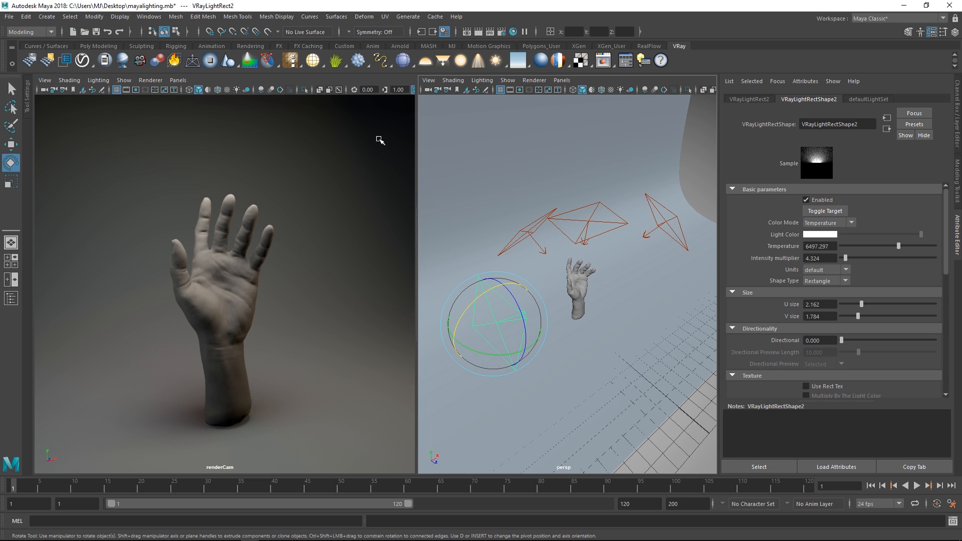
click(478, 32)
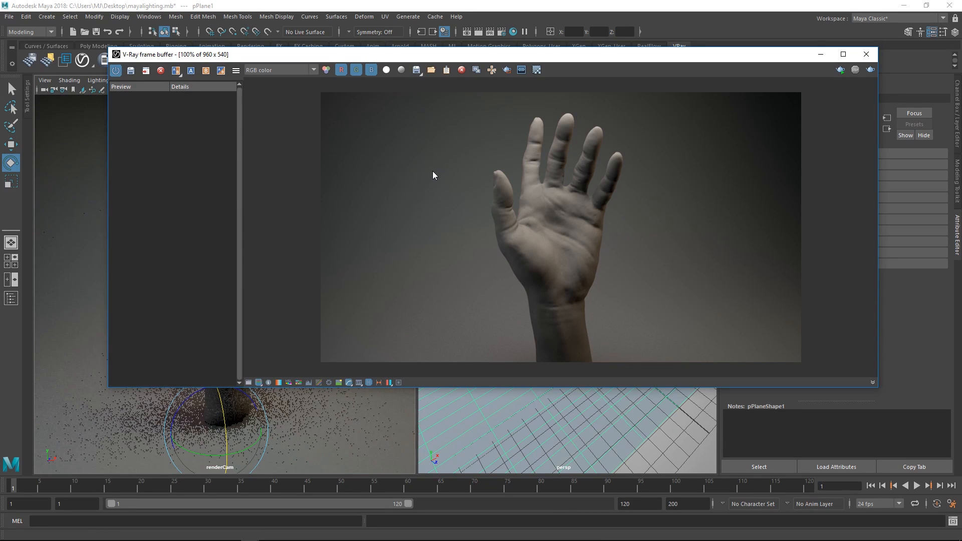
click(131, 70)
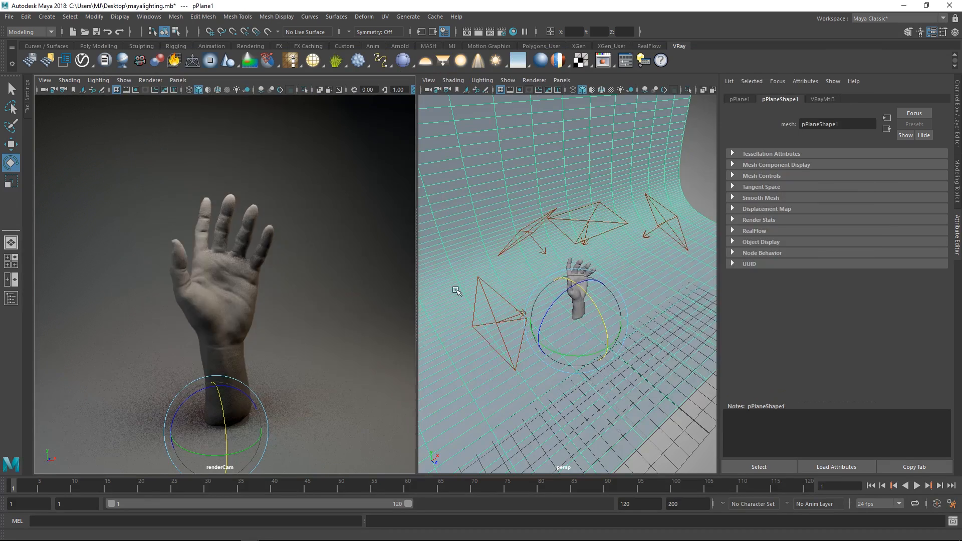
- Change the backdrop material VRayMtl3's diffuse color to a dark grey-green with hue 147.69, saturation 0.224 and value 0.087
alt+drag(457, 291, 590, 259)
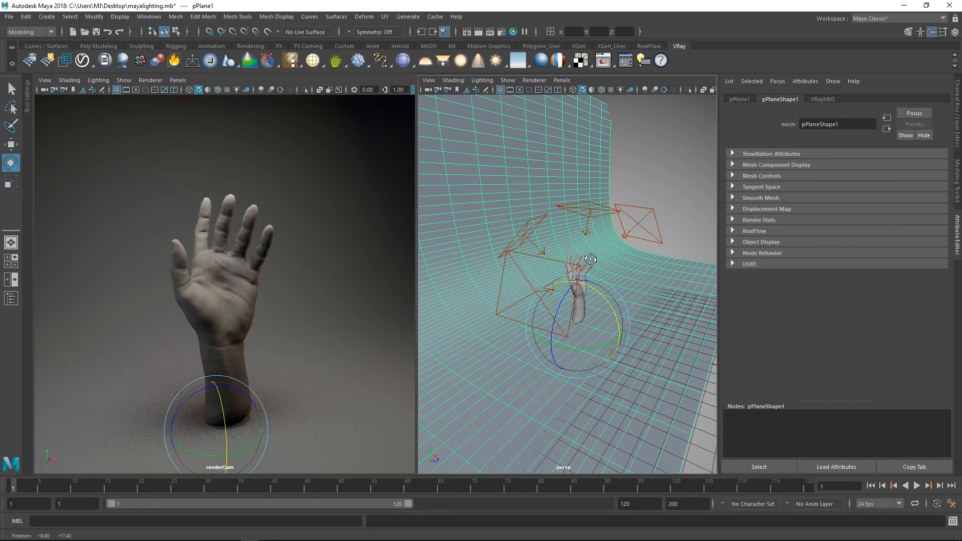
alt+drag(590, 258, 566, 207)
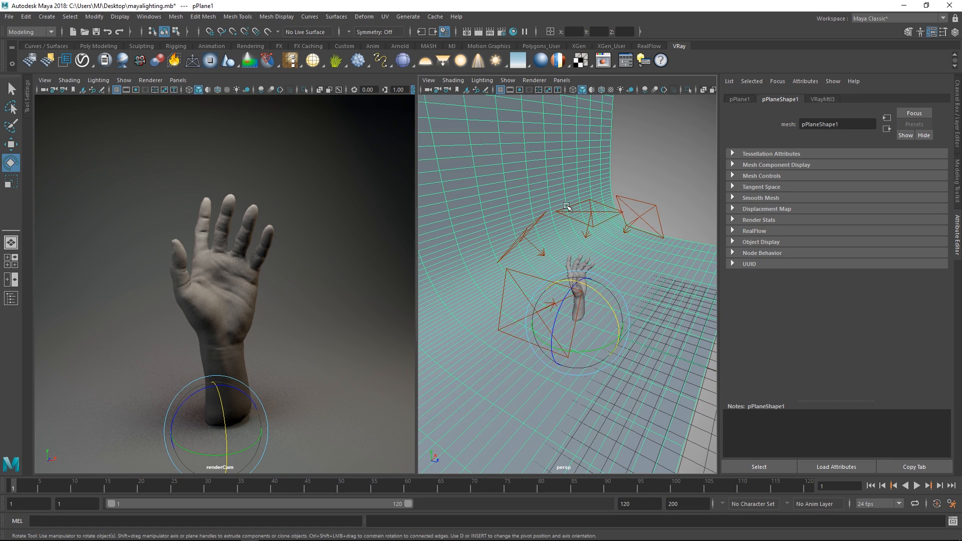
mouse_move(553, 229)
alt+mouse_down()
mouse_move(570, 222)
mouse_move(561, 235)
alt+mouse_up()
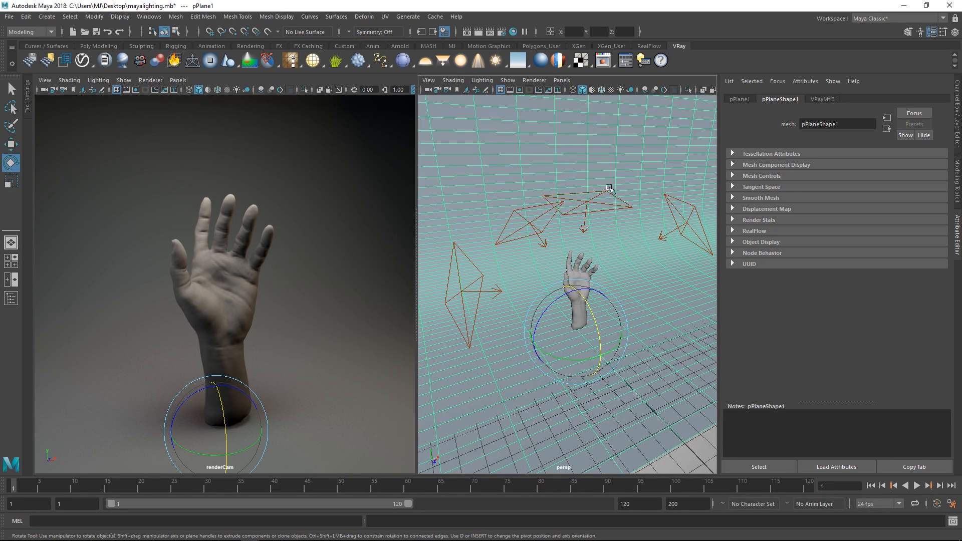
click(820, 98)
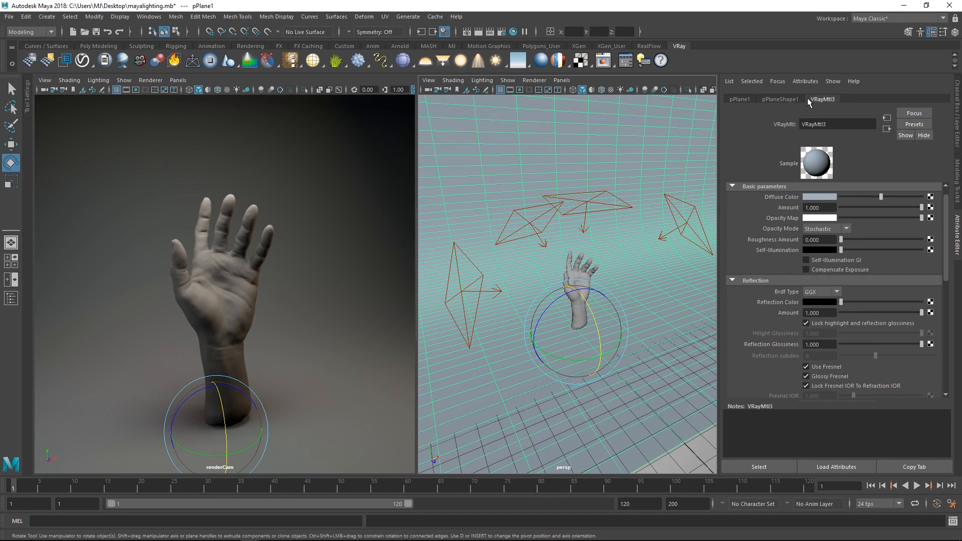
click(826, 195)
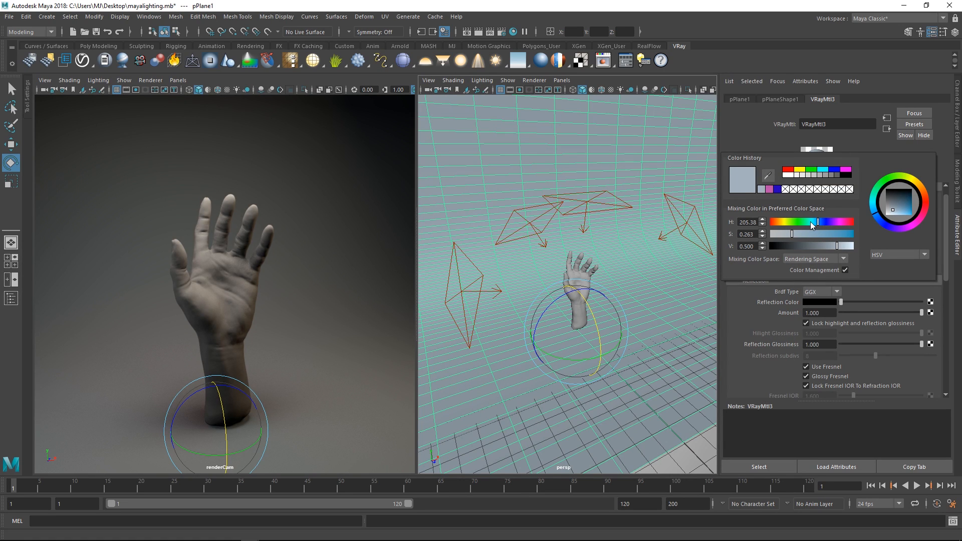
drag(815, 221, 806, 222)
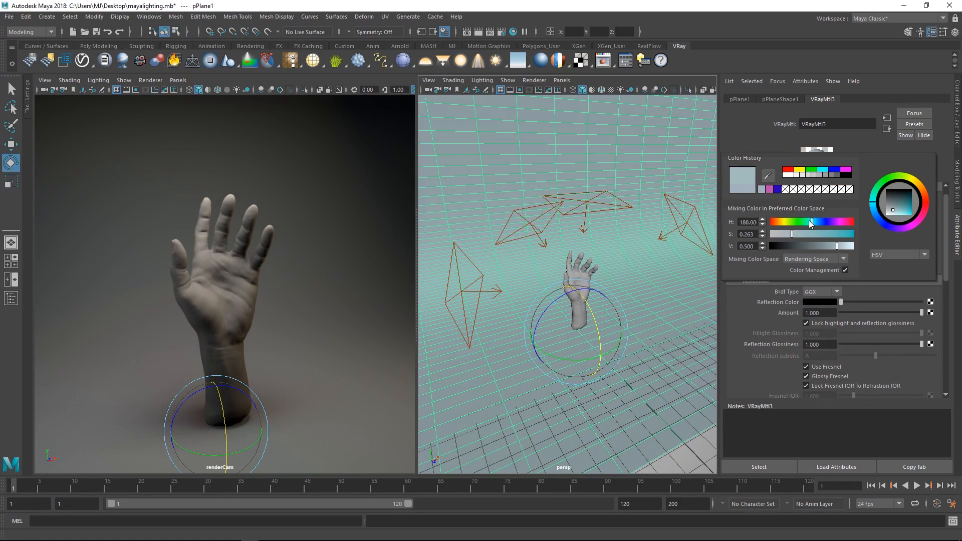
click(796, 246)
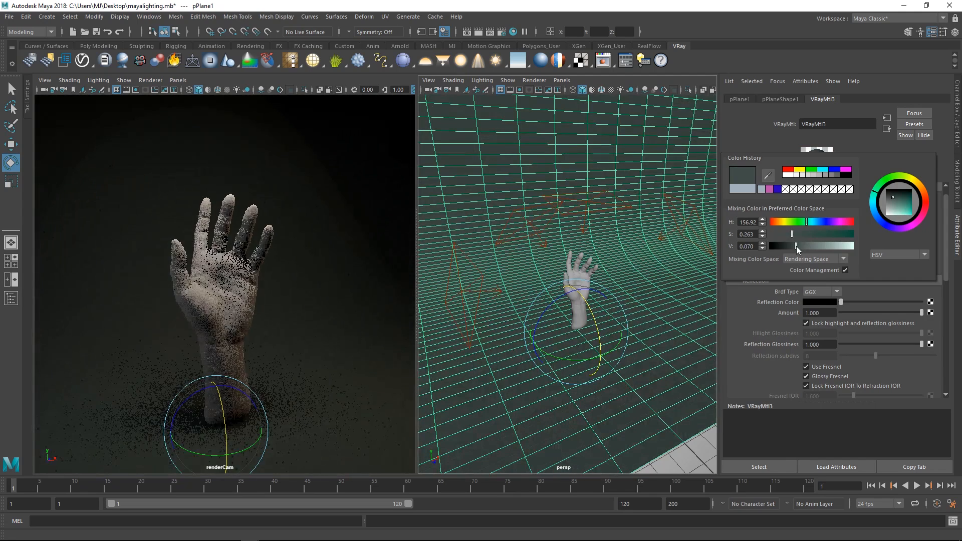
click(798, 247)
click(789, 234)
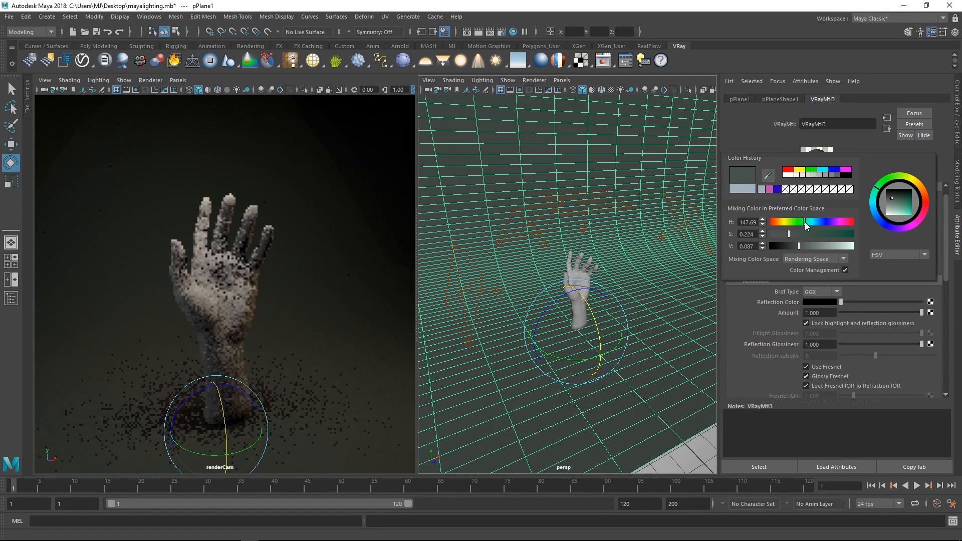
click(640, 260)
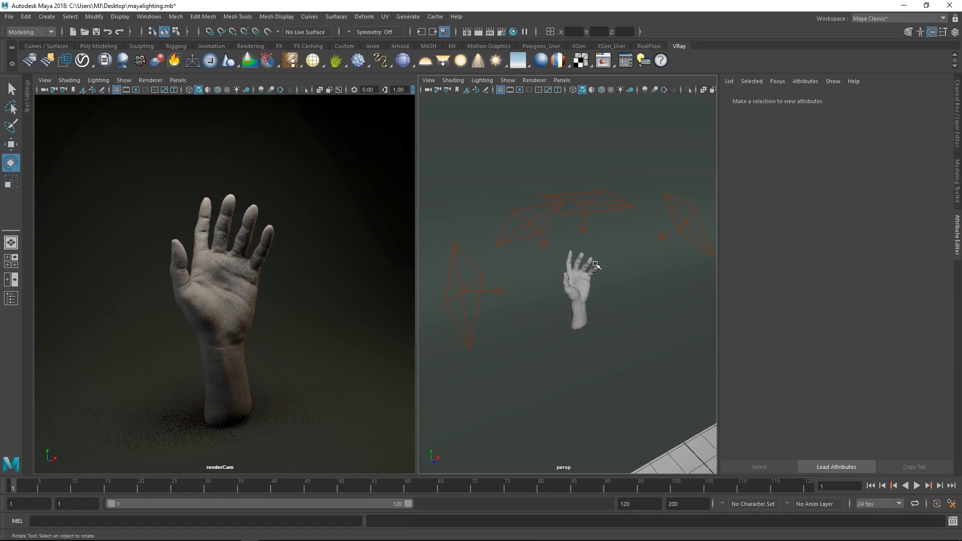
- Assign a new VRay Mtl to the hand model
alt+middle_drag(597, 266, 600, 253)
alt+right_drag(601, 254, 614, 277)
alt+drag(614, 278, 594, 286)
click(594, 286)
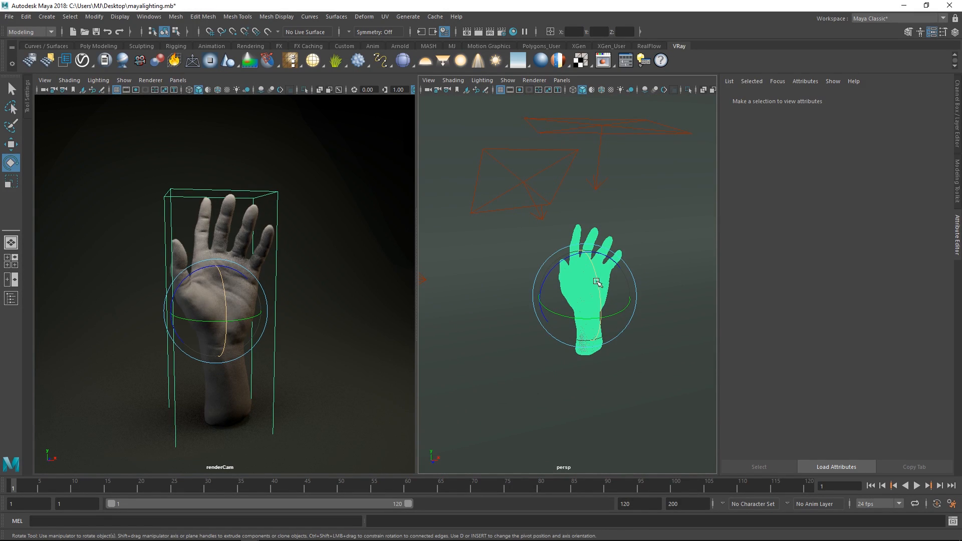
key(q)
right_drag(596, 280, 594, 244)
right_drag(591, 282, 597, 498)
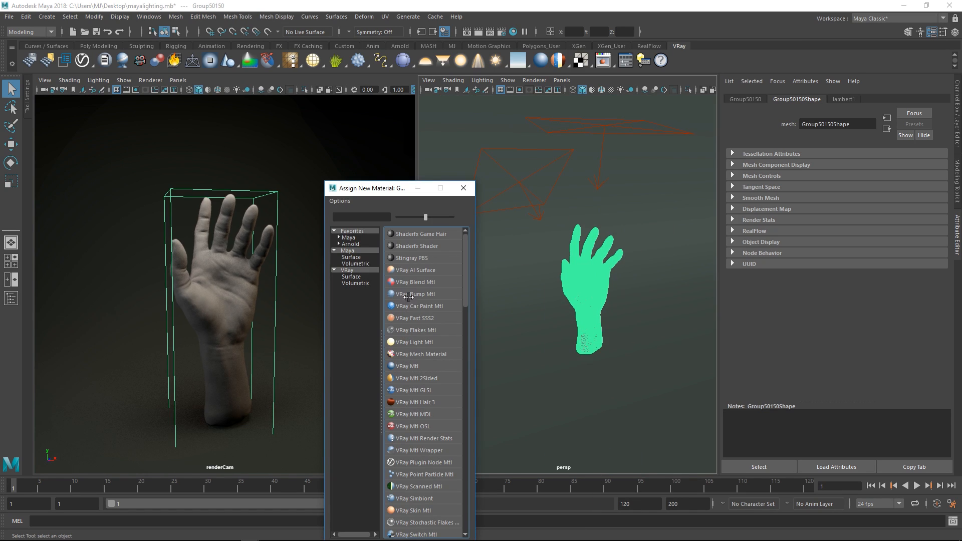
click(412, 367)
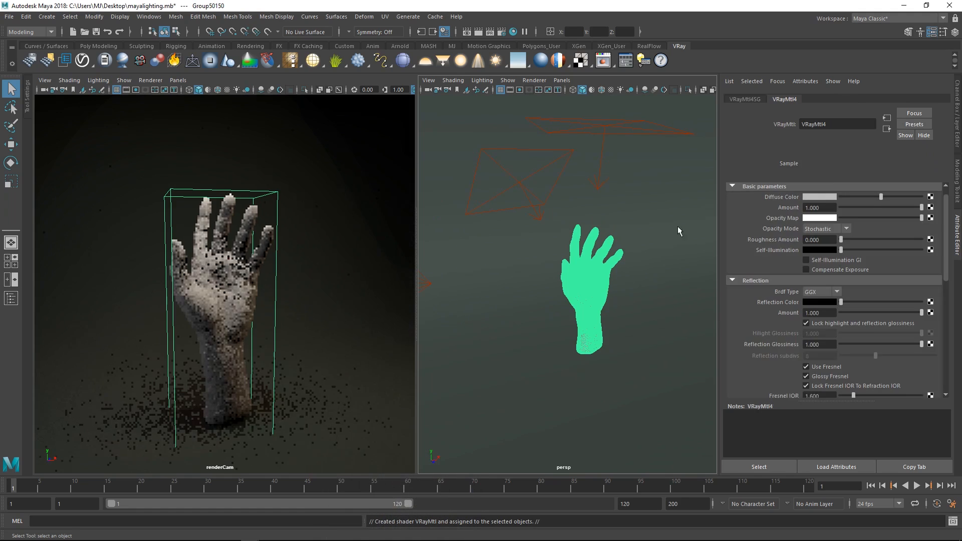
- Set the hand material's diffuse color to a pale yellow-green grey with a hue of about 78 and saturation of about 0.135
click(827, 197)
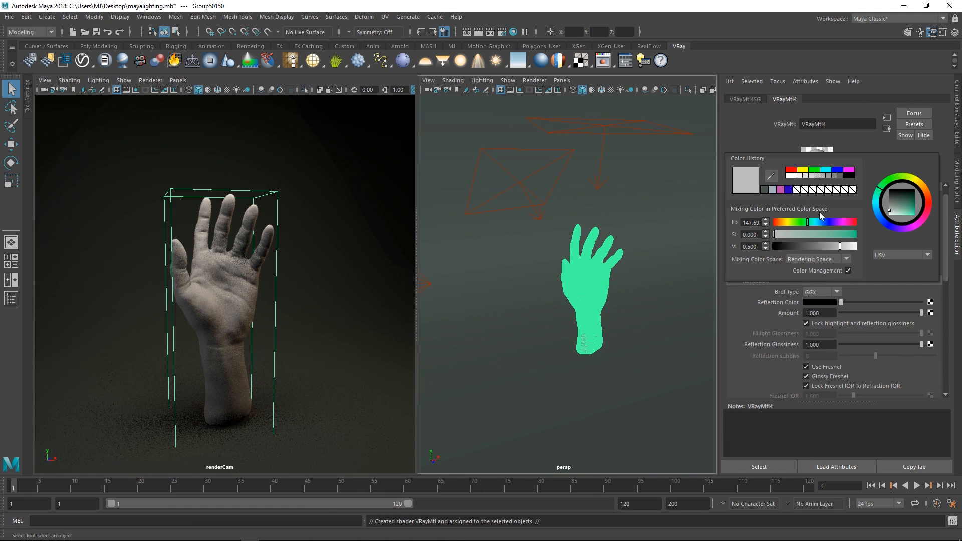
drag(801, 222, 785, 232)
click(782, 234)
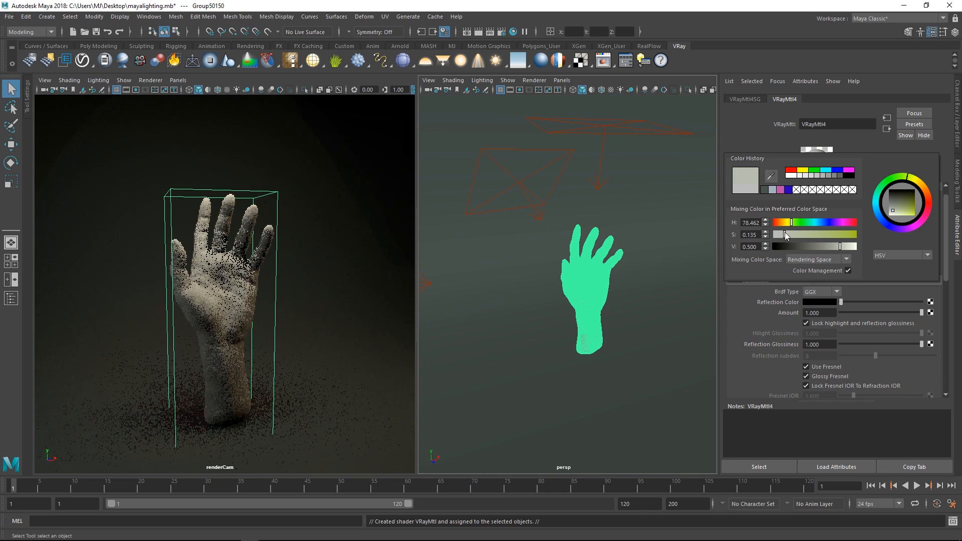
- Delete the rectangle lights on both sides of the hand and the red light, keeping only the main overhead light
scroll(575, 193, down, 4)
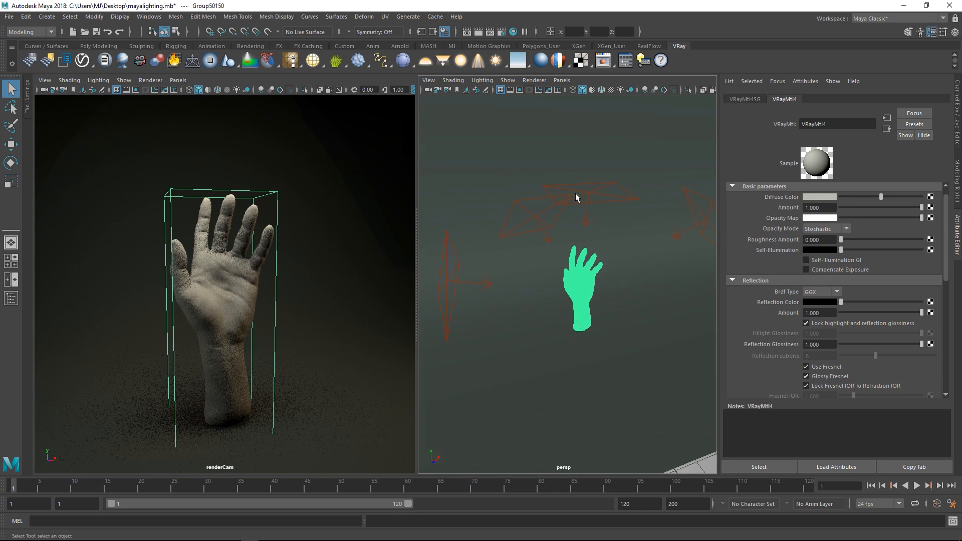
click(706, 219)
alt+middle_drag(689, 237, 660, 229)
click(671, 210)
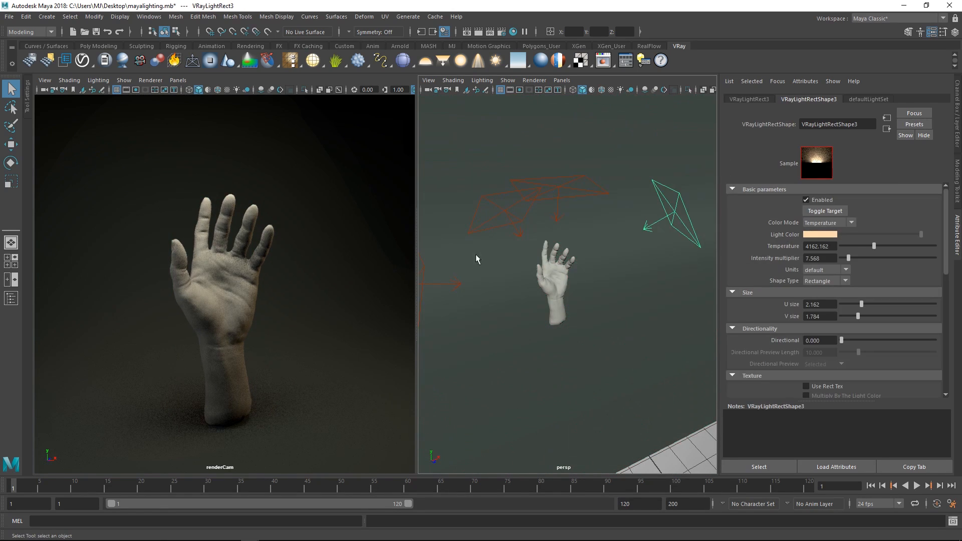
alt+middle_drag(476, 259, 505, 256)
click(456, 278)
click(533, 208)
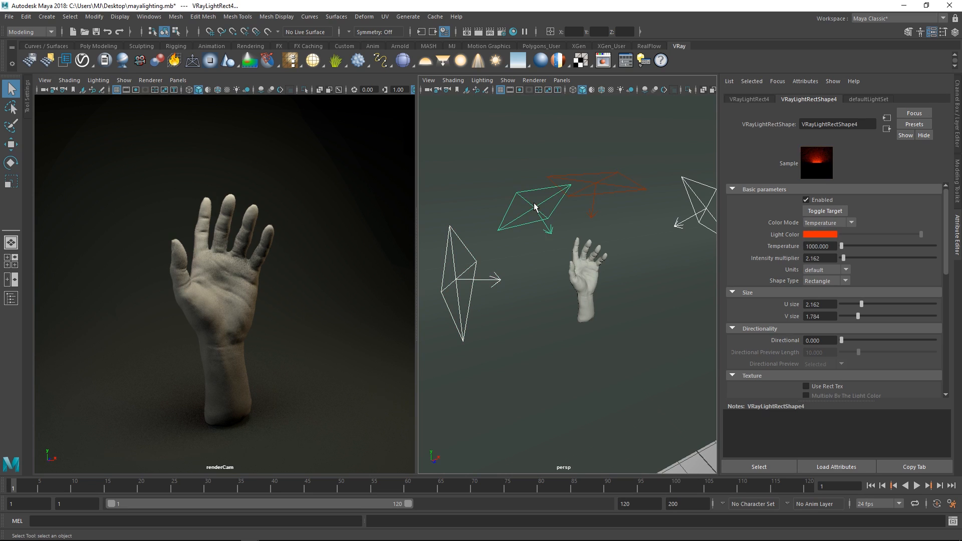
key(Delete)
- Select the main overhead light, raise it higher above the hand and shift it slightly along the horizontal axis
alt+drag(537, 235, 613, 219)
click(594, 230)
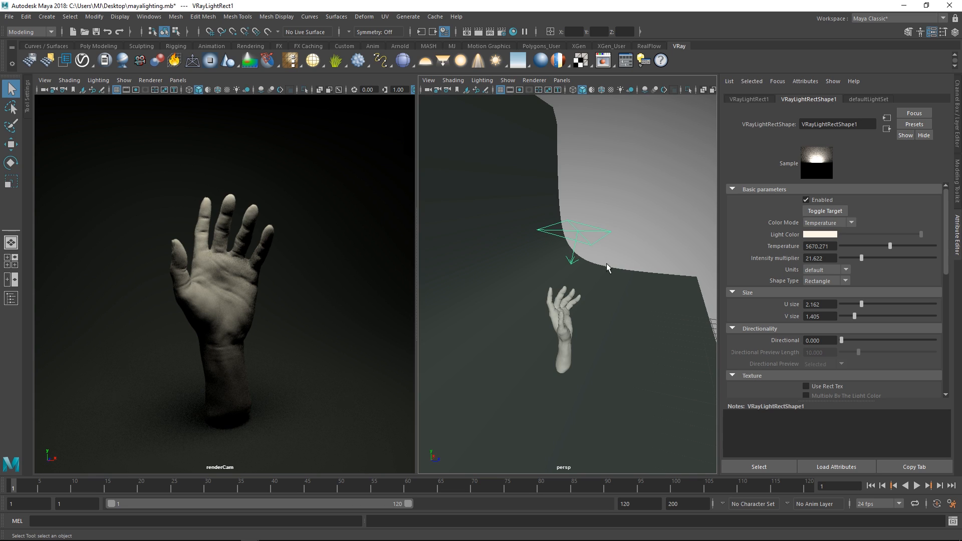
scroll(605, 266, up, 3)
alt+drag(604, 269, 590, 221)
key(w)
drag(581, 158, 583, 65)
scroll(595, 197, down, 3)
alt+drag(595, 197, 576, 174)
drag(624, 220, 631, 220)
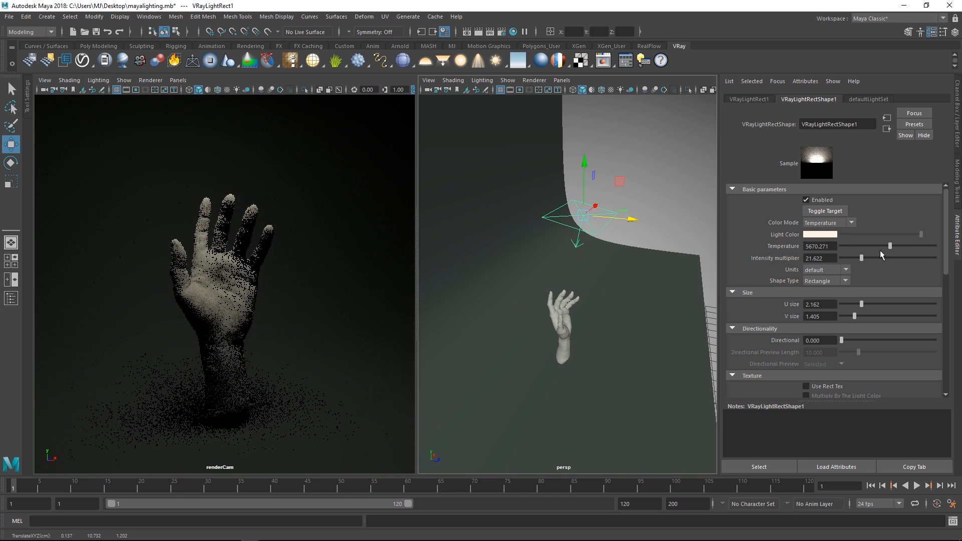
- Switch the overhead light's color mode to Color and set a pale grey-green with hue 92.308, saturation 0.122 and value 0.657
click(831, 222)
click(824, 239)
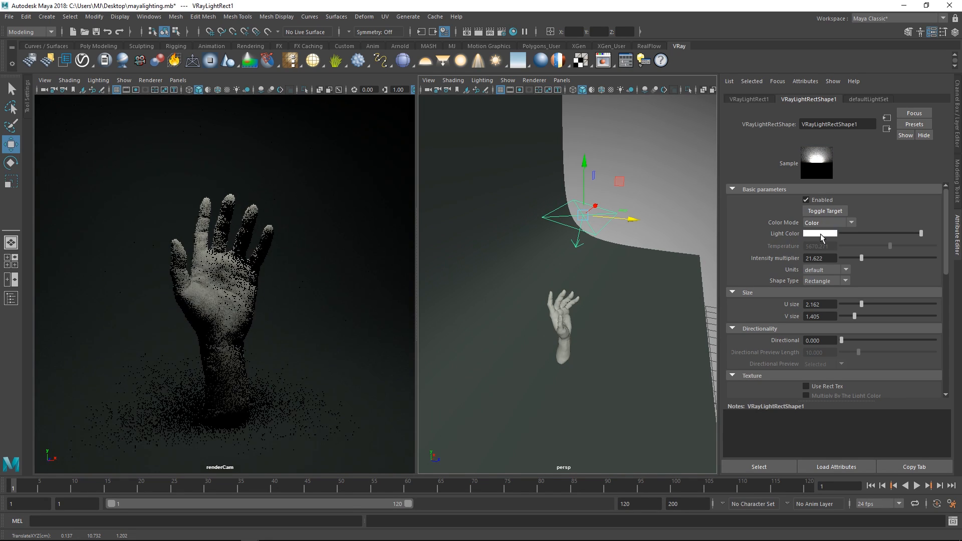
click(824, 234)
click(781, 228)
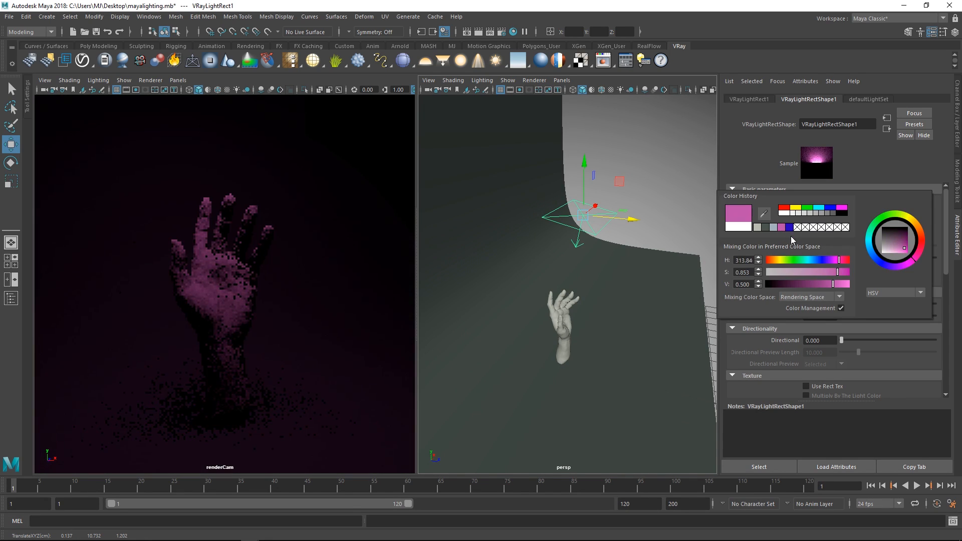
alt+drag(563, 259, 585, 243)
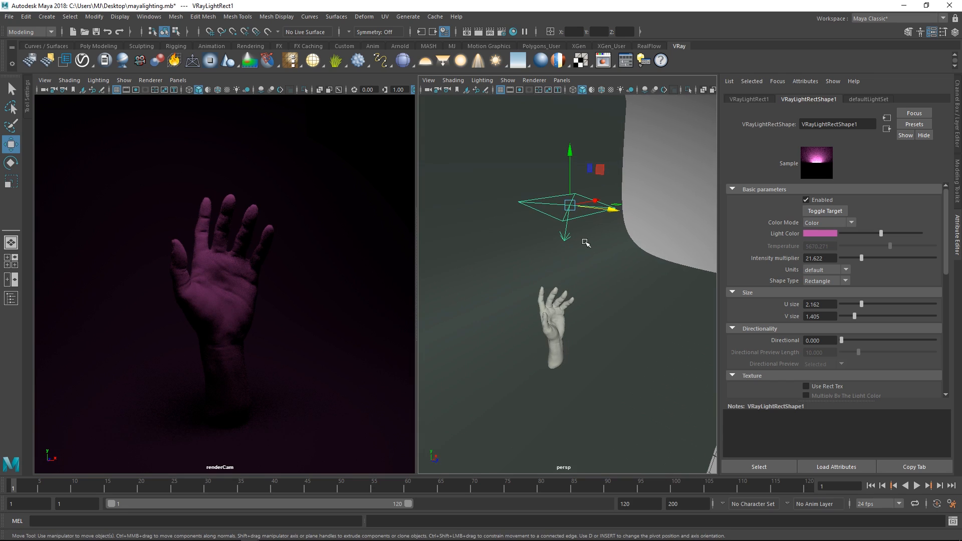
drag(880, 234, 859, 233)
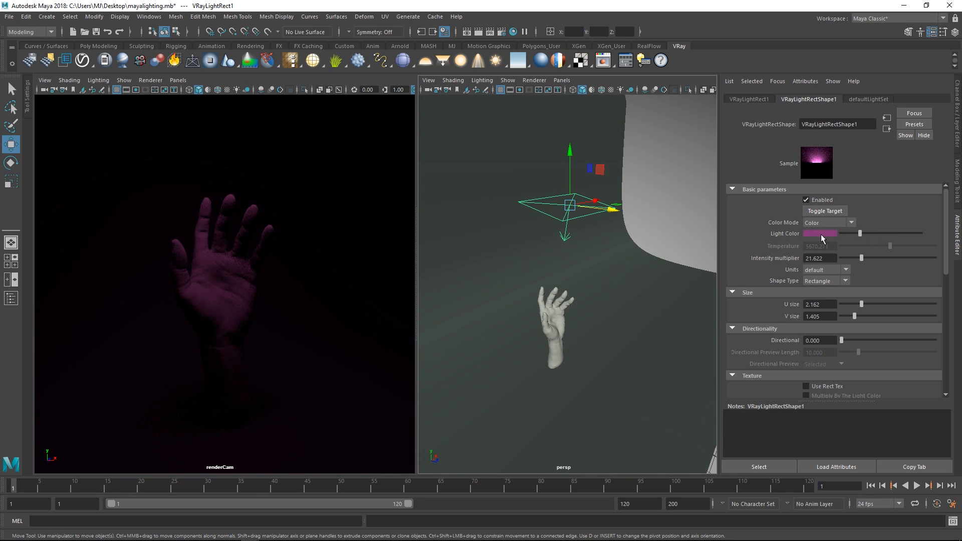
click(820, 234)
drag(796, 259, 777, 273)
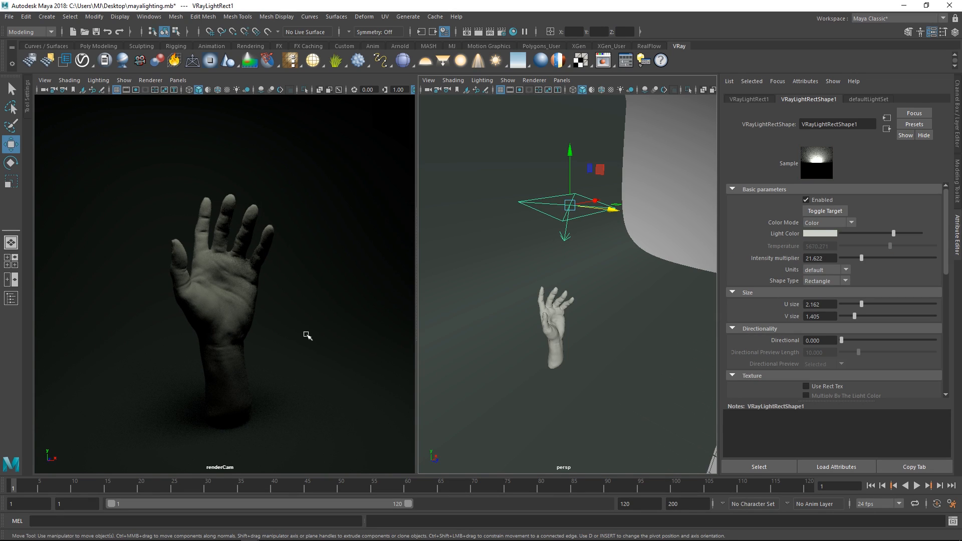
- Set the overhead light's intensity multiplier to 23.784, then tilt and reposition it above the hand
drag(604, 210, 606, 210)
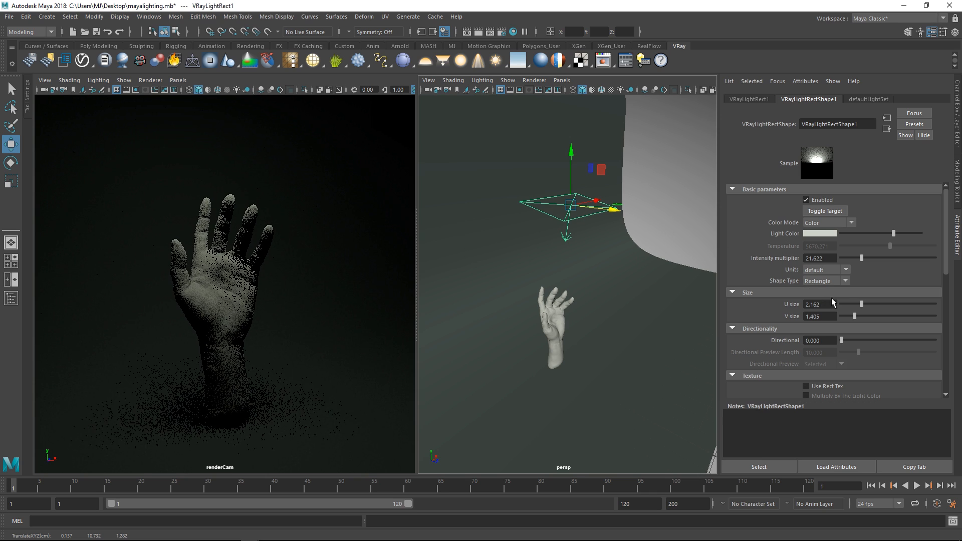
drag(861, 257, 863, 257)
alt+drag(602, 213, 555, 144)
key(e)
key(w)
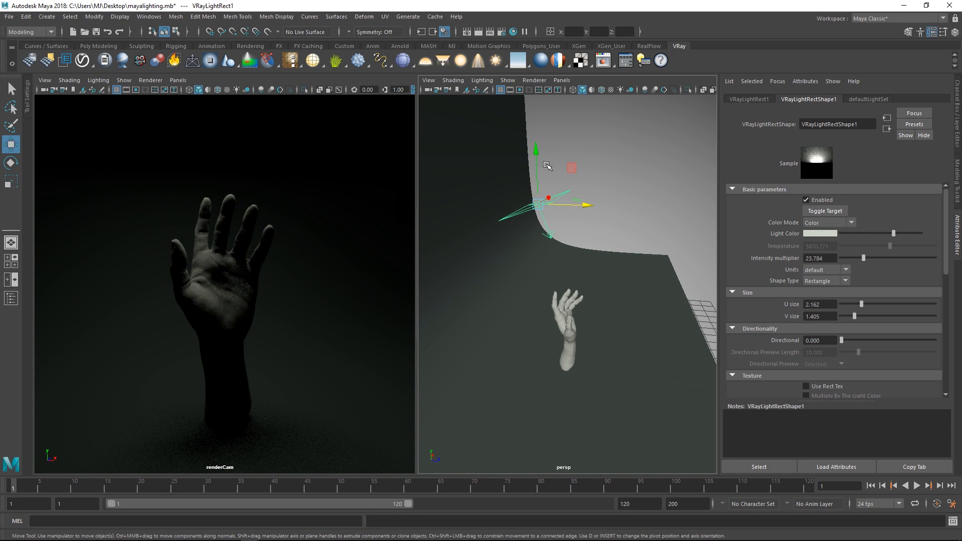
drag(535, 159, 535, 162)
- Shrink the overhead light to U size 1.135 and V size 0.865, and set its intensity multiplier to 57.838
drag(862, 305, 849, 316)
alt+drag(554, 250, 605, 282)
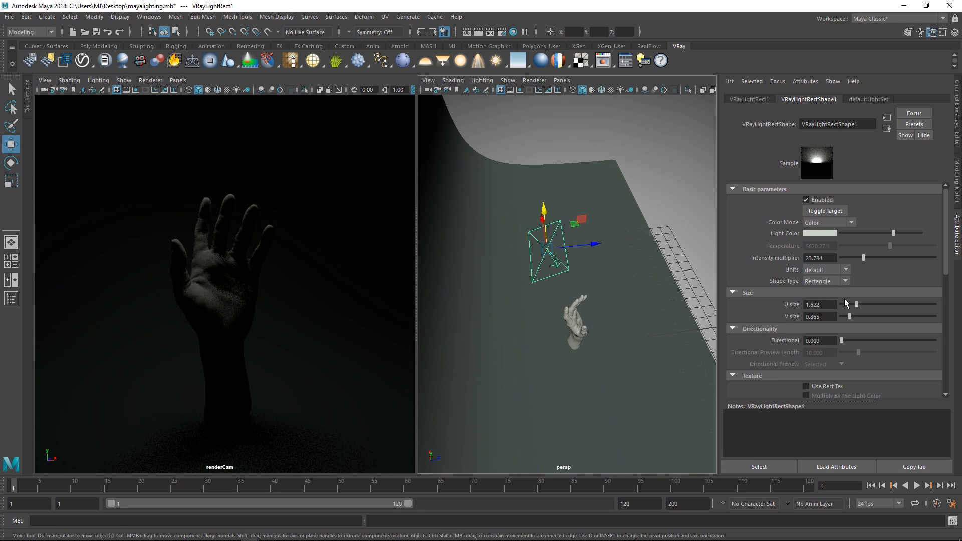
drag(856, 304, 852, 304)
alt+drag(607, 285, 579, 279)
drag(863, 258, 895, 261)
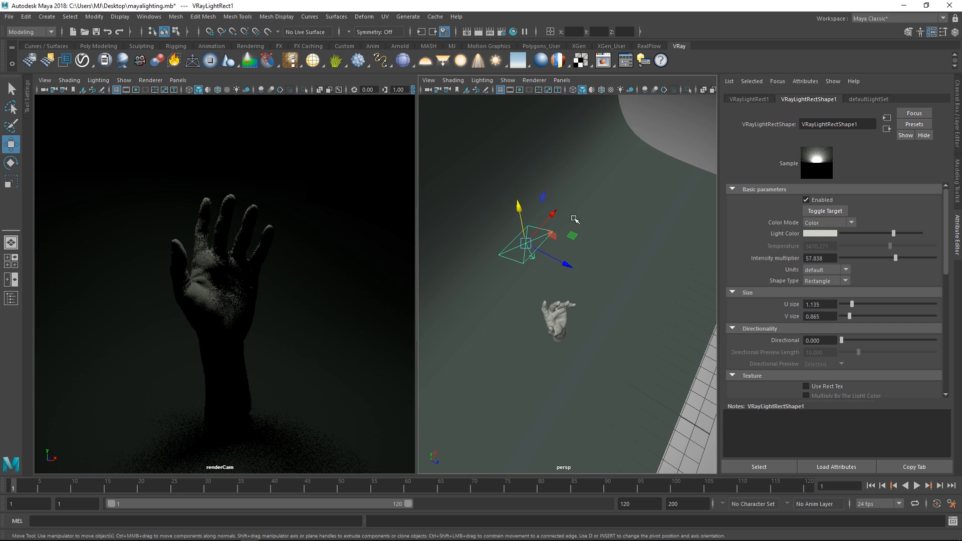
- Fine-tune the overhead light's position and rotation so that it shines down onto the hand at an angle
alt+drag(574, 255, 571, 206)
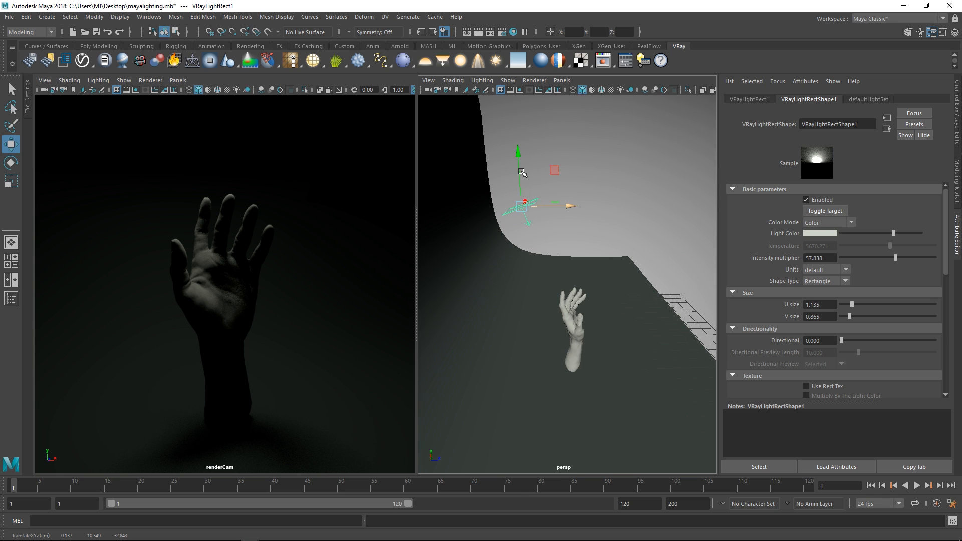
key(e)
key(w)
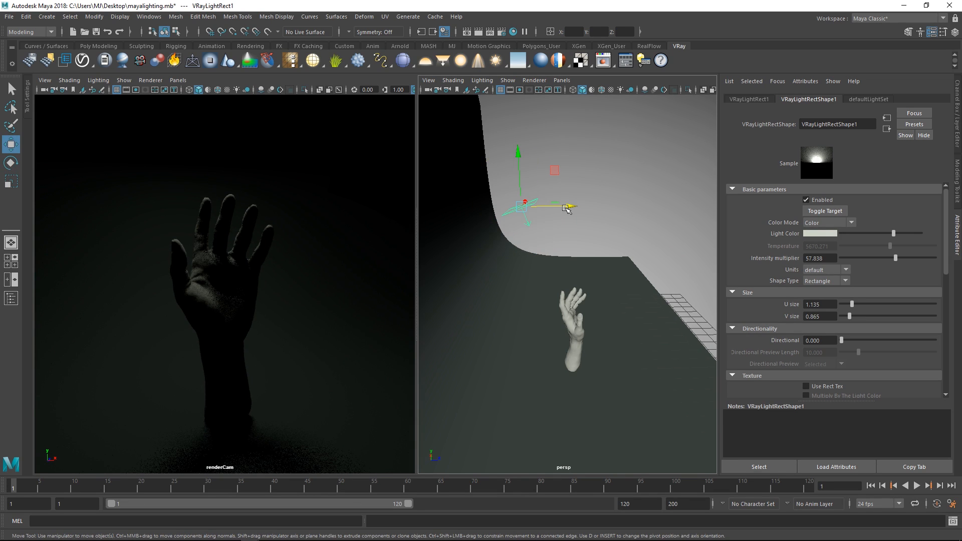
drag(568, 207, 576, 212)
key(e)
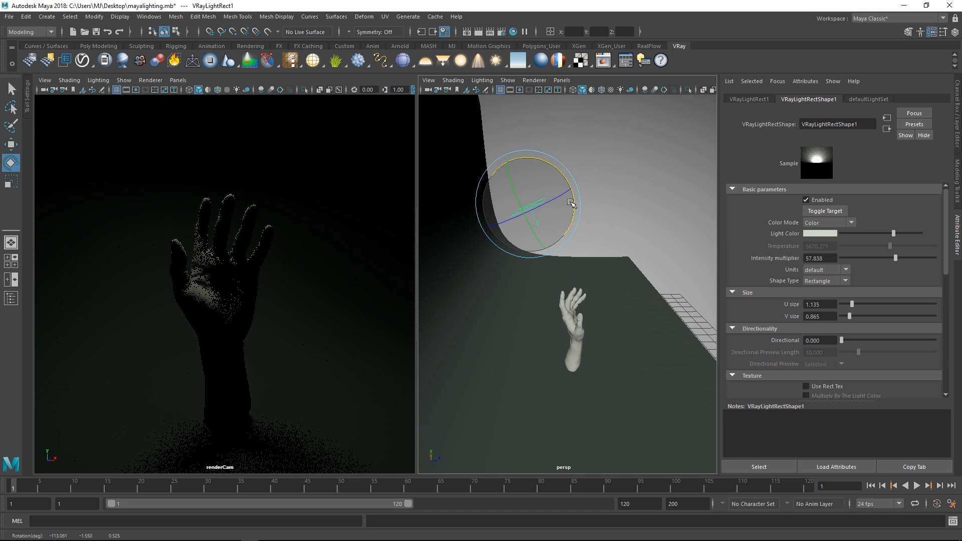
alt+drag(583, 256, 534, 200)
key(w)
key(e)
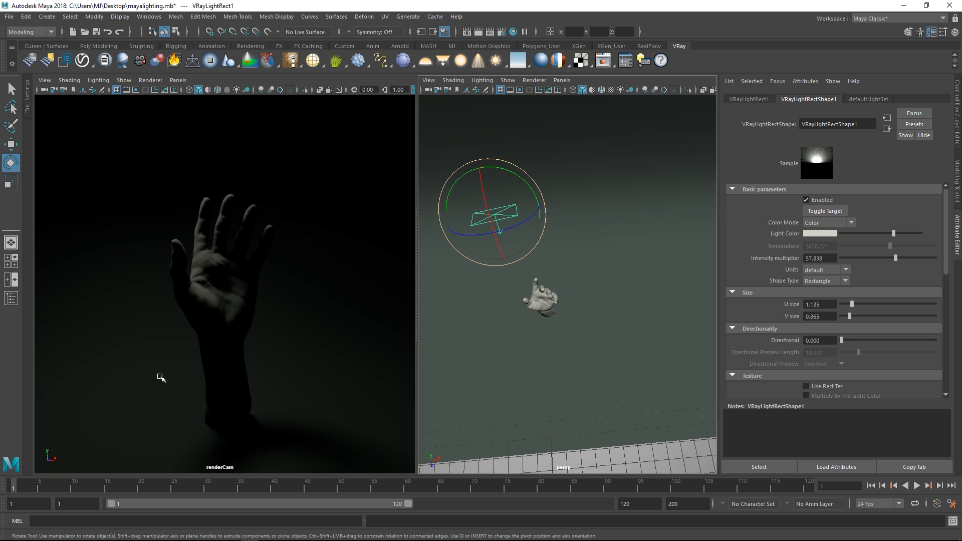
- Duplicate the overhead light and move the copy sideways, past the hand
alt+drag(517, 262, 554, 249)
key(ctrl+d)
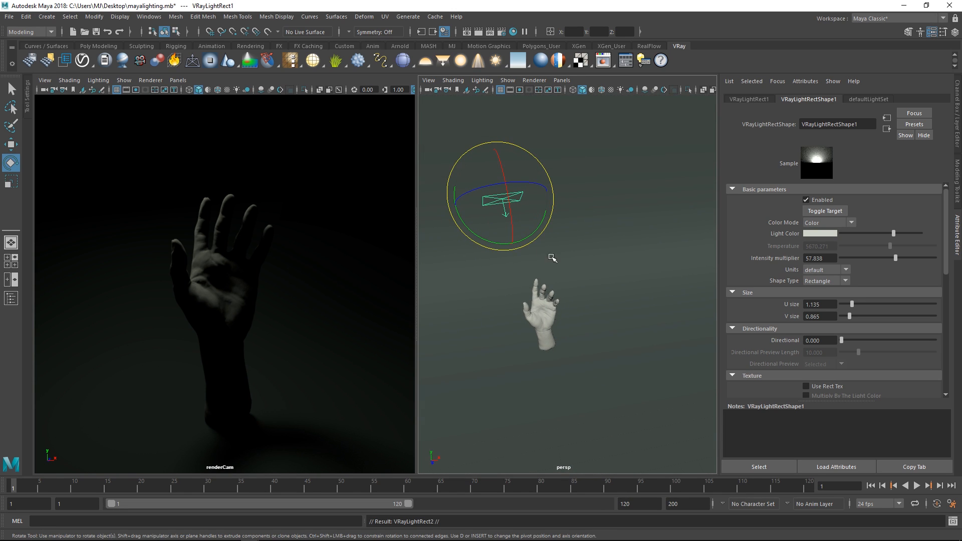
key(w)
drag(539, 196, 651, 193)
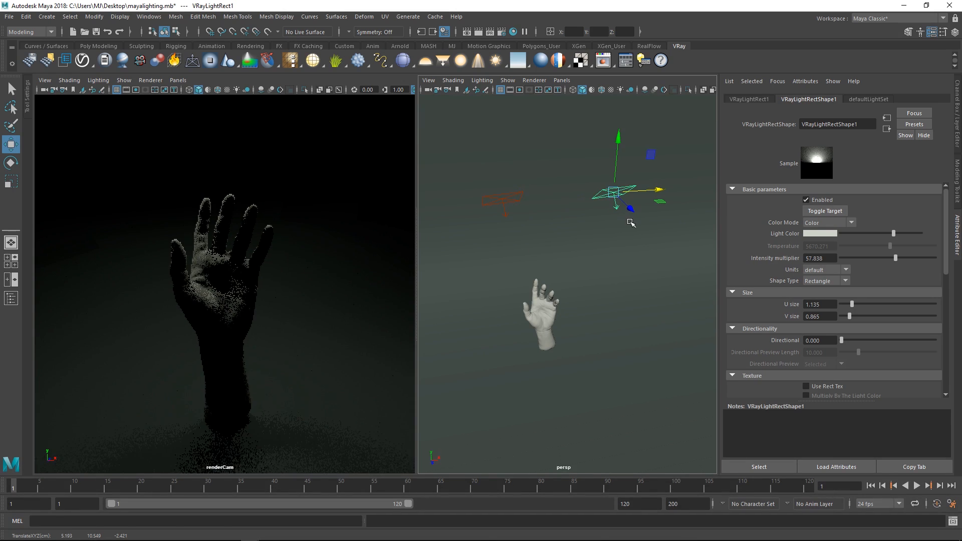
- Keep the duplicated light's color mode on Color, lower it beside the hand and rotate it to light the hand from the side
key(e)
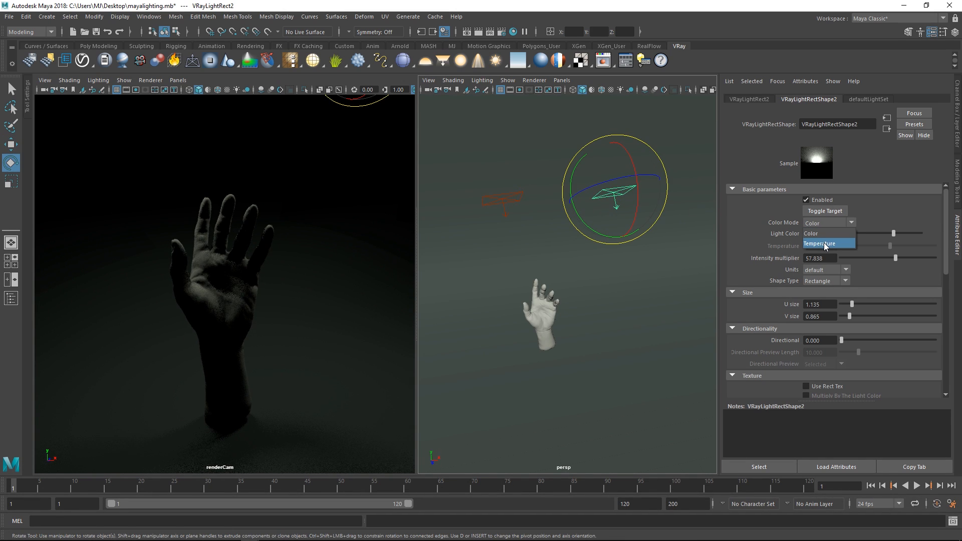
click(820, 234)
alt+drag(627, 205, 640, 264)
key(w)
key(e)
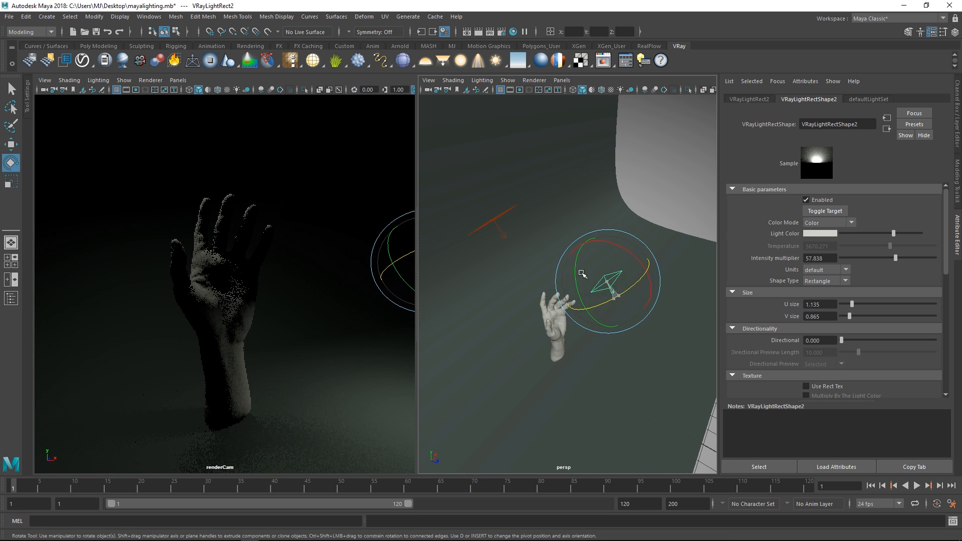
mouse_move(581, 274)
mouse_down()
mouse_move(607, 294)
mouse_move(592, 262)
mouse_move(603, 301)
mouse_move(555, 270)
mouse_move(597, 320)
mouse_move(579, 284)
mouse_up()
key(w)
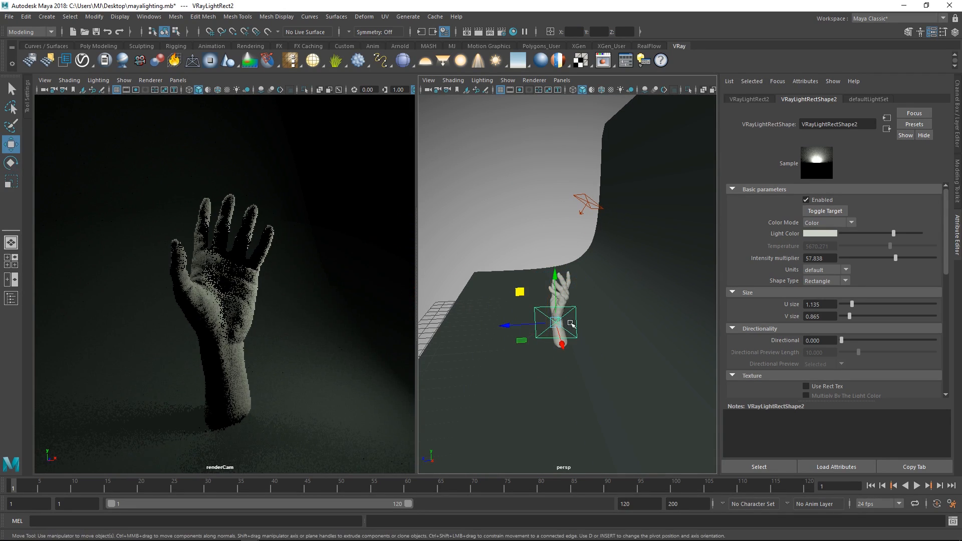
- Refine the side light's placement and set its U size to 1.027 and V size to 2.703
key(e)
key(w)
drag(543, 328, 548, 328)
mouse_move(853, 302)
mouse_down()
mouse_move(867, 315)
mouse_move(851, 304)
mouse_up()
alt+drag(586, 307, 571, 340)
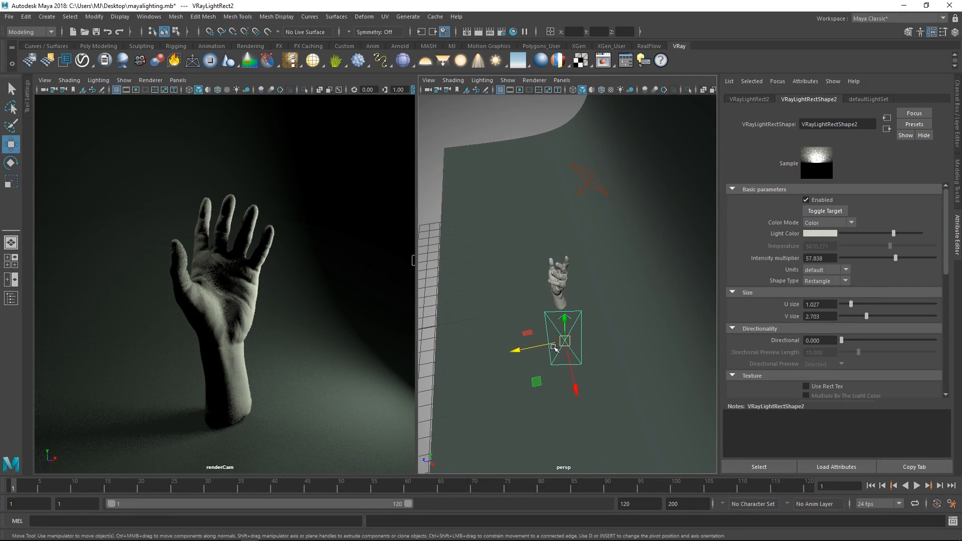
- Reposition and rotate the side light to angle down toward the hand, and reduce its V size to 1.838
key(w)
key(e)
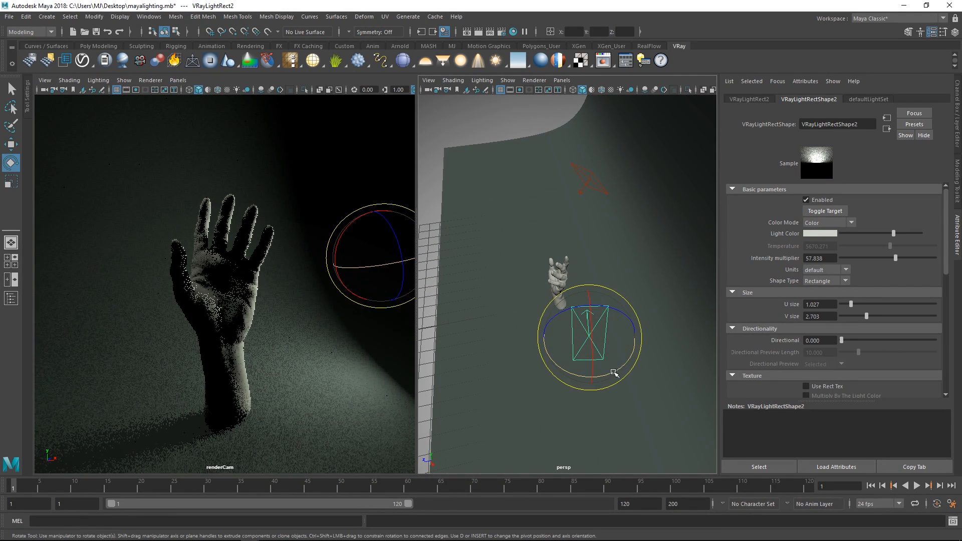
drag(621, 364, 614, 339)
alt+drag(609, 340, 596, 268)
key(w)
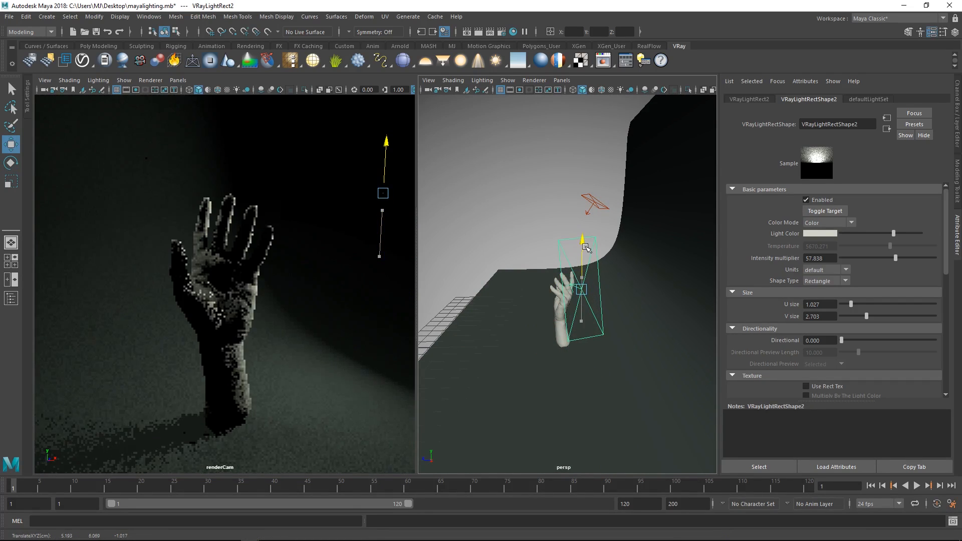
drag(867, 318, 858, 314)
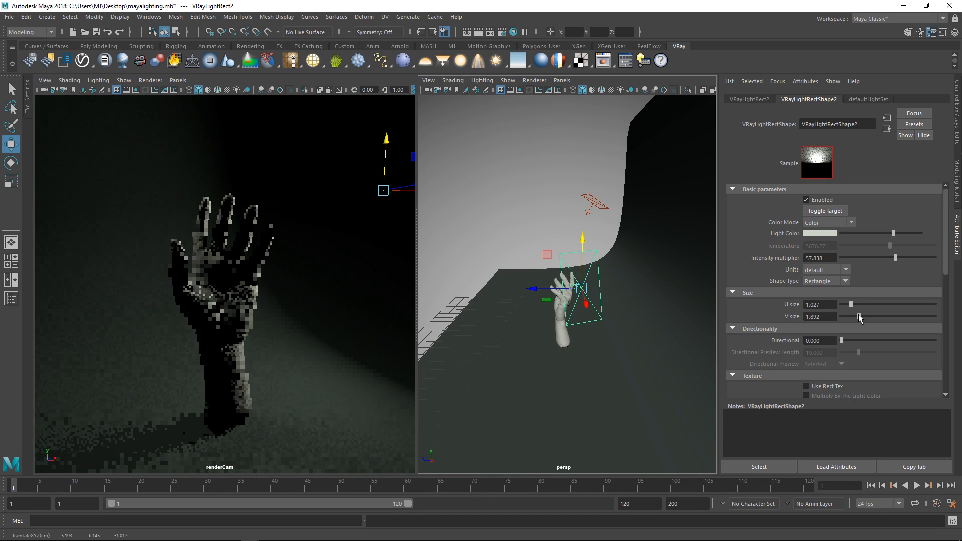
alt+drag(581, 261, 603, 234)
key(e)
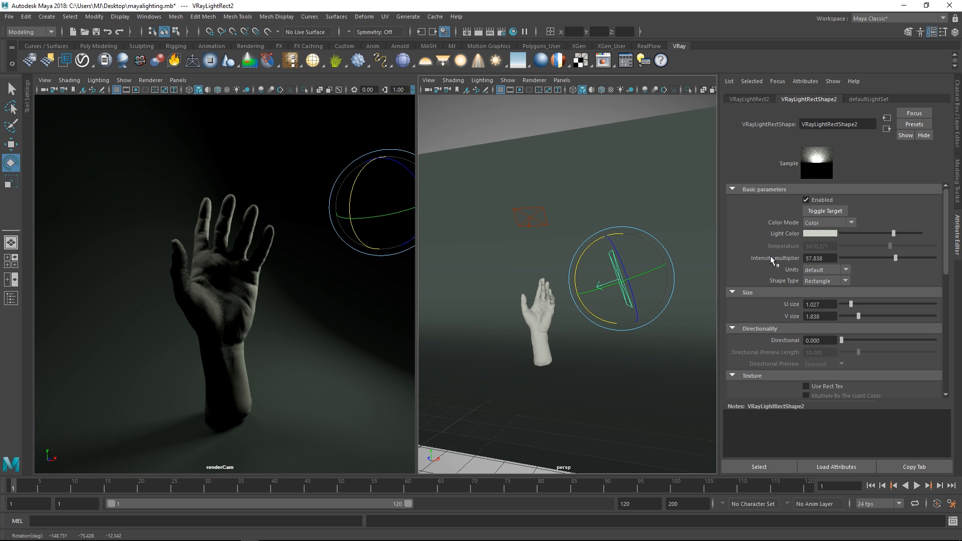
- Tint the side light a pale lilac-pink with hue 293.07, low saturation and value 0.657
click(818, 233)
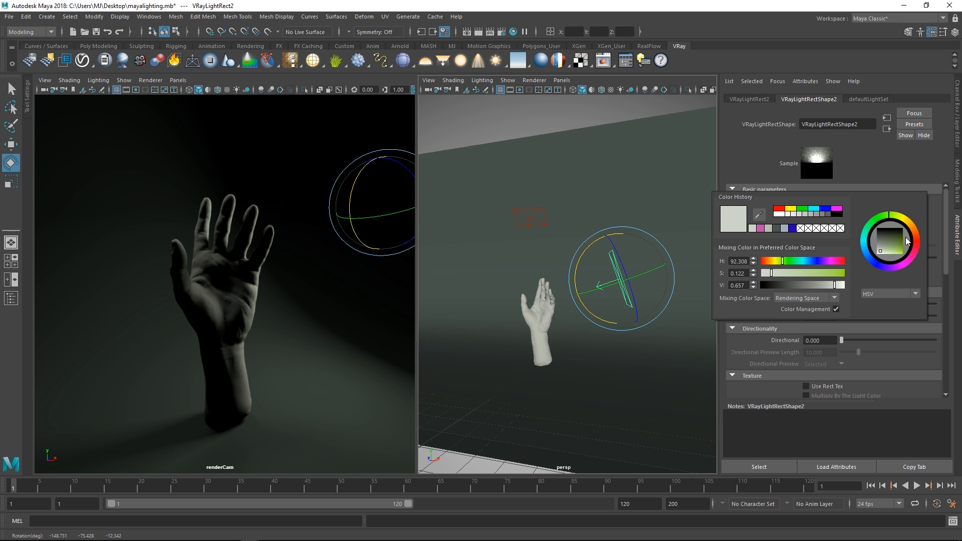
drag(912, 254, 907, 260)
drag(829, 261, 828, 261)
drag(802, 272, 790, 272)
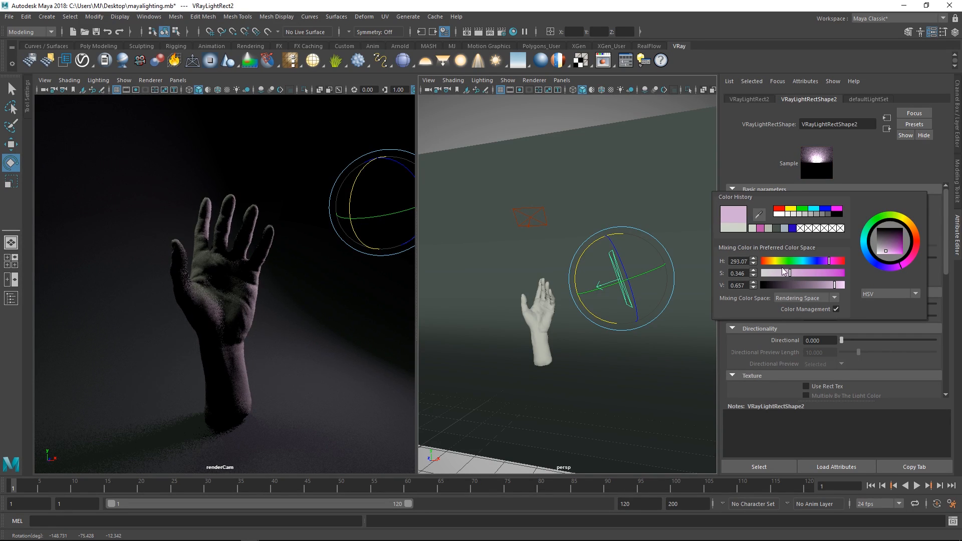
click(777, 273)
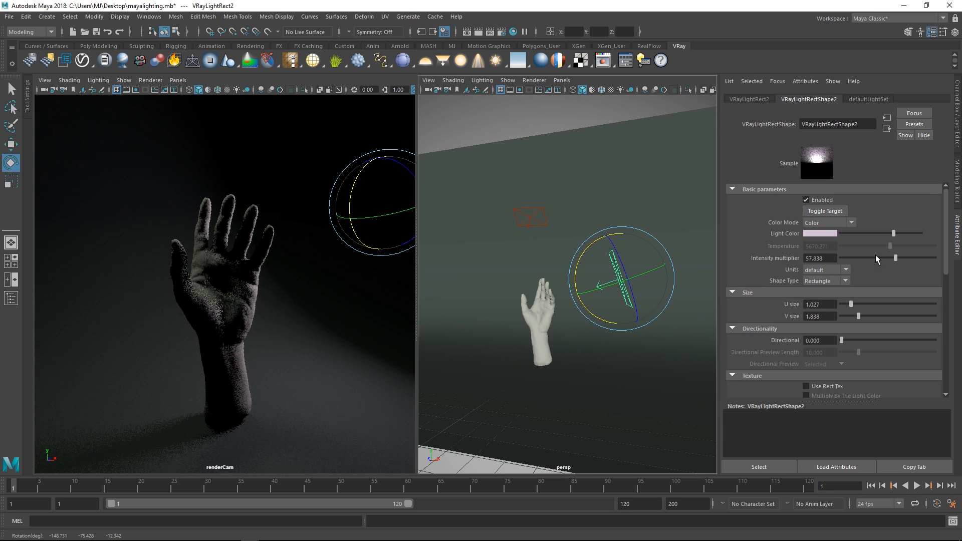
- Lower the side light's intensity multiplier to 2.162
drag(875, 258, 849, 257)
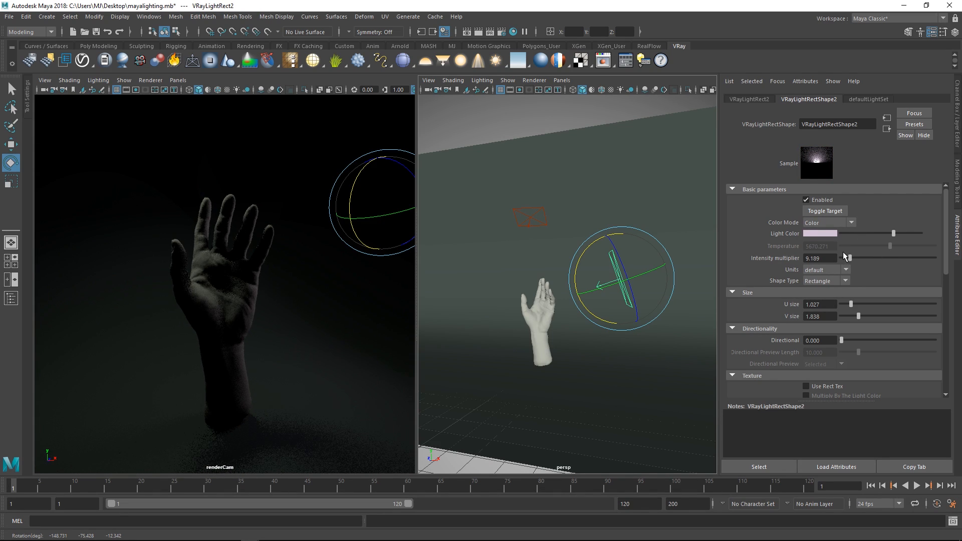
click(846, 259)
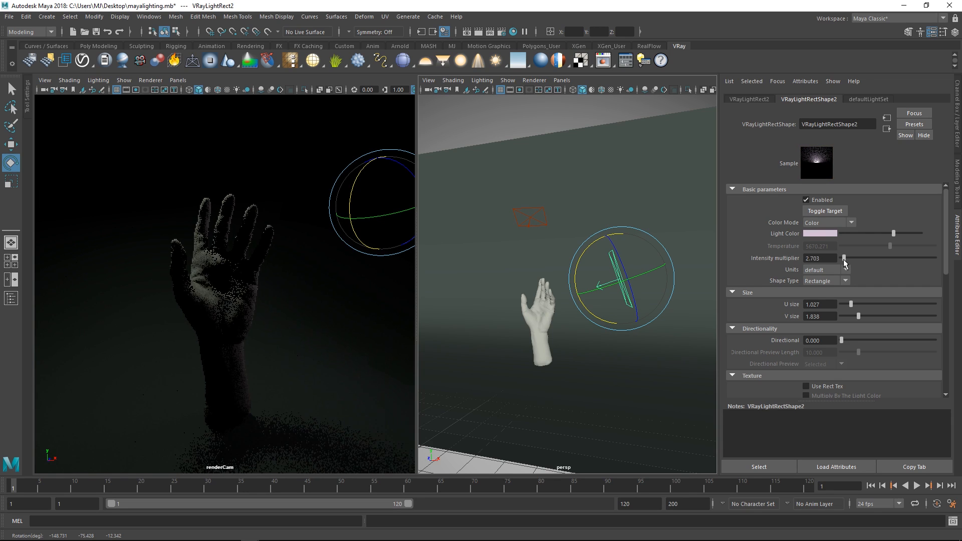
drag(847, 259, 843, 258)
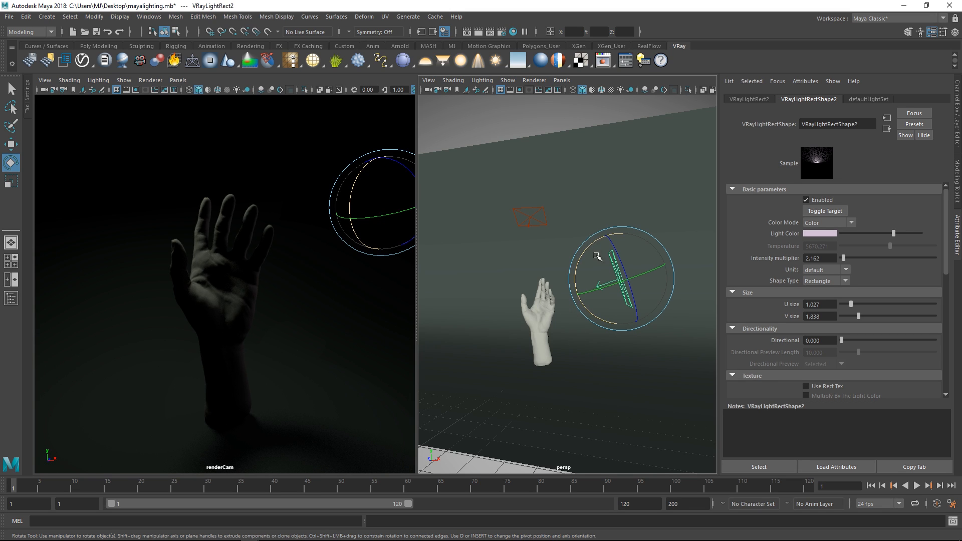
- Select the overhead light, brighten its light color and set its intensity multiplier to 84.865
scroll(596, 256, down, 3)
alt+drag(597, 256, 538, 230)
click(529, 228)
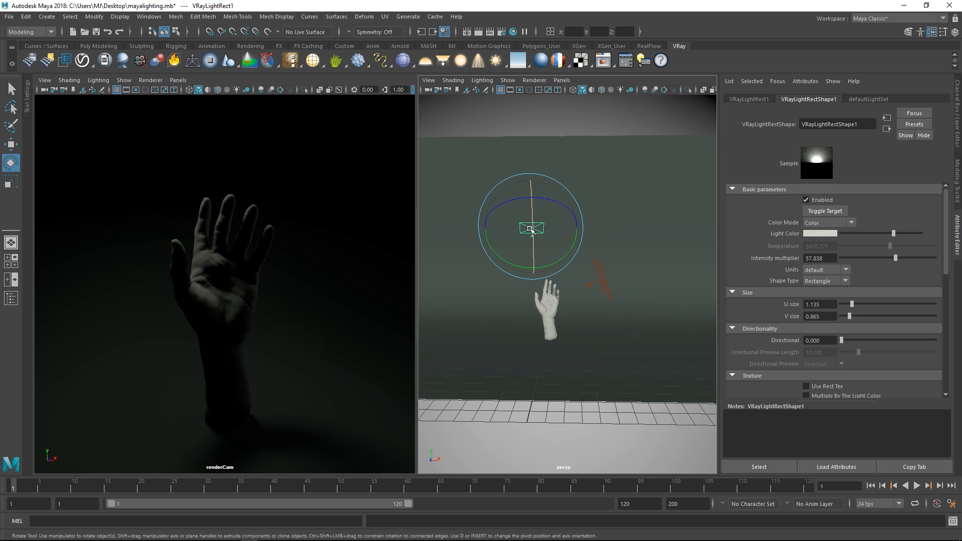
alt+drag(631, 241, 643, 242)
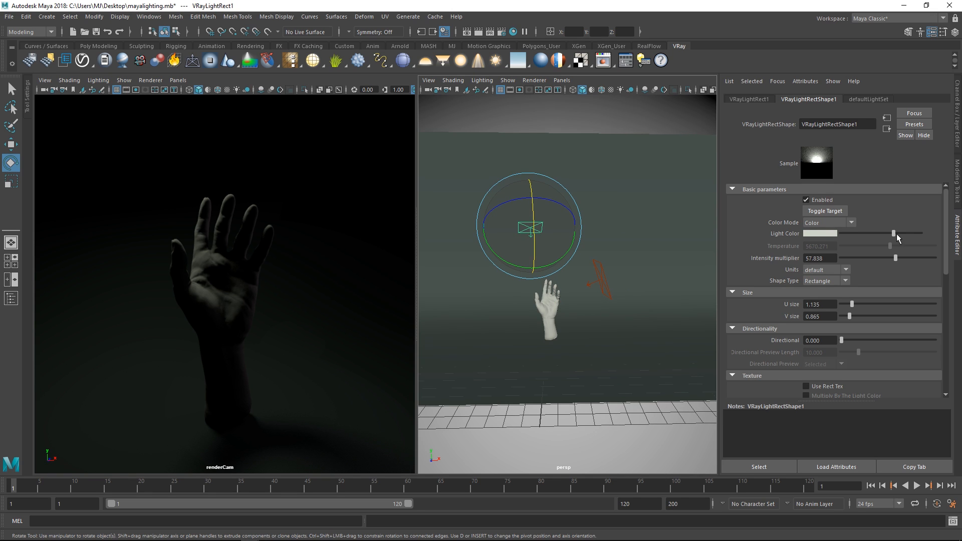
drag(896, 234, 920, 258)
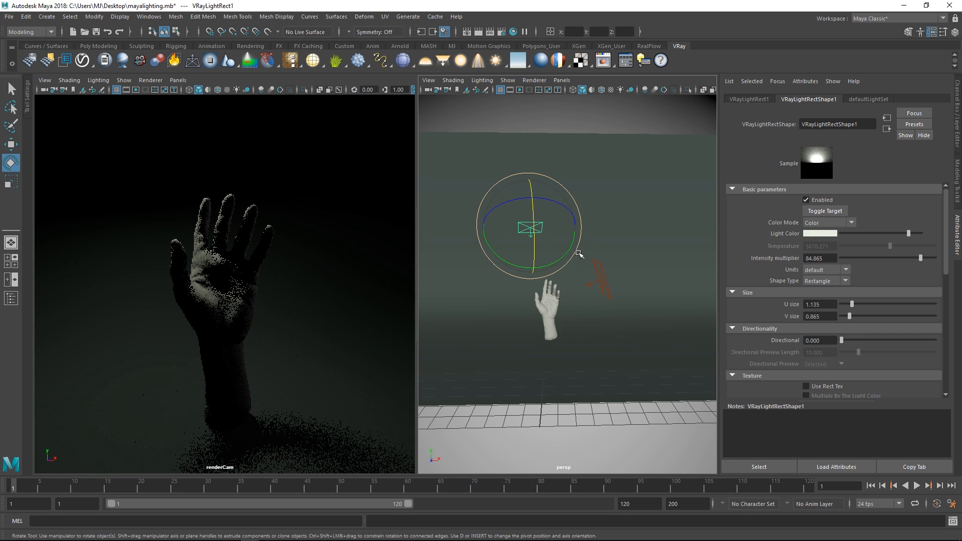
- Darken the diffuse color of the curved backdrop's V-Ray material to near black
alt+drag(604, 261, 594, 276)
key(q)
click(594, 274)
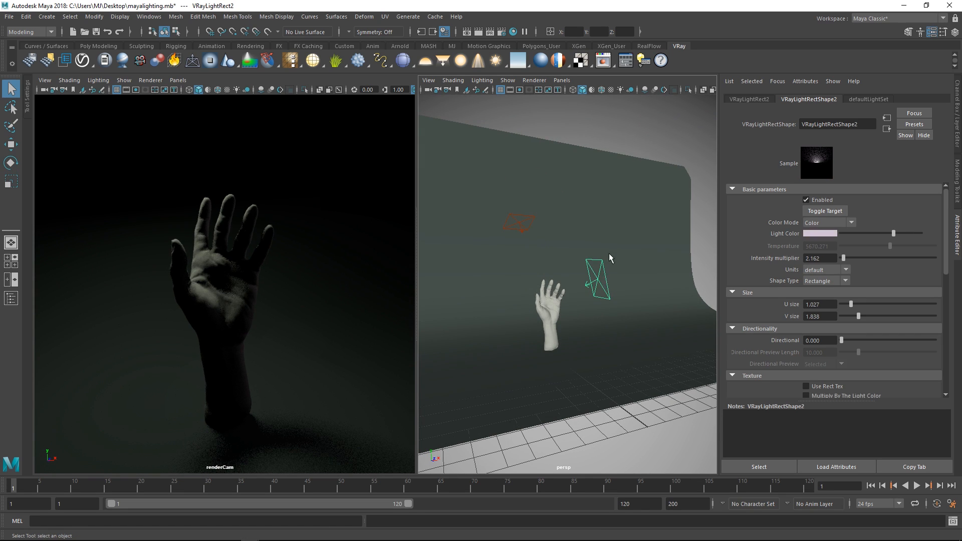
click(609, 254)
click(822, 99)
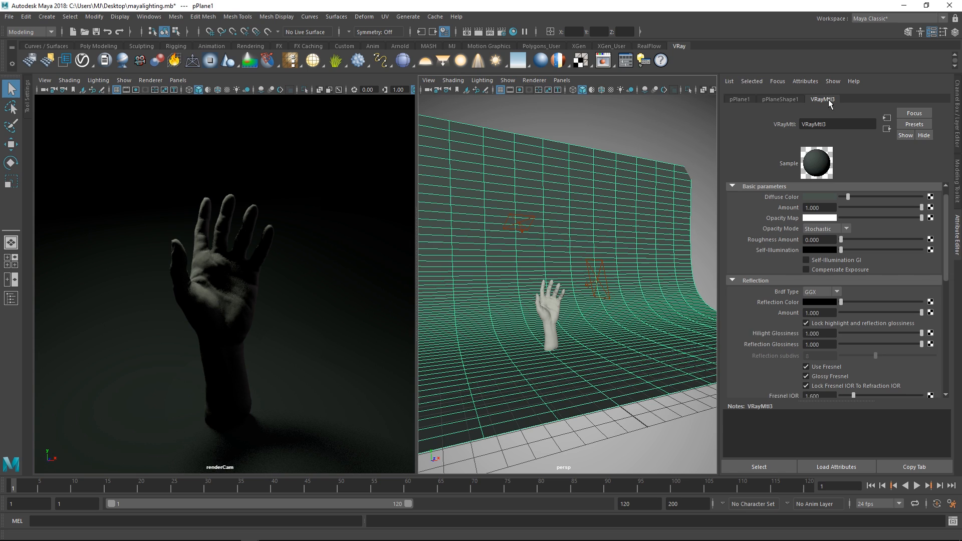
click(845, 197)
drag(845, 199, 843, 199)
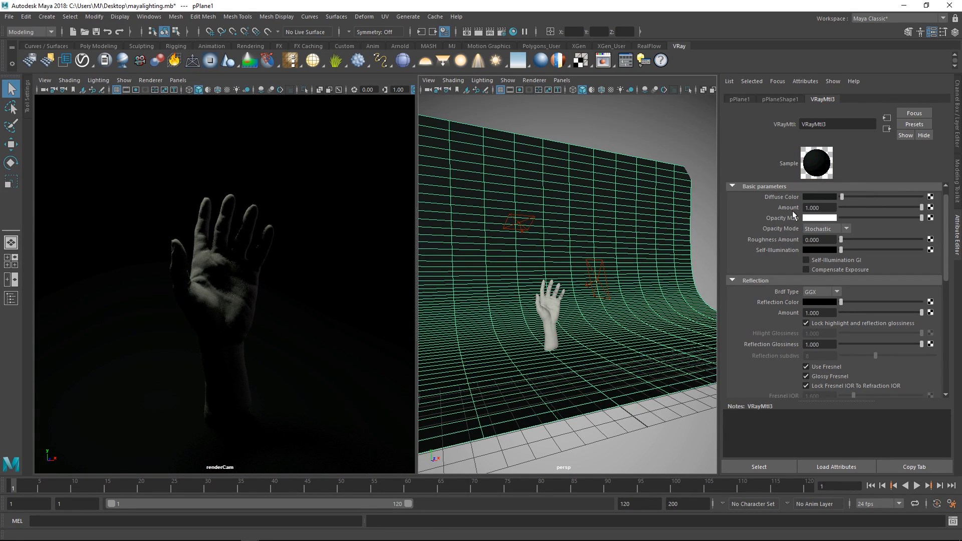
- Duplicate the overhead light, move the copy in front of the hand and rotate it to face the hand as a fill light
alt+drag(666, 261, 607, 235)
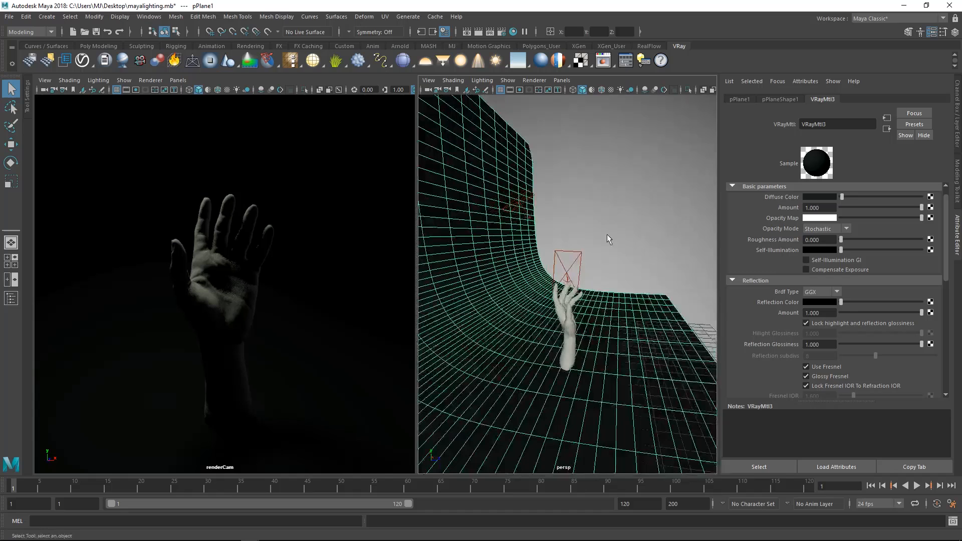
click(511, 206)
alt+drag(541, 210, 491, 239)
mouse_move(599, 257)
alt+mouse_down()
mouse_move(663, 273)
mouse_move(594, 268)
alt+mouse_up()
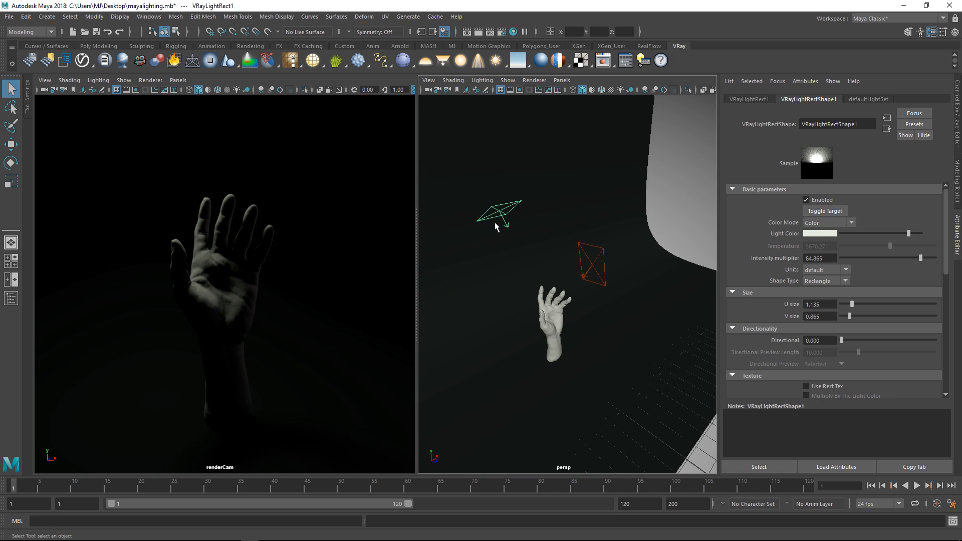
alt+drag(496, 226, 684, 226)
key(ctrl+d)
key(w)
key(e)
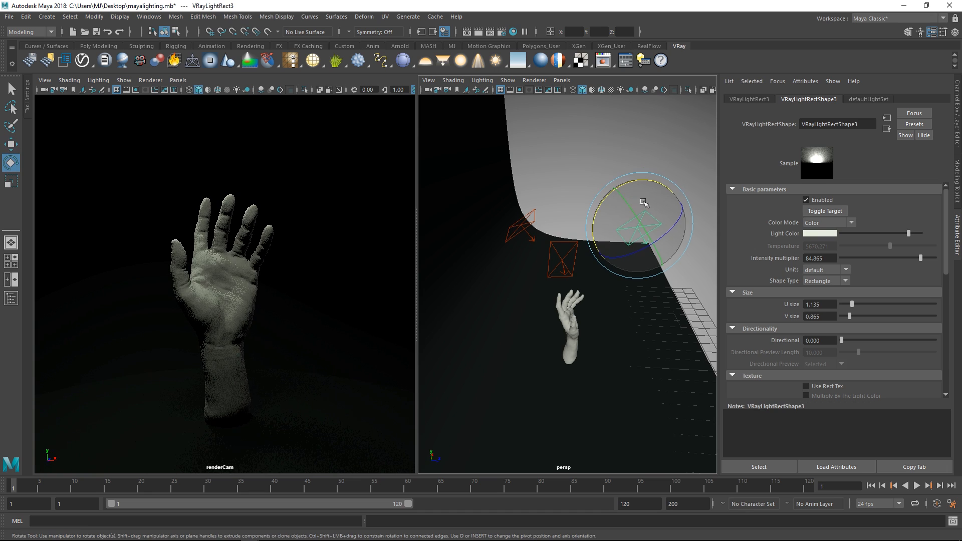
drag(624, 183, 679, 197)
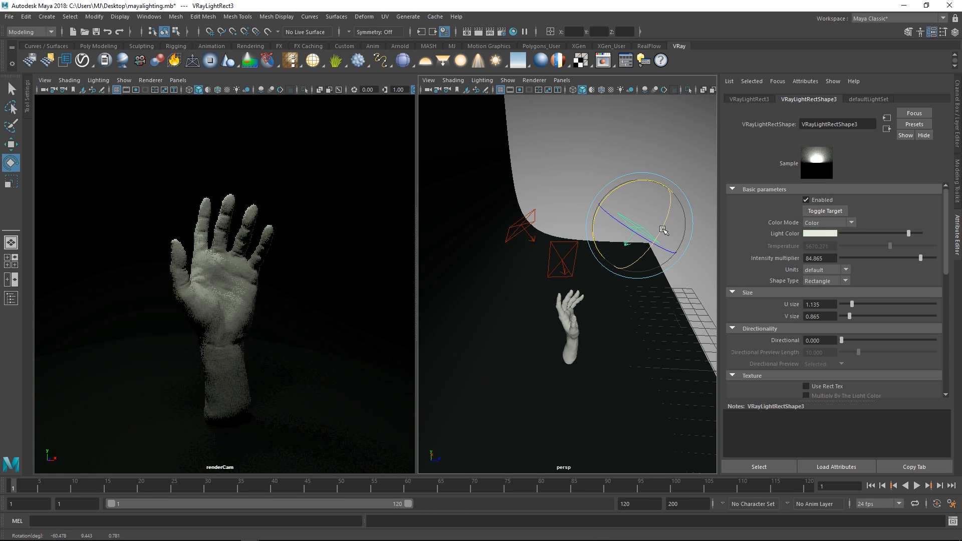
alt+drag(664, 229, 563, 243)
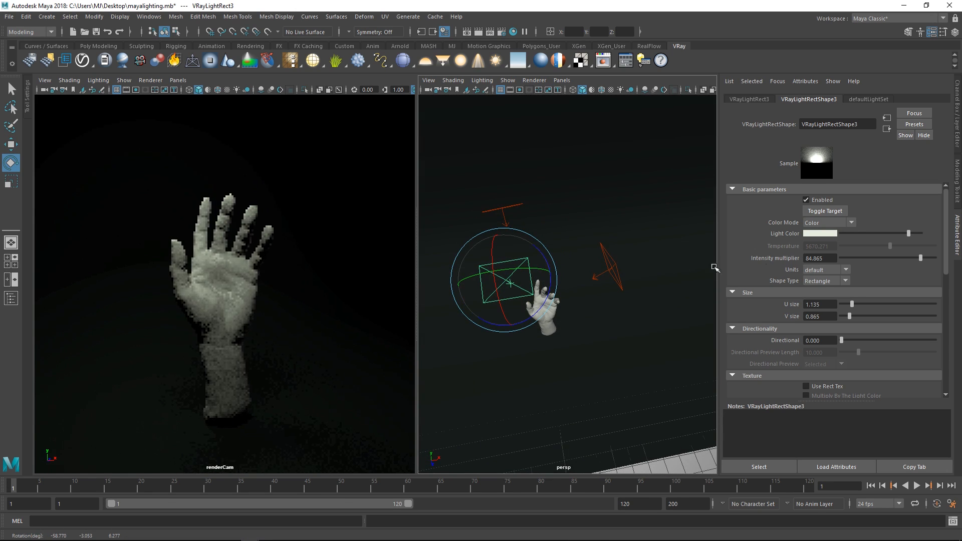
- Enlarge the front fill light to U size 3.189 and V size 1.838, and set its intensity multiplier to 0.541
scroll(851, 305, down, 2)
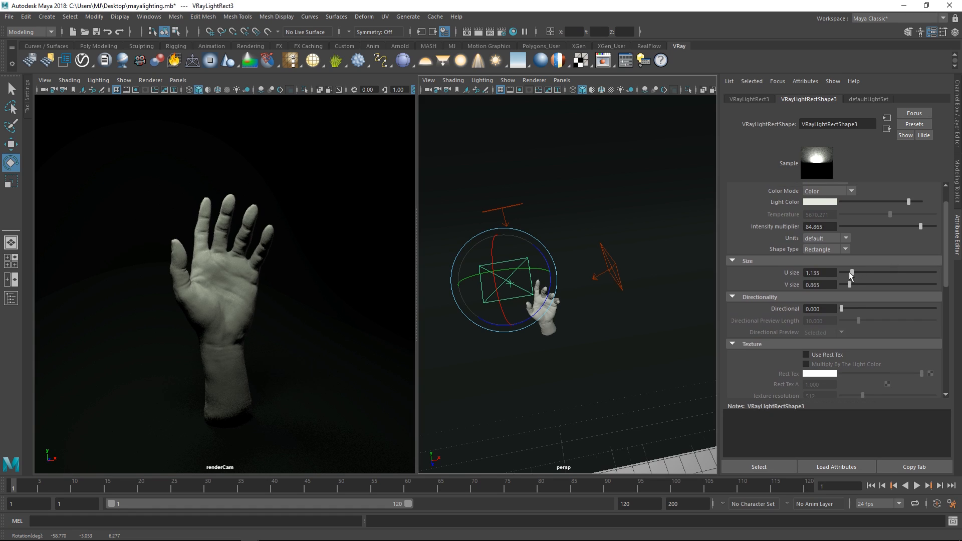
mouse_move(852, 274)
mouse_down()
mouse_move(861, 272)
mouse_move(858, 285)
mouse_up()
drag(860, 272, 870, 272)
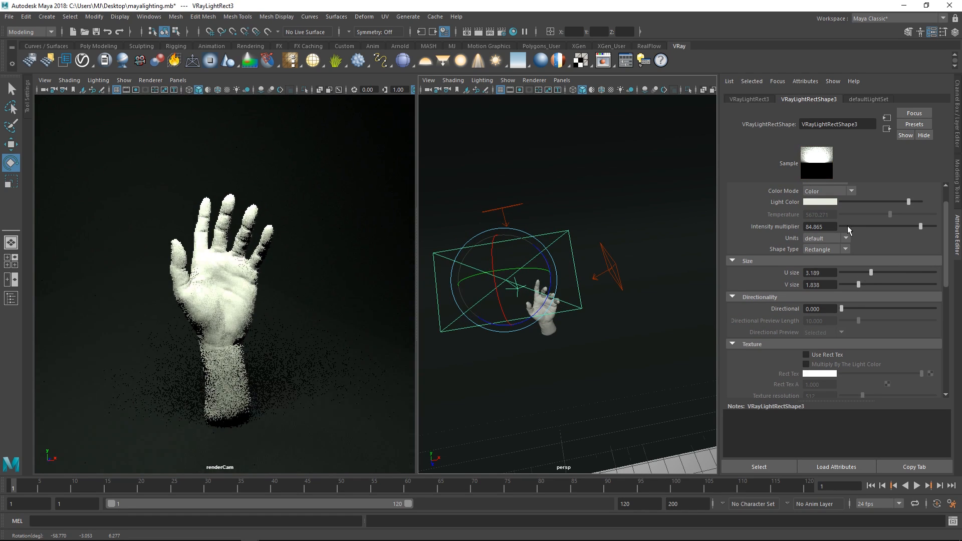
drag(847, 225, 842, 230)
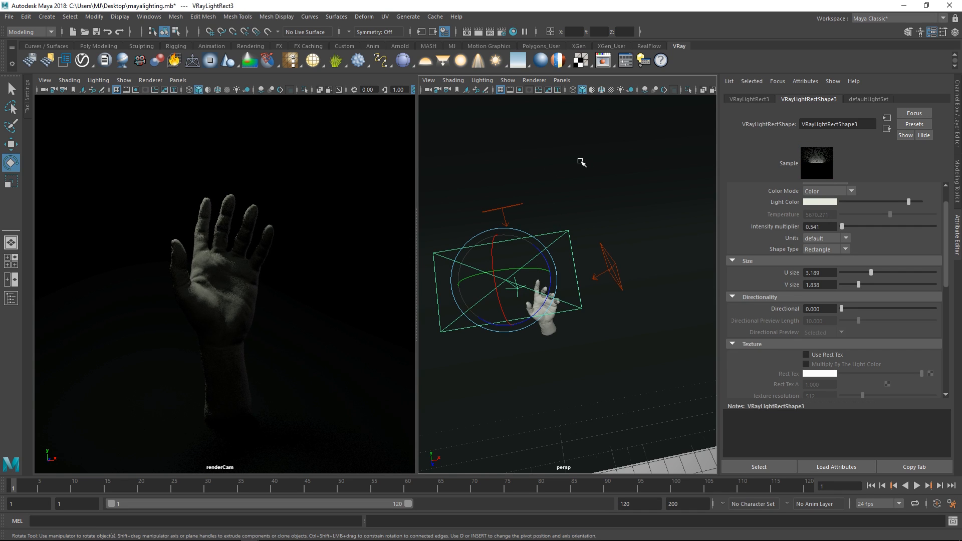
- Disable and re-enable the front fill light to compare the render with and without it
alt+drag(553, 227, 561, 250)
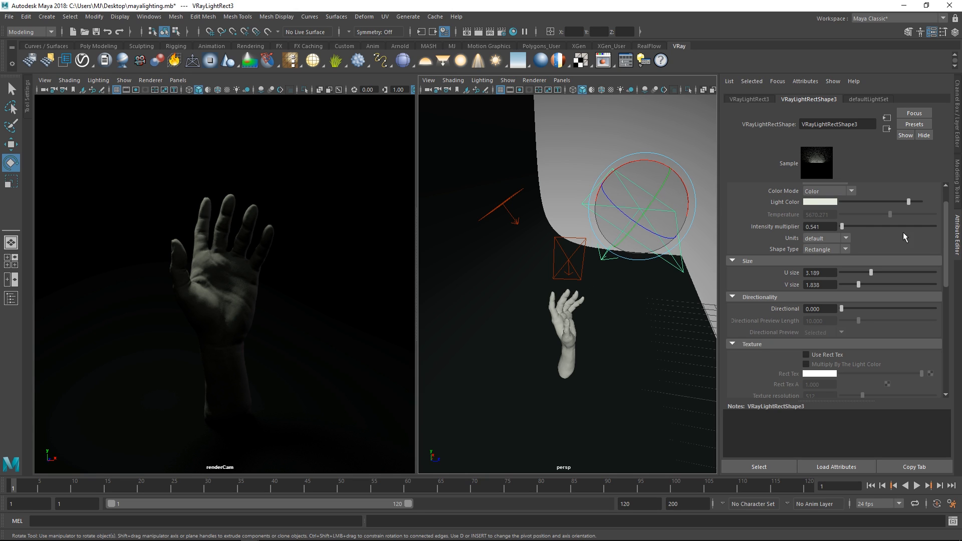
drag(944, 245, 949, 217)
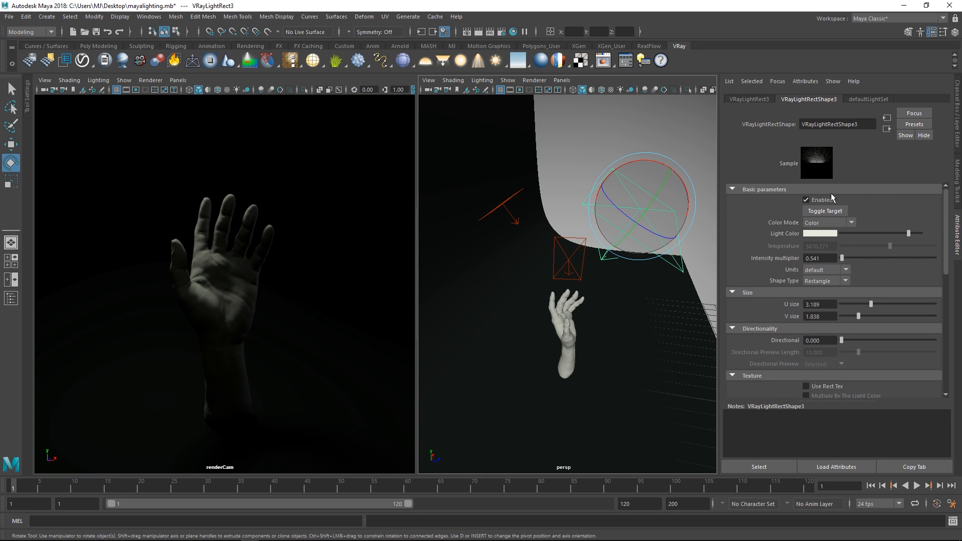
click(816, 197)
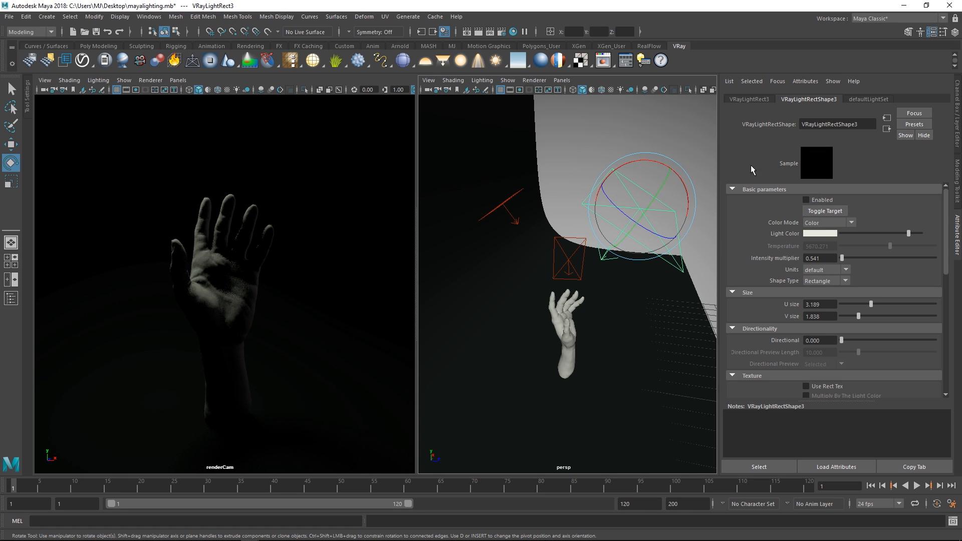
click(815, 199)
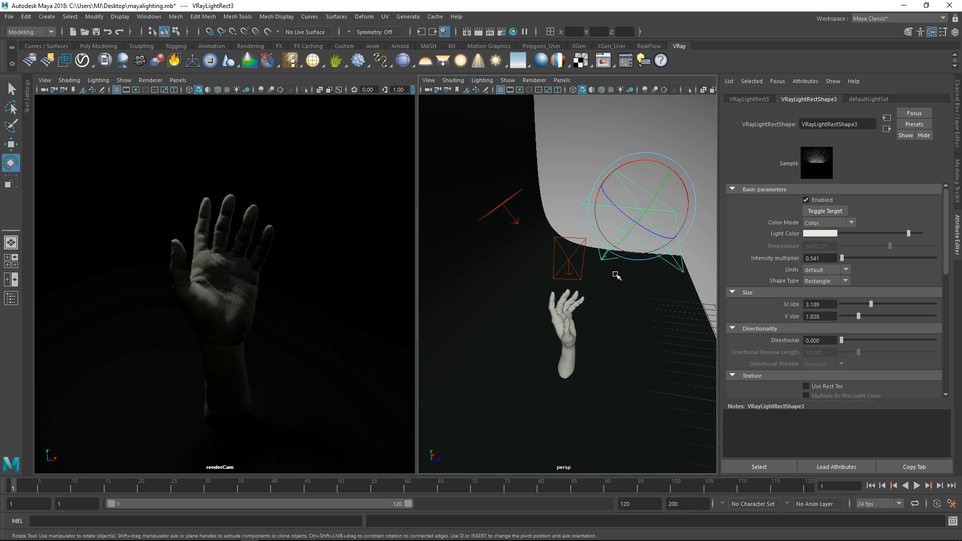
- Select the small overhead light and lower it closer to the hand
alt+drag(616, 272, 547, 246)
mouse_move(512, 208)
alt+mouse_down()
mouse_move(528, 204)
mouse_move(519, 195)
alt+mouse_up()
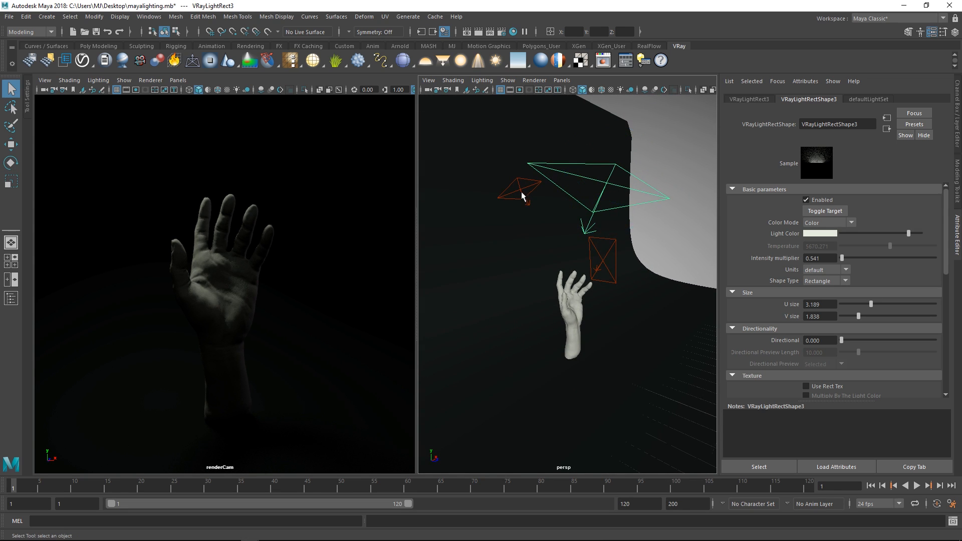
click(520, 190)
key(w)
click(524, 216)
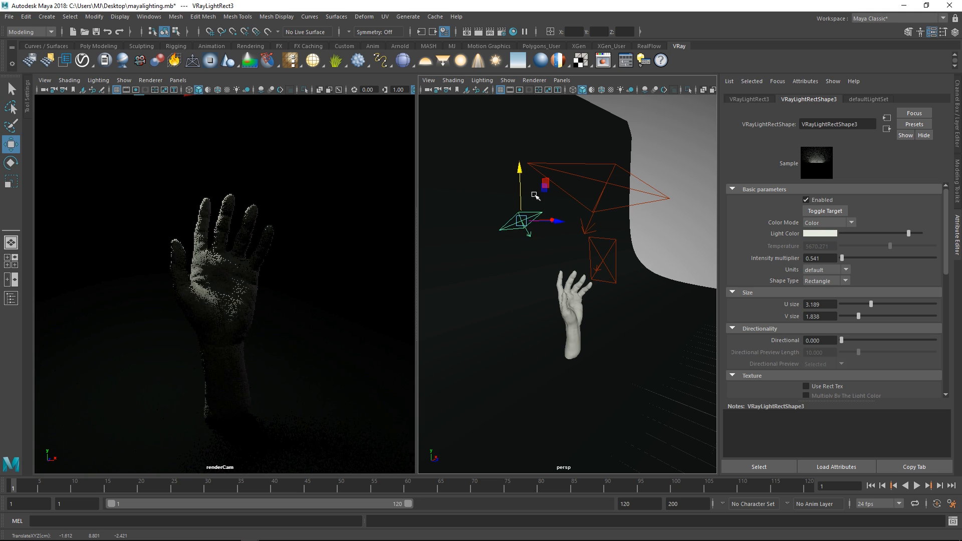
key(e)
key(w)
drag(519, 178, 521, 195)
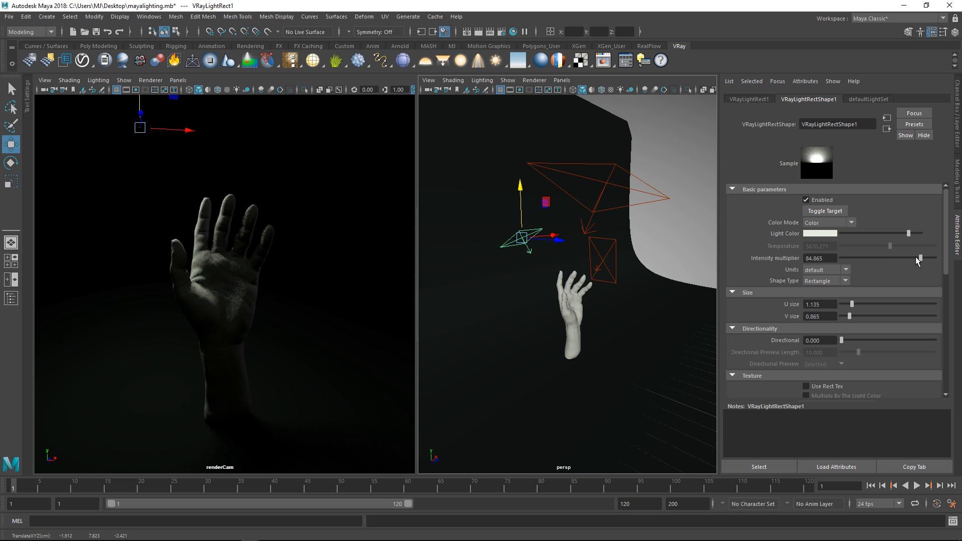
- Set the overhead light's intensity multiplier to 77.297 and tint it pale cyan with hue 168.46 and slightly higher saturation
drag(916, 257, 911, 256)
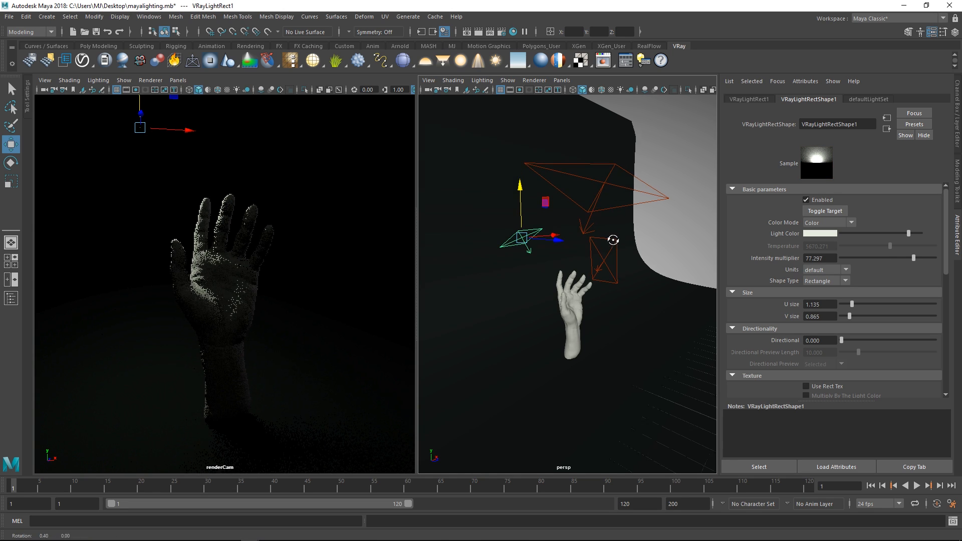
click(832, 233)
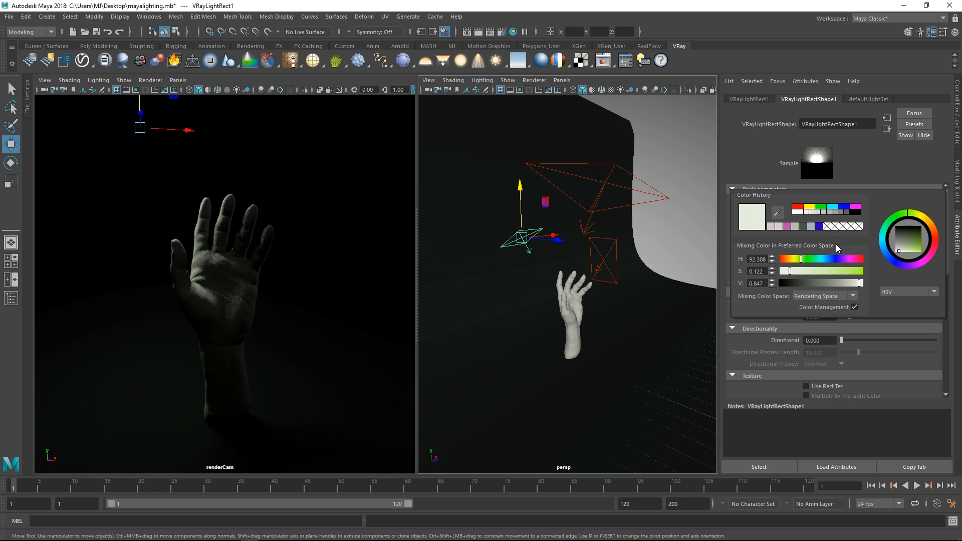
click(816, 259)
drag(820, 259, 818, 259)
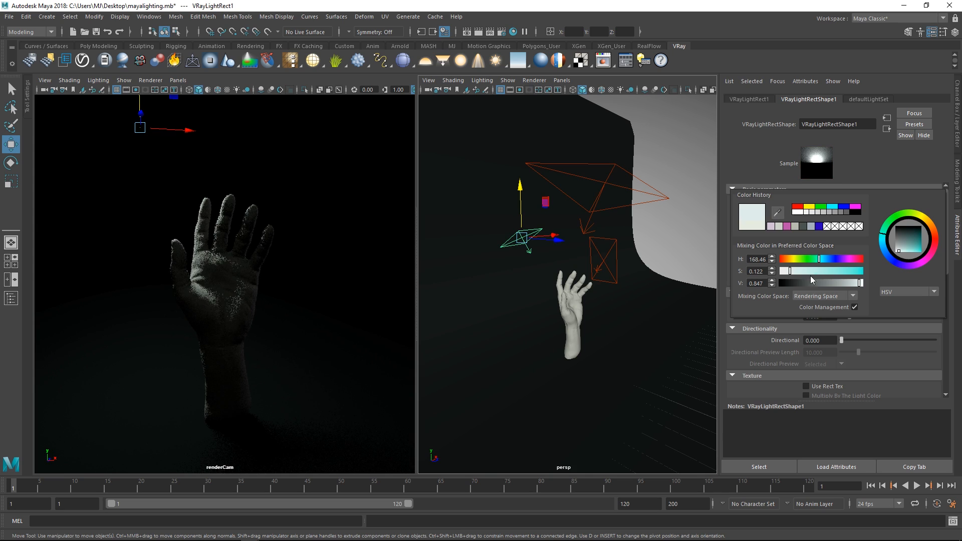
click(804, 271)
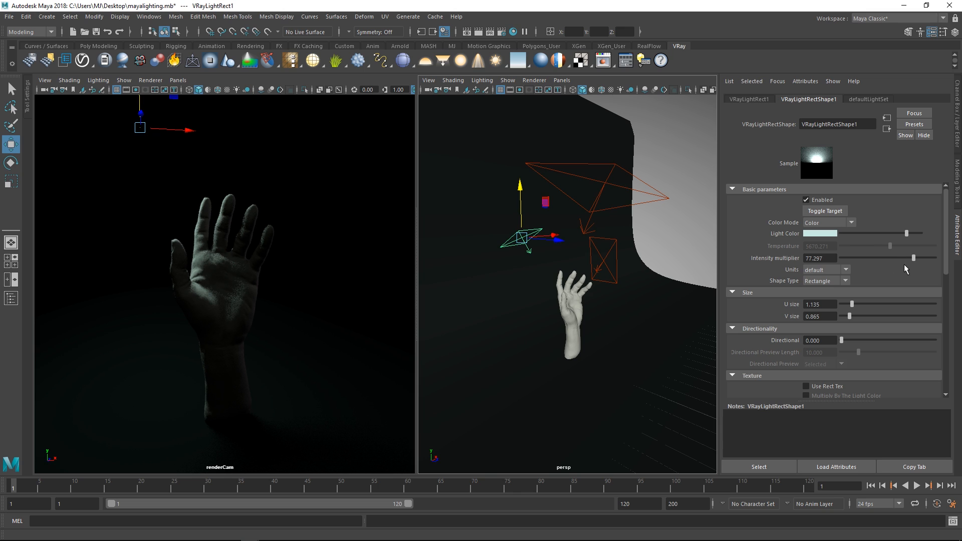
- Duplicate the side light, move the copy in front of the original, and rotate it toward the hand
alt+drag(575, 252, 494, 236)
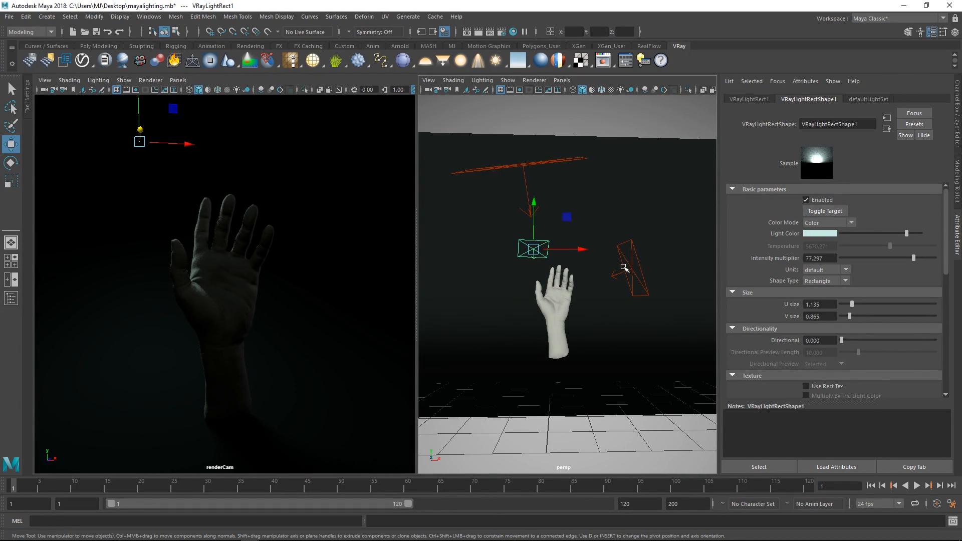
click(630, 271)
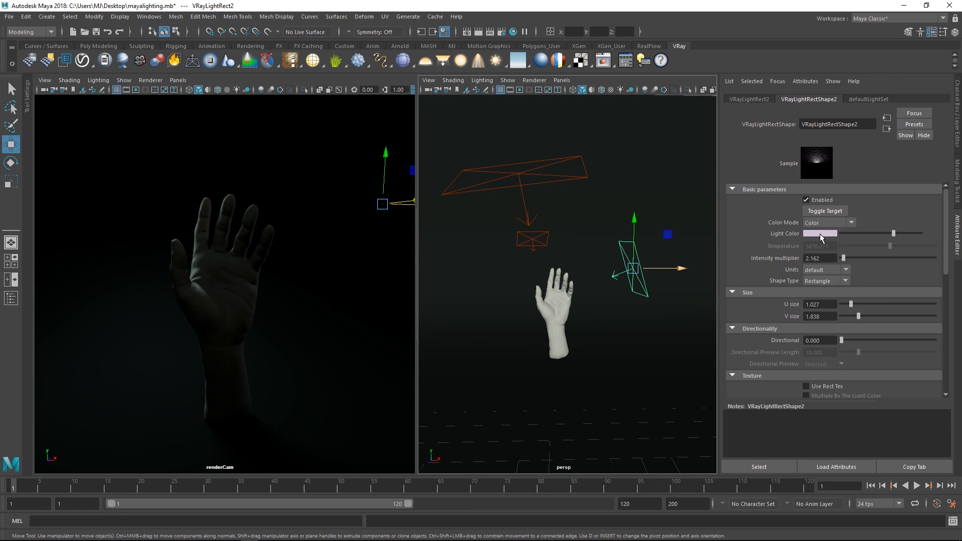
alt+drag(662, 260, 700, 356)
key(ctrl+d)
alt+middle_drag(601, 286, 579, 274)
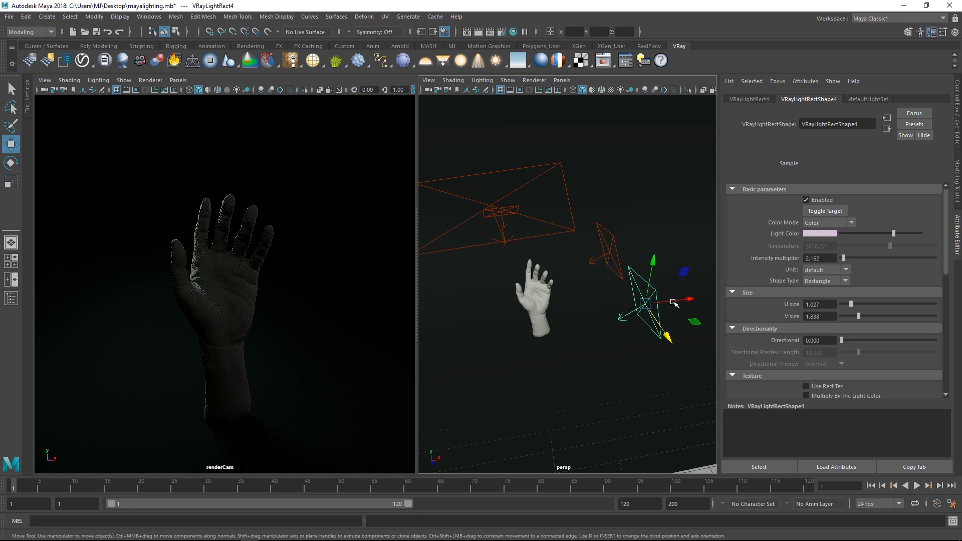
drag(675, 302, 653, 304)
key(e)
drag(633, 344, 627, 305)
- Give the duplicated side light U size 2.649, V size 2.432, a saturated red color and an intensity multiplier of 0.541
mouse_move(858, 316)
mouse_down()
mouse_move(867, 302)
mouse_move(865, 315)
mouse_up()
alt+drag(645, 279, 660, 273)
click(824, 233)
drag(830, 259, 847, 260)
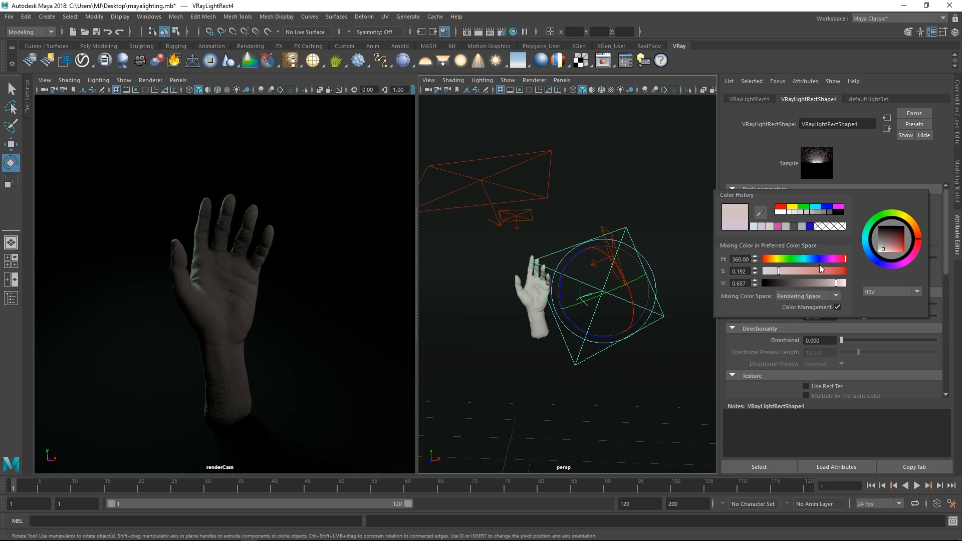
drag(824, 270, 844, 271)
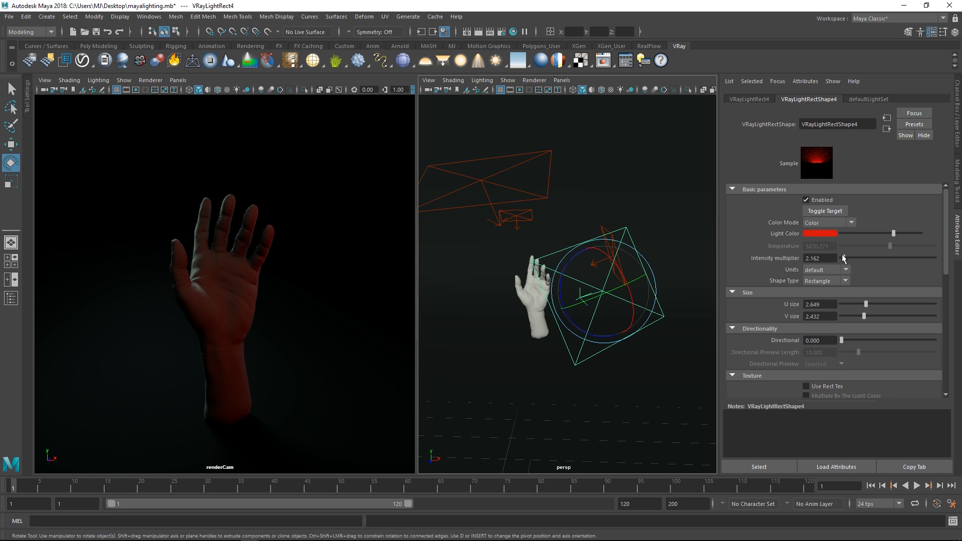
drag(843, 258, 842, 258)
- Move the red side light farther away from the hand
alt+drag(610, 313, 646, 311)
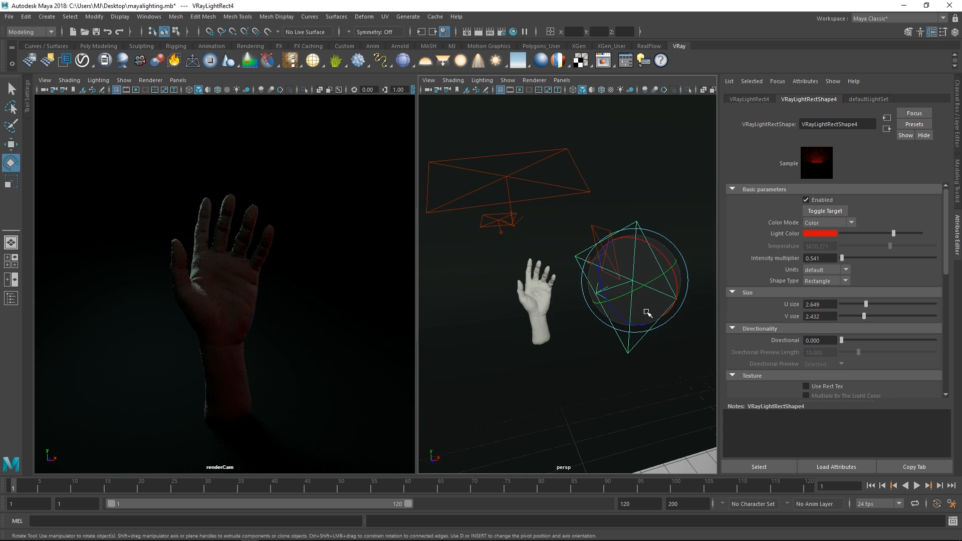
alt+right_drag(646, 311, 608, 278)
alt+drag(608, 278, 698, 281)
key(w)
key(e)
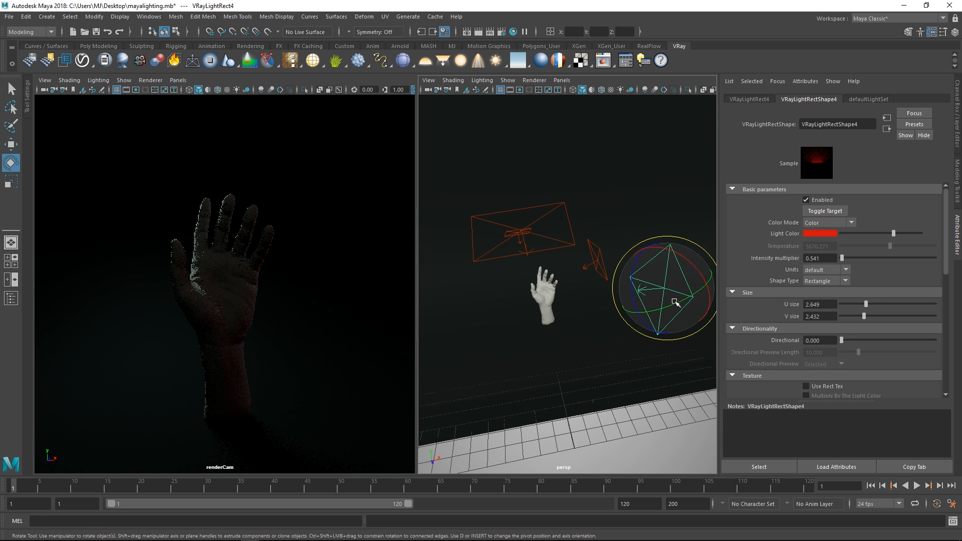
mouse_move(578, 281)
alt+mouse_down()
mouse_move(589, 276)
mouse_move(569, 283)
mouse_move(608, 294)
mouse_move(581, 286)
mouse_move(595, 283)
alt+mouse_up()
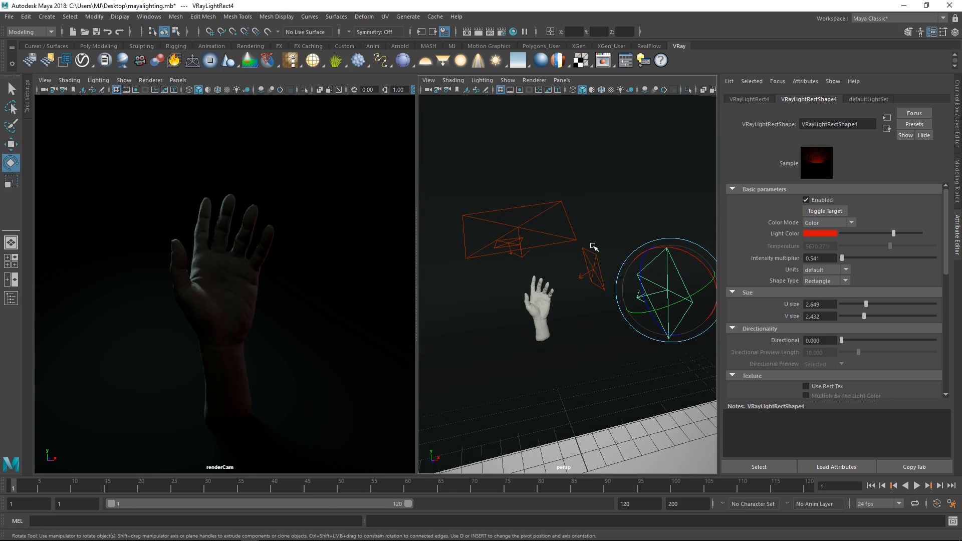
- Delete the red side light and the large front fill light
click(608, 160)
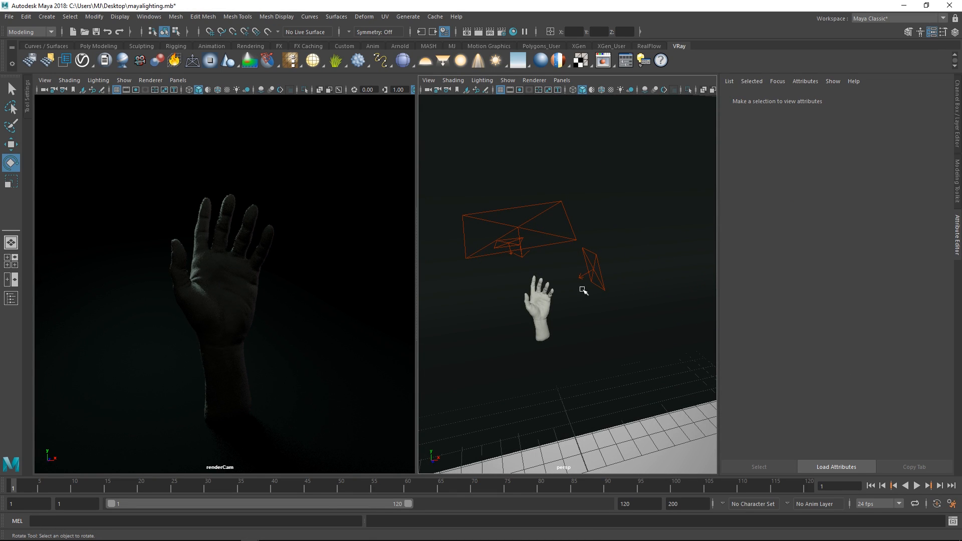
alt+drag(591, 292, 575, 248)
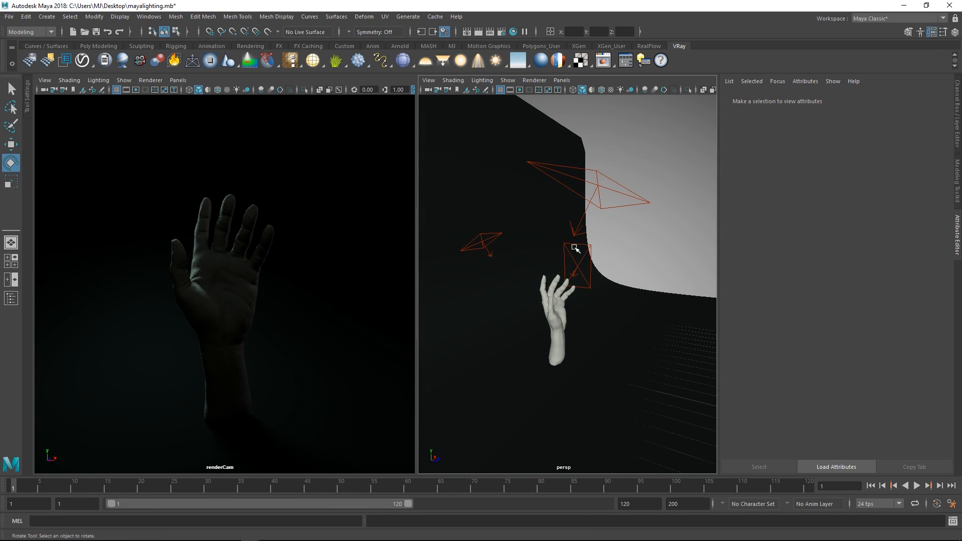
click(587, 189)
key(Delete)
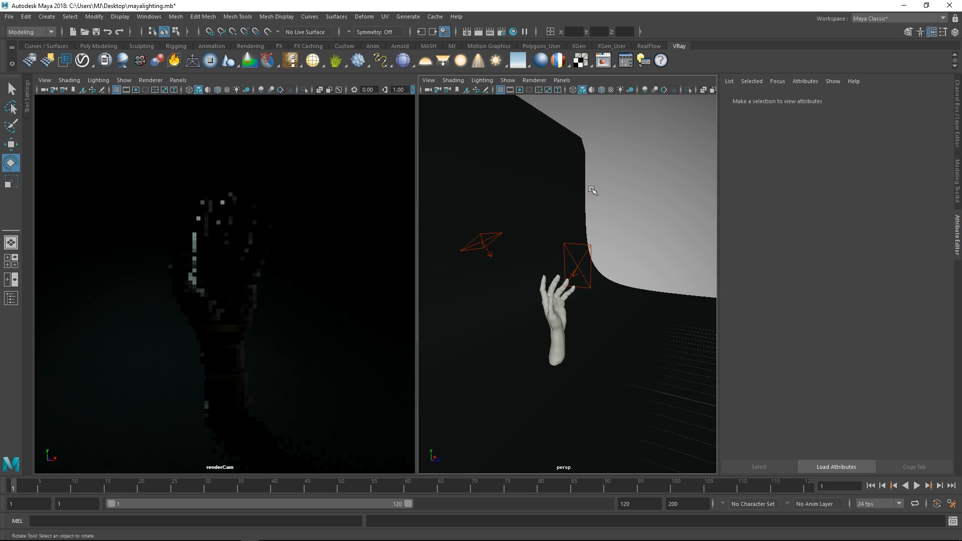
- Reposition the cyan-tinted overhead light higher above the hand
alt+drag(500, 254, 500, 255)
click(484, 242)
key(w)
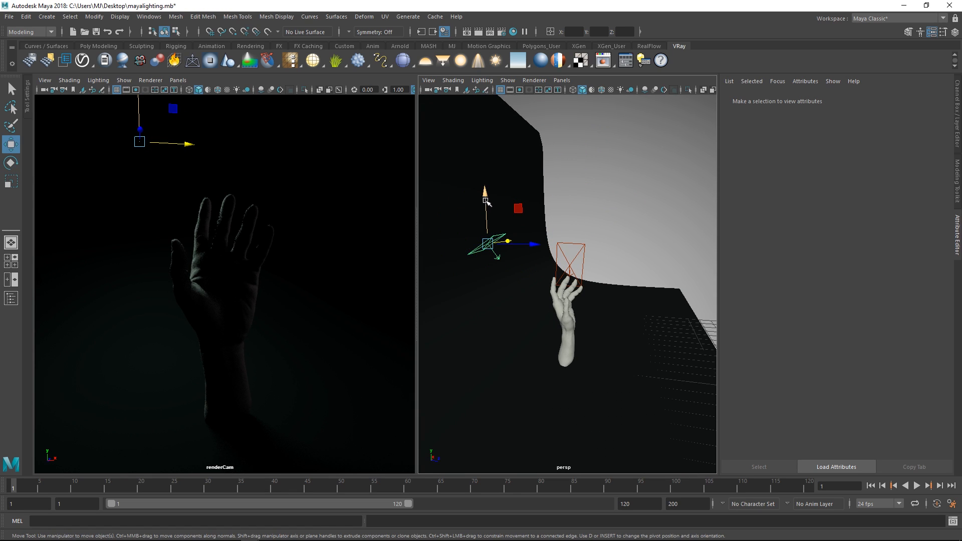
drag(484, 199, 561, 275)
key(e)
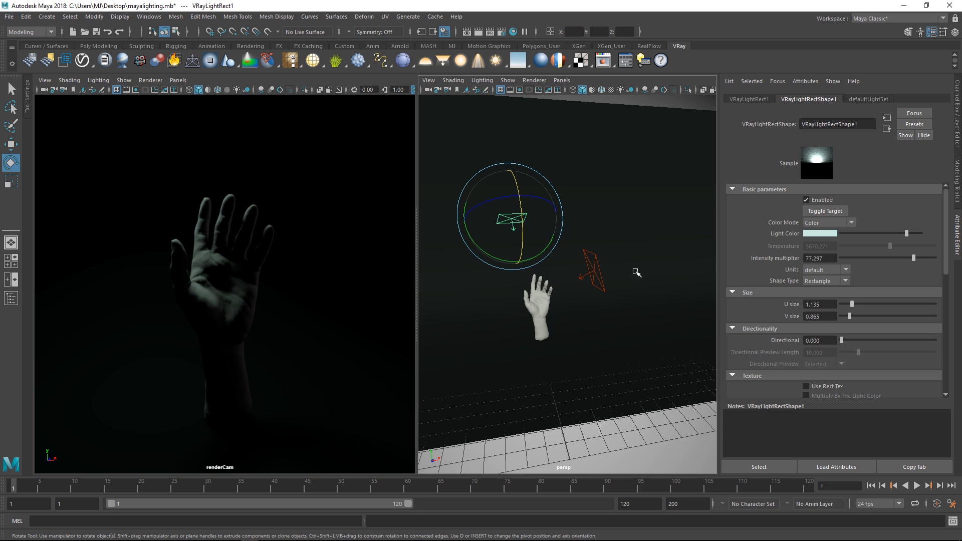
- Shift the hue of the overhead rectangle light to a slightly bluer pale cyan
click(823, 234)
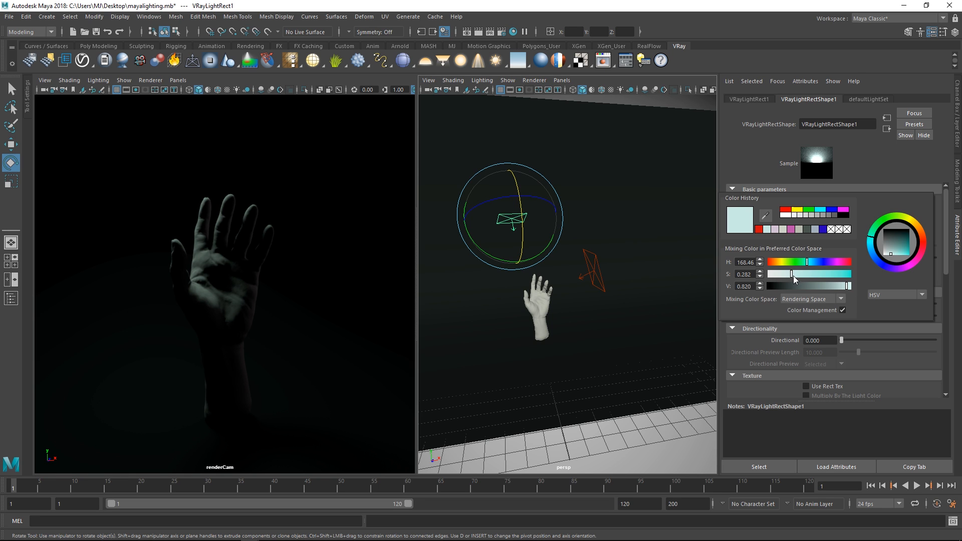
drag(807, 262, 807, 262)
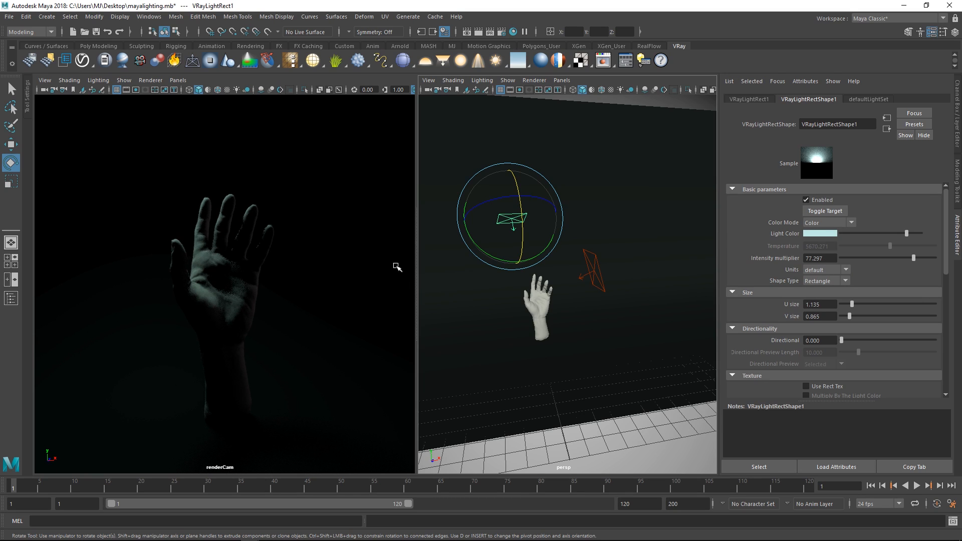
- Move the overhead light sideways along X and tilt it so that it aims toward the hand
key(w)
drag(556, 217, 541, 219)
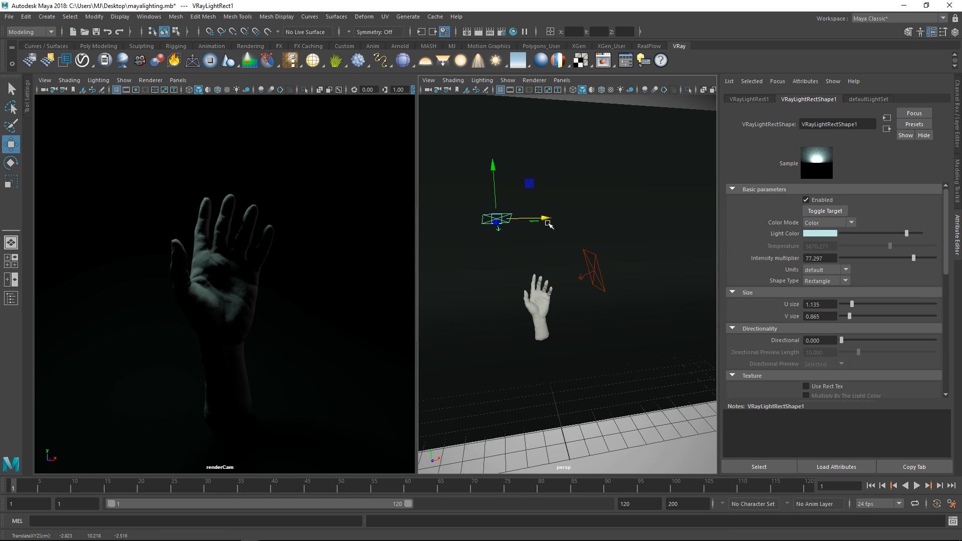
key(e)
drag(455, 240, 490, 240)
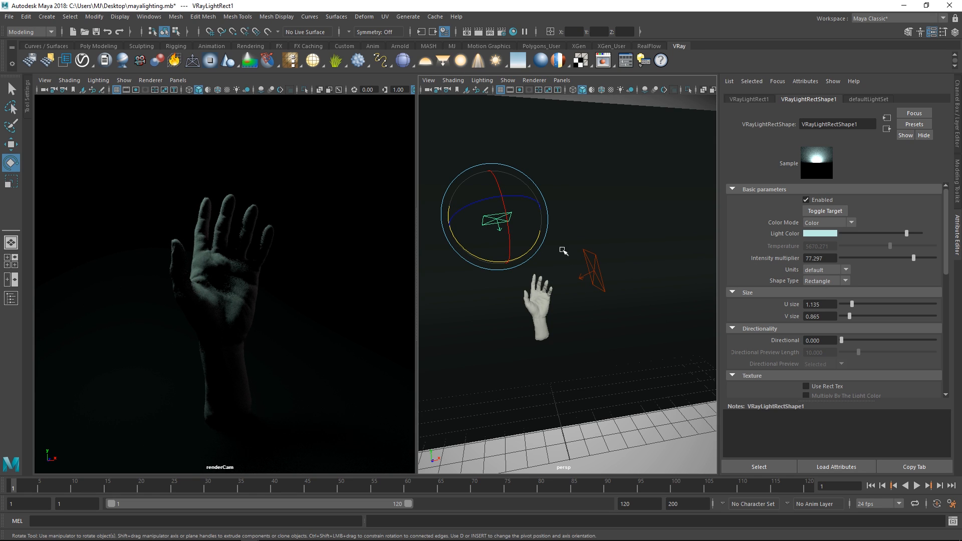
- Enlarge the overhead light by setting its V size to 2.162
alt+drag(559, 256, 649, 273)
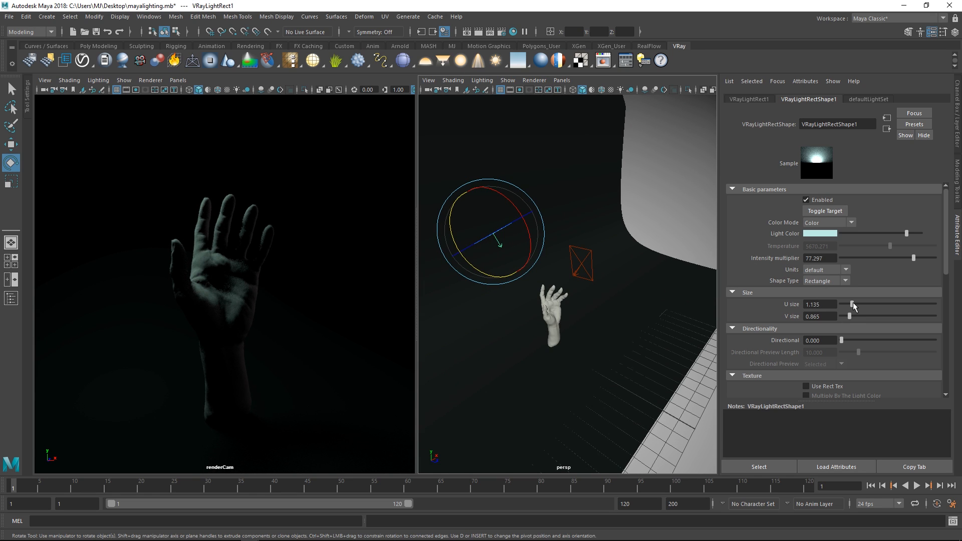
drag(857, 315, 861, 315)
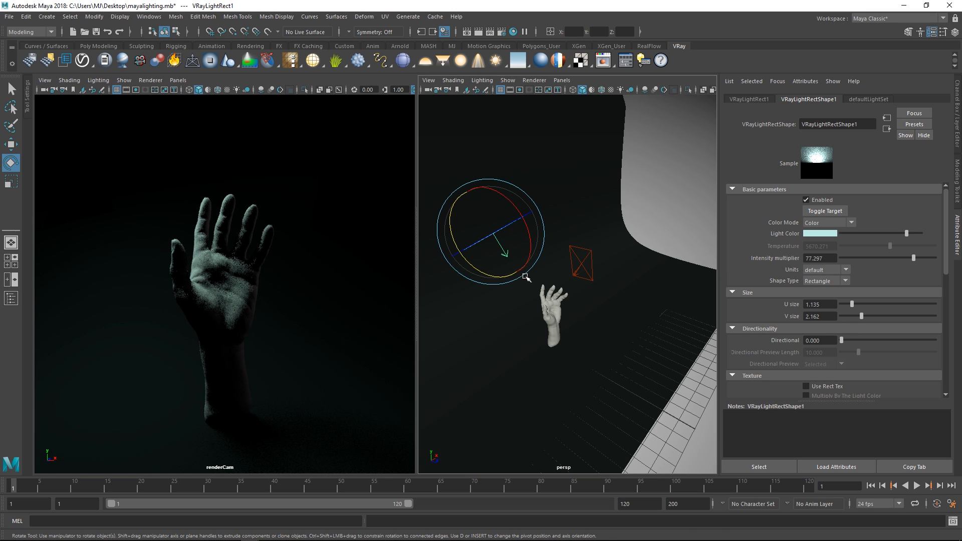
key(w)
alt+drag(526, 277, 542, 242)
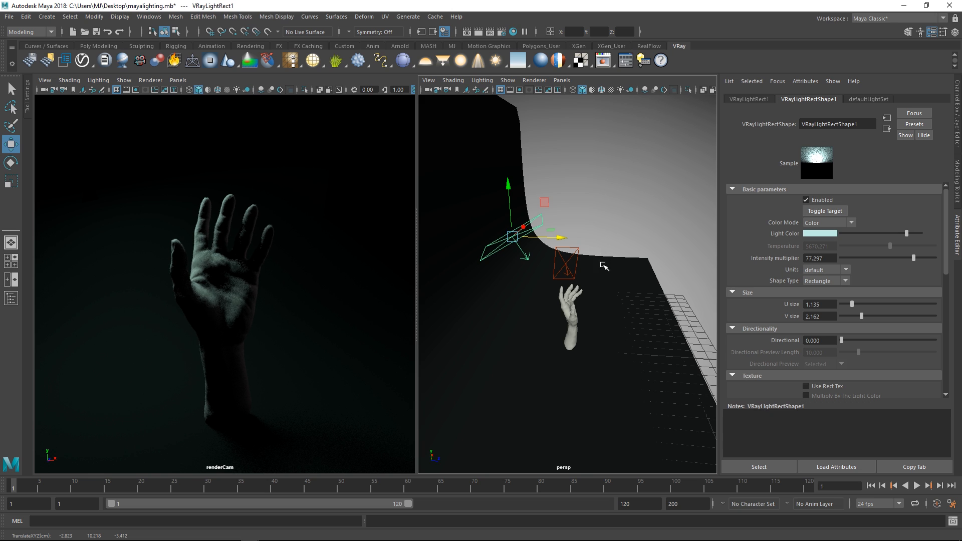
- Set the intensity multiplier of the pink side light to 2.703
alt+drag(604, 266, 568, 258)
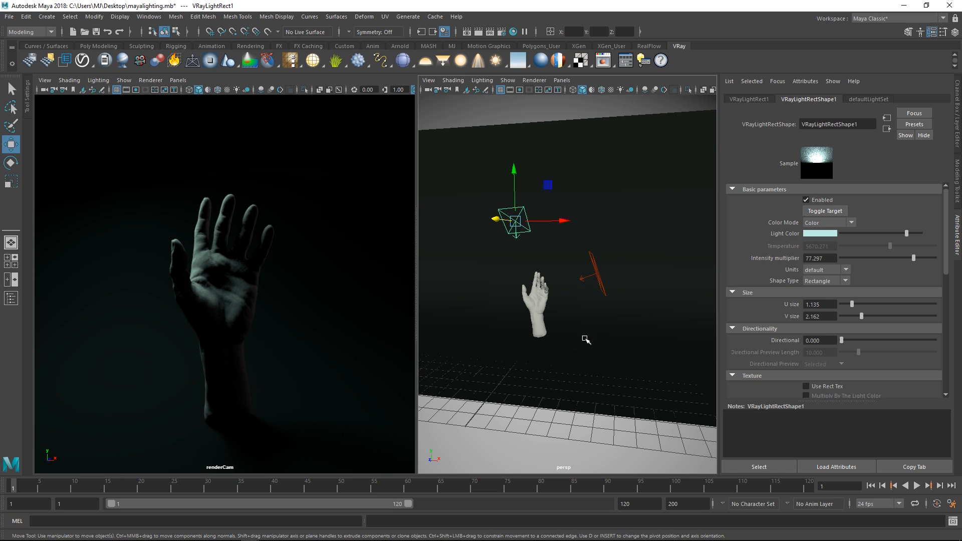
alt+drag(583, 290, 597, 296)
click(605, 276)
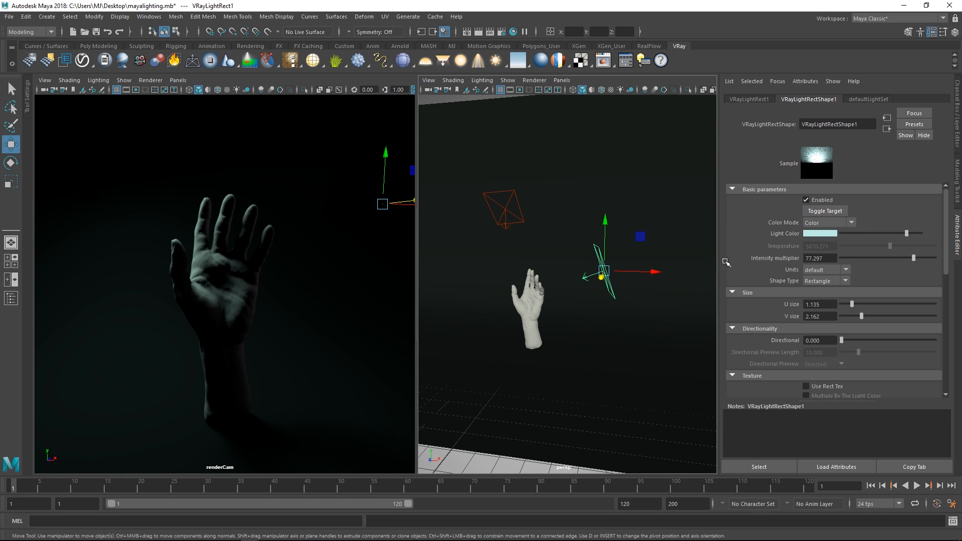
drag(843, 256, 844, 256)
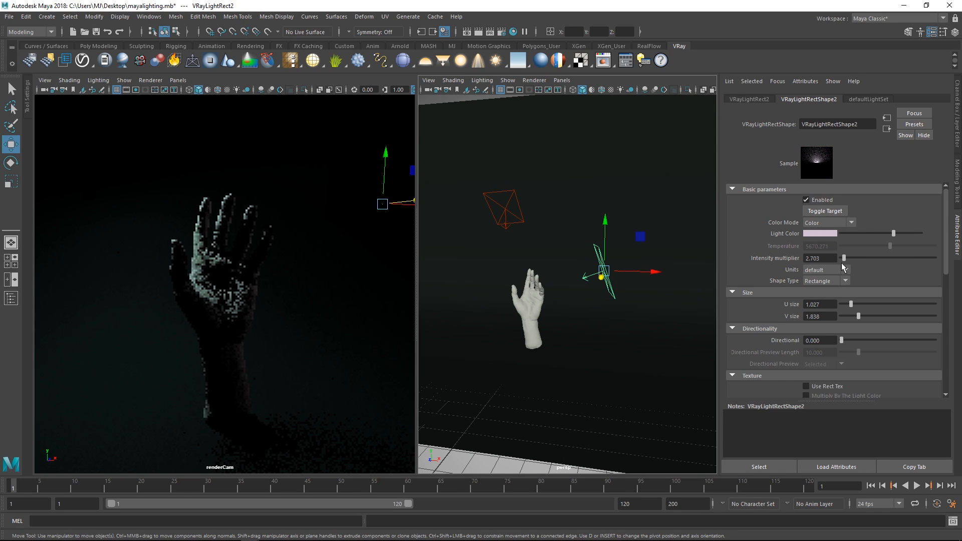
click(824, 234)
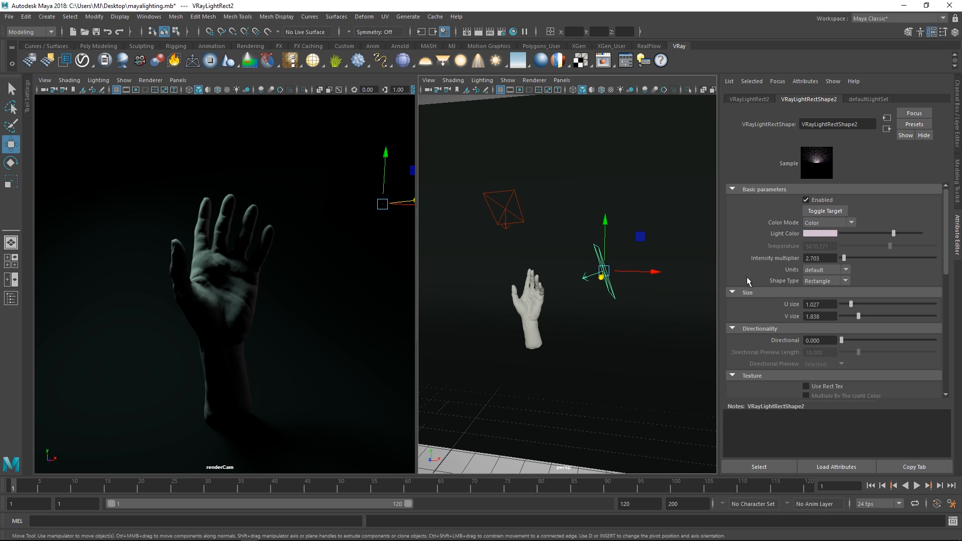
- Raise the reflection color of the curved backdrop's VRayMtl3 material to light gray
click(572, 353)
click(823, 100)
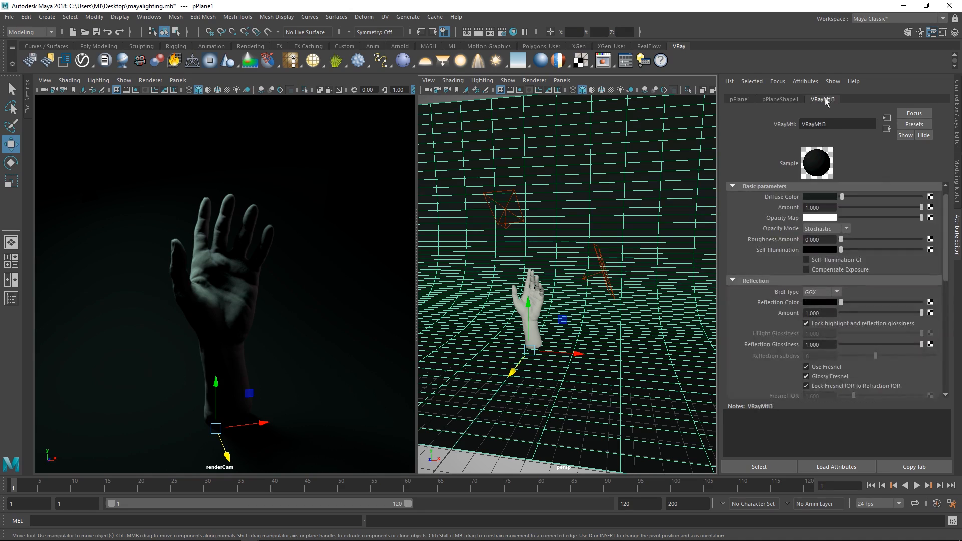
drag(846, 301, 879, 301)
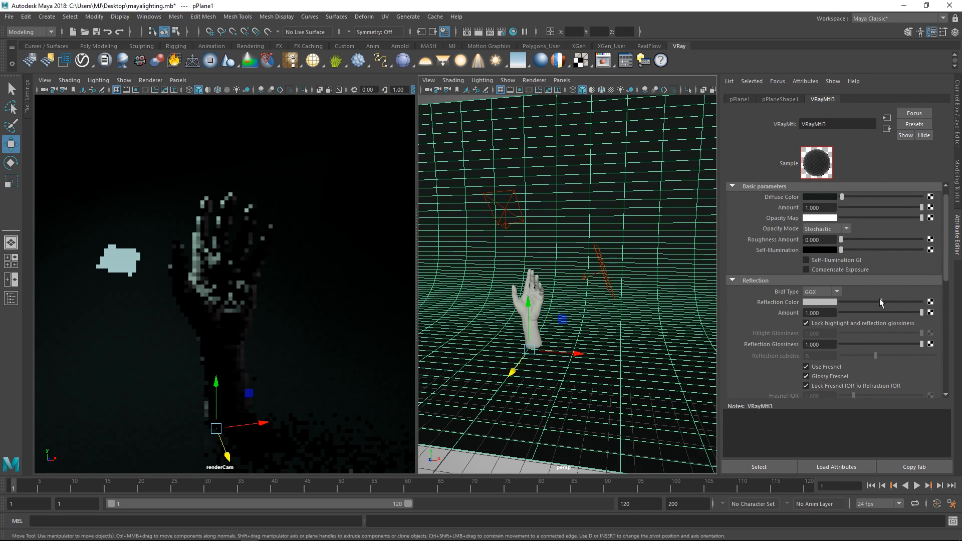
- Disable Affect Specular and Affect Reflections on the overhead light
alt+drag(592, 217, 615, 291)
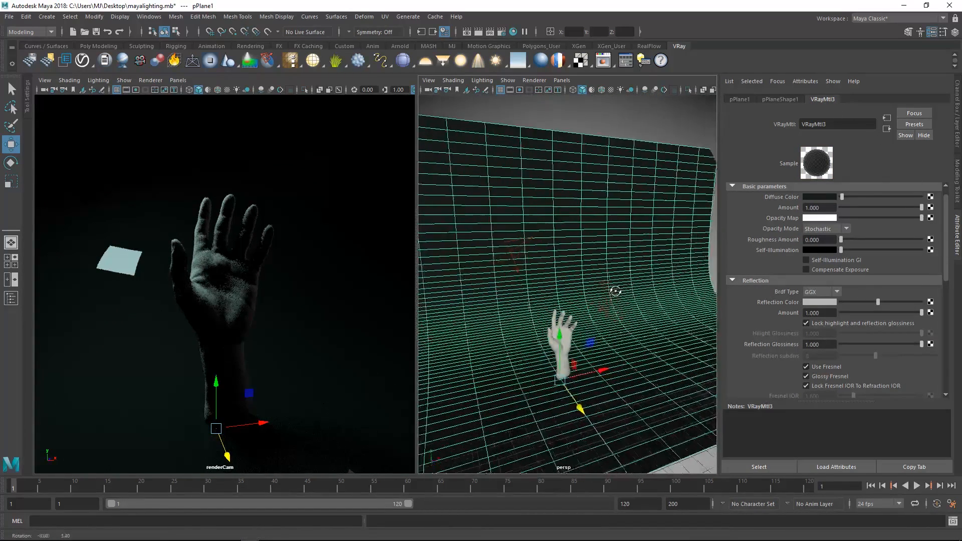
click(510, 251)
drag(942, 275, 934, 336)
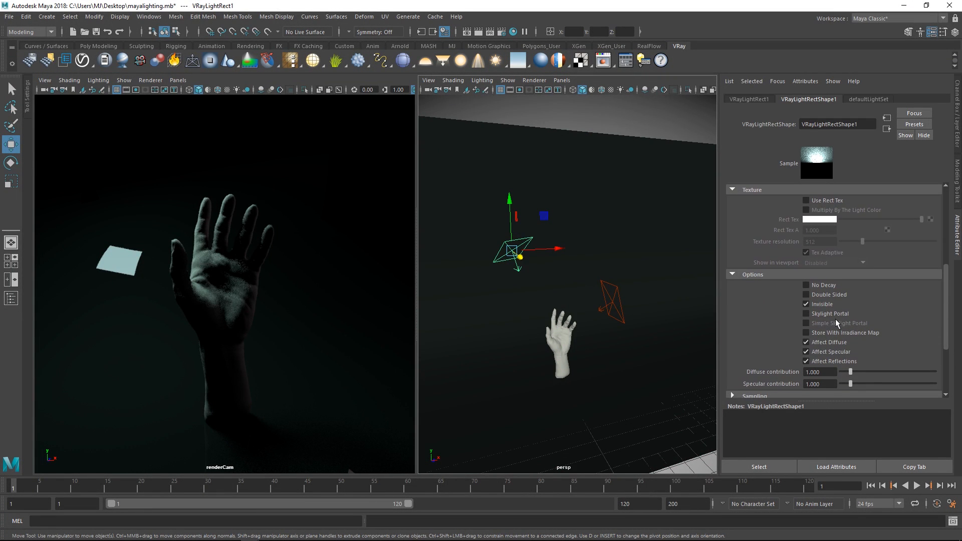
click(834, 353)
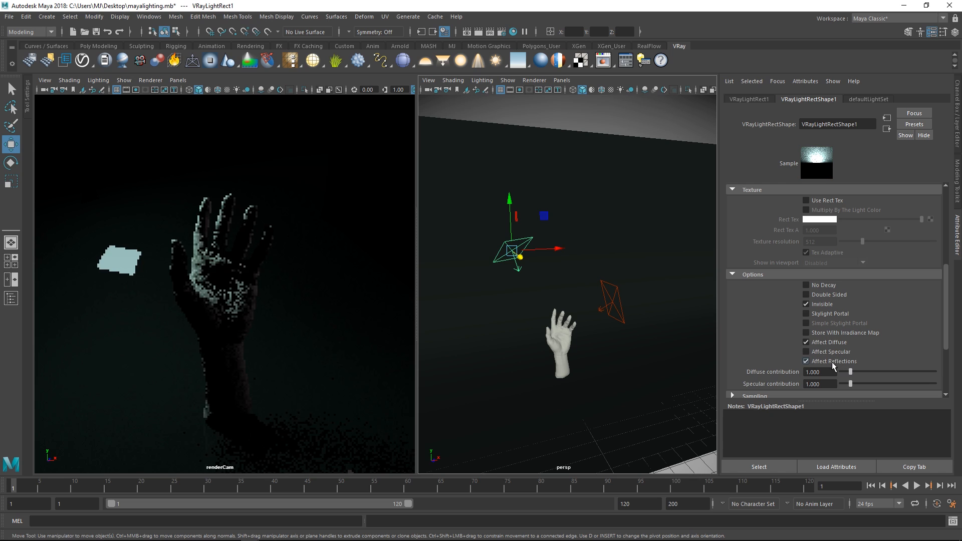
click(833, 361)
- Re-enable Affect Reflections on the overhead light to compare the render, and disable it again
scroll(641, 300, up, 4)
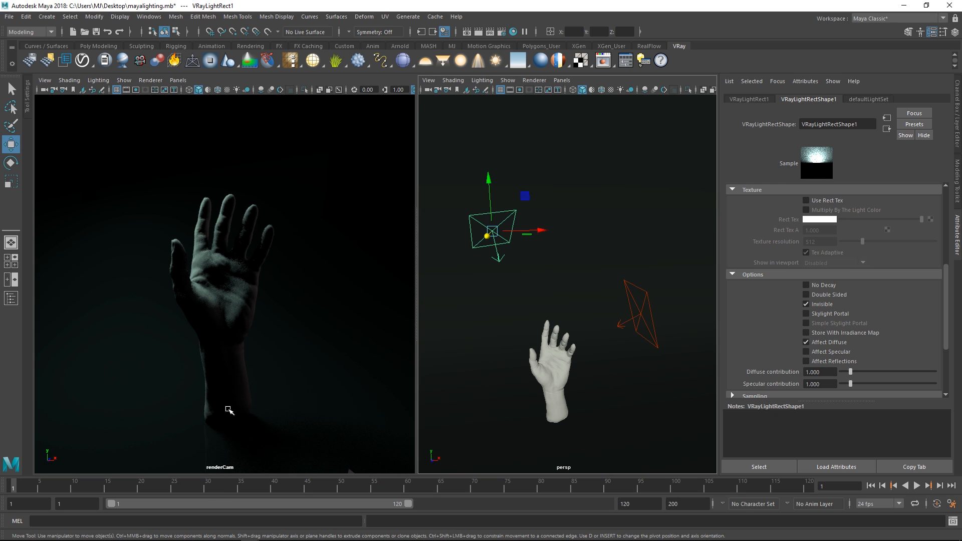
click(816, 362)
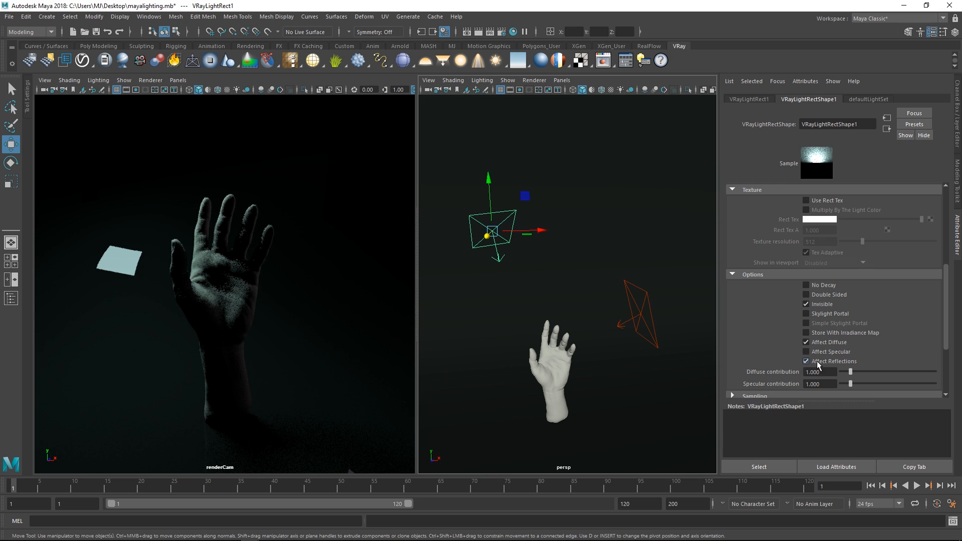
click(817, 365)
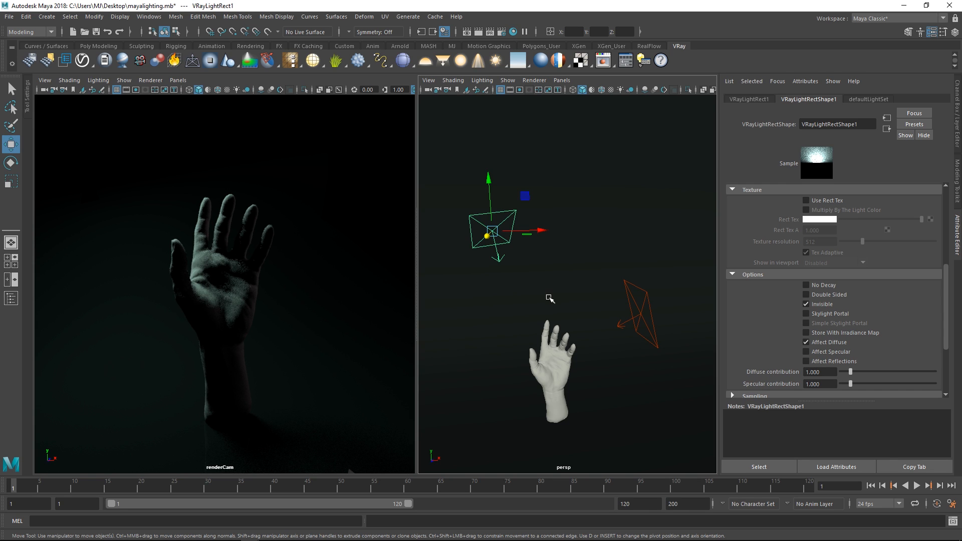
- Set the backdrop material's reflection glossiness to 0.434 and lighten its reflection color
click(507, 332)
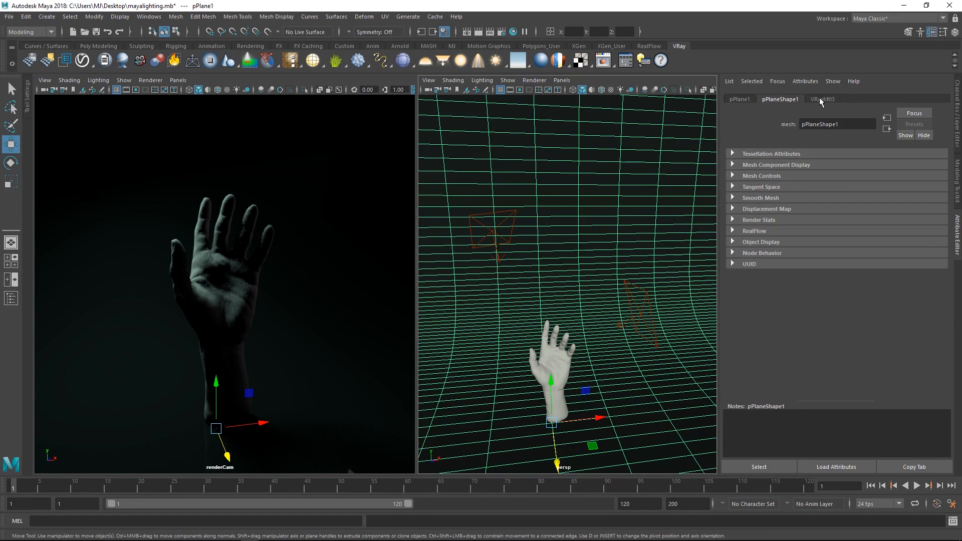
click(821, 100)
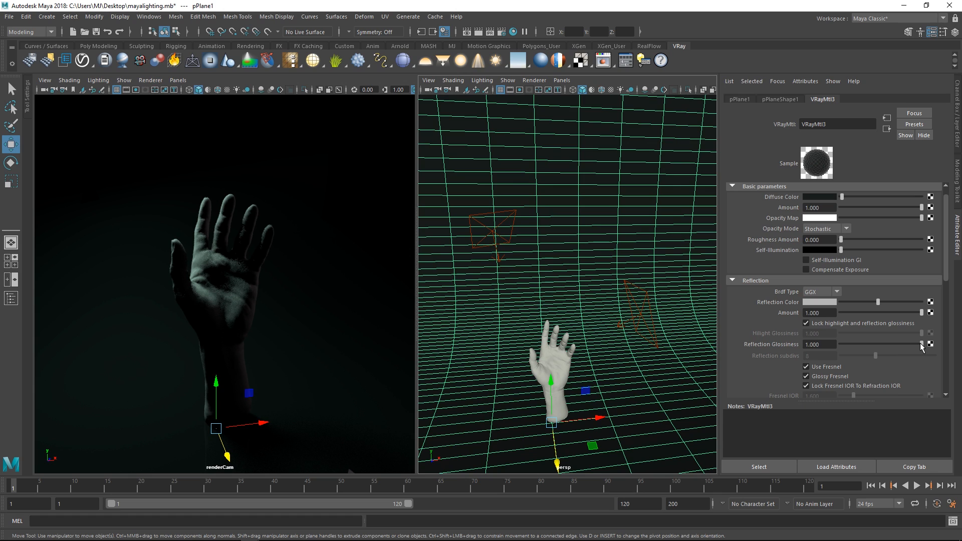
drag(921, 345, 905, 345)
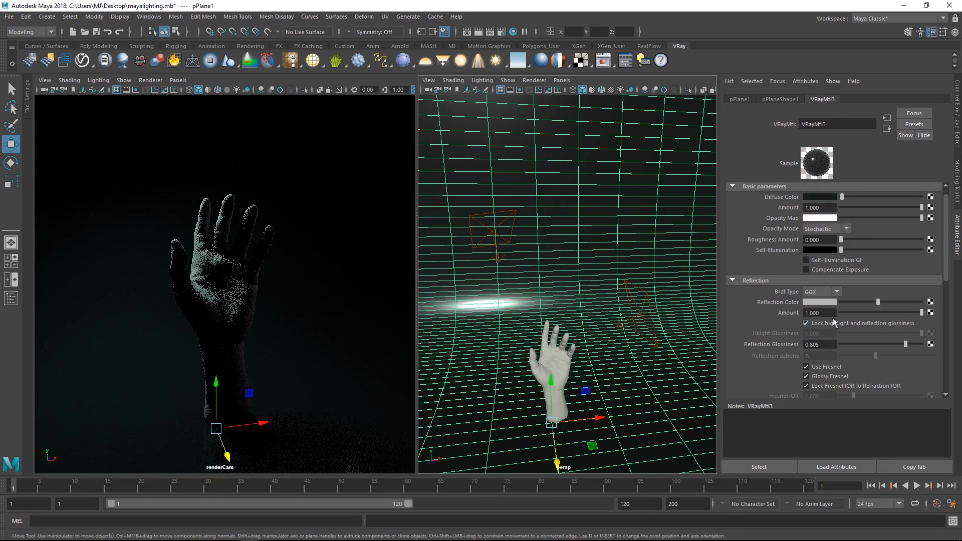
drag(906, 344, 875, 345)
drag(878, 302, 895, 301)
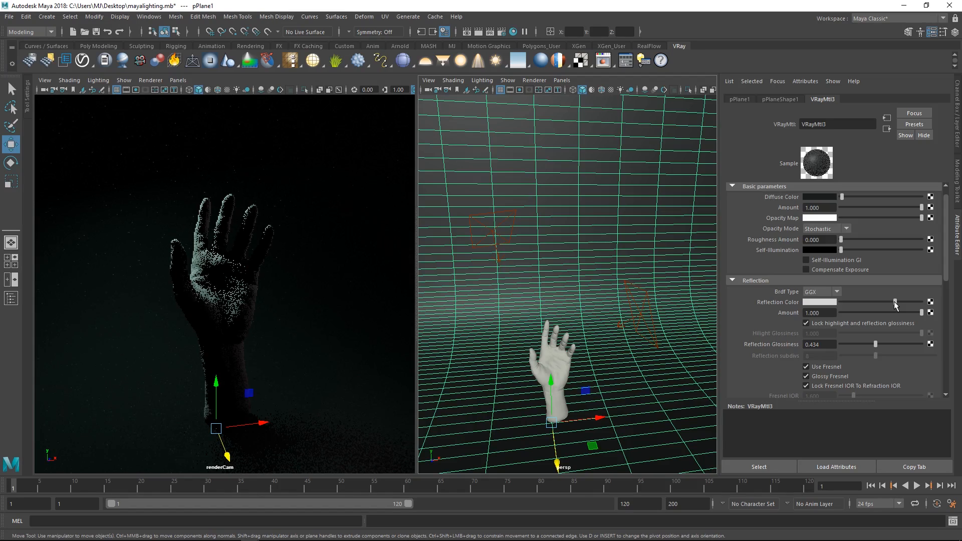
- Try the backdrop material with Use Fresnel disabled, and undo that change
key(q)
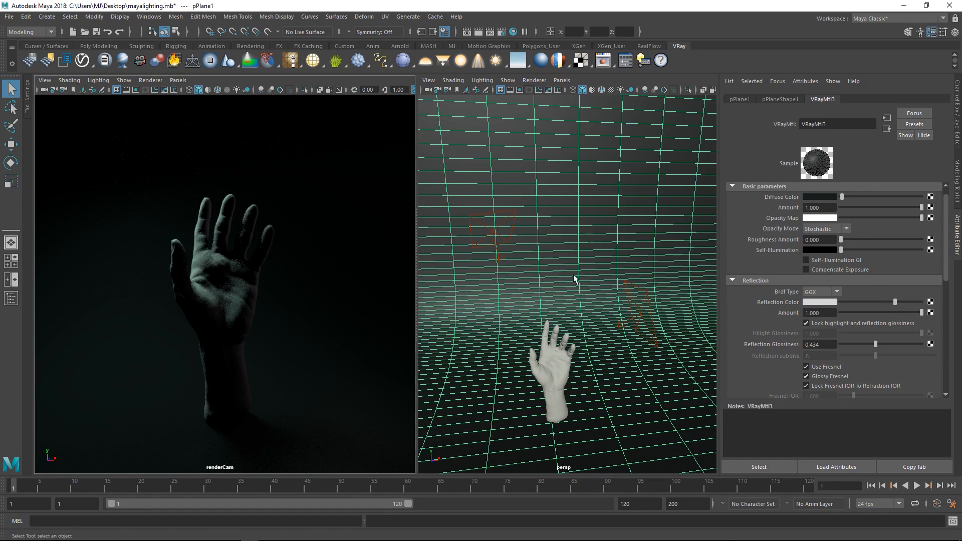
alt+drag(574, 278, 580, 264)
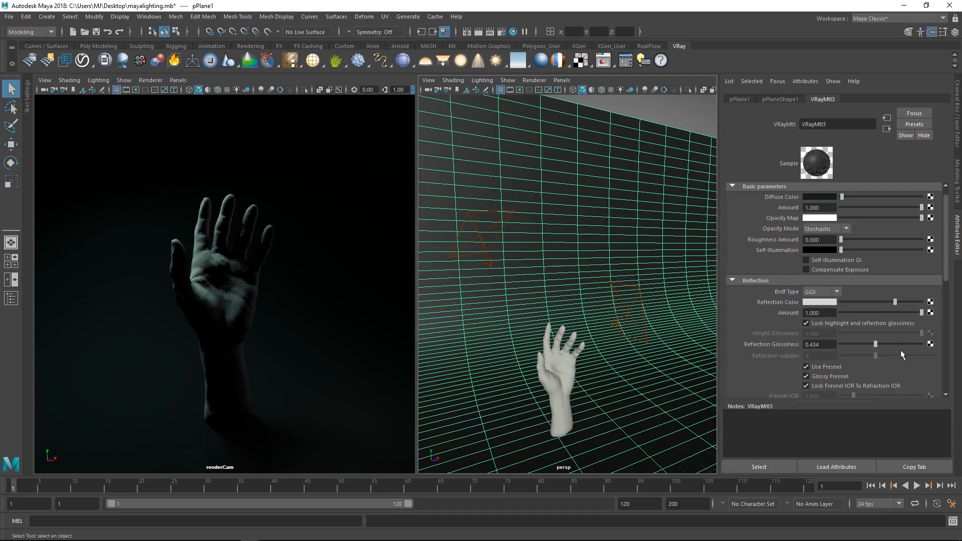
click(828, 368)
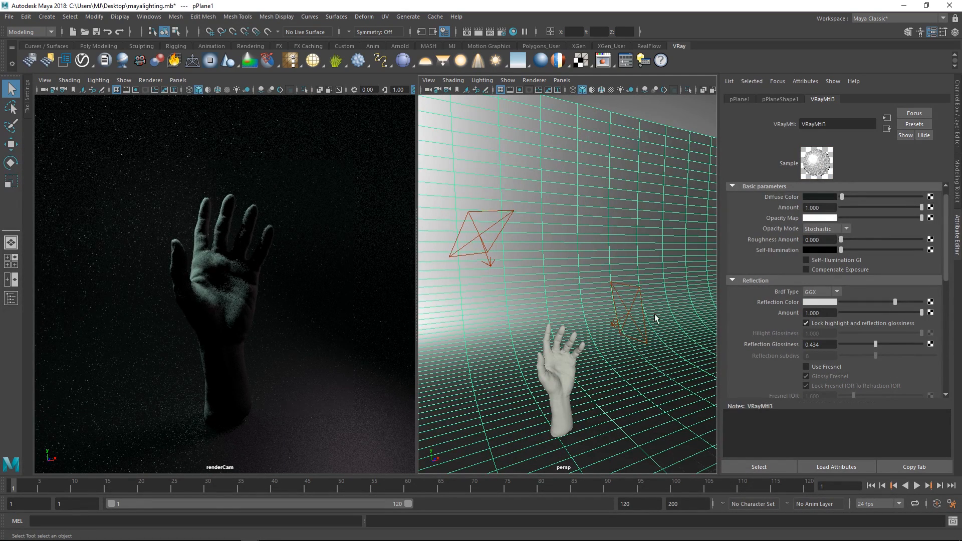
key(ctrl+z)
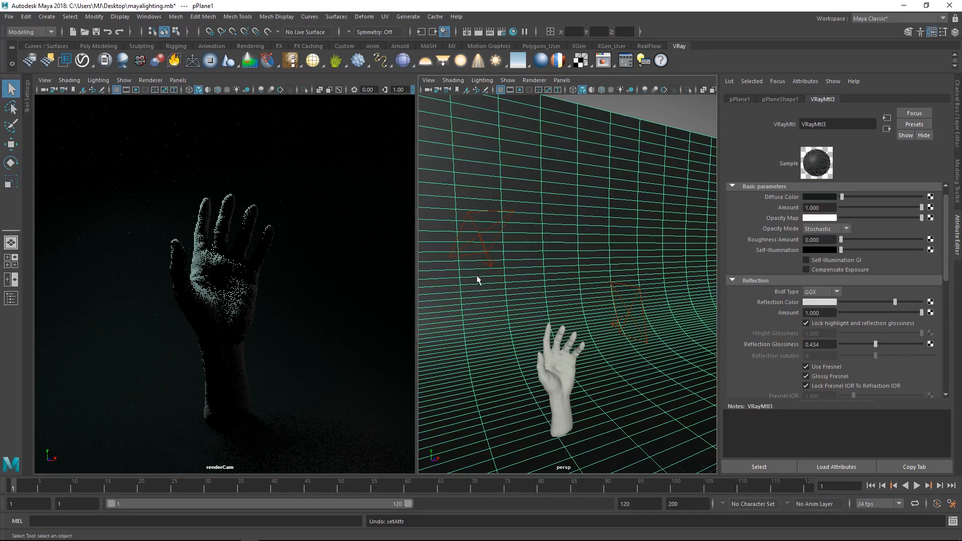
- Set the backdrop material's reflection color to nearly white and its reflection glossiness to 0.604
drag(900, 299, 917, 302)
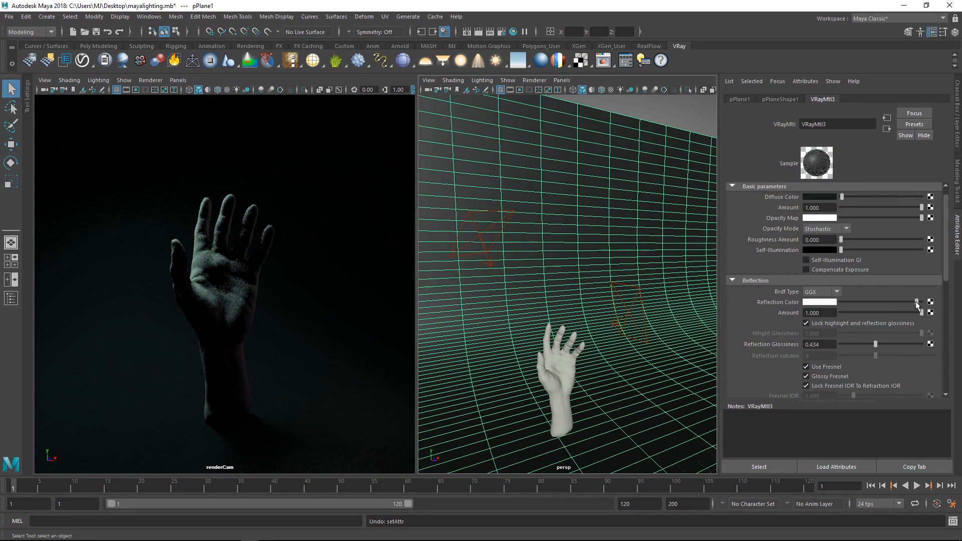
mouse_move(872, 344)
mouse_down()
mouse_move(861, 342)
mouse_move(911, 334)
mouse_move(882, 343)
mouse_up()
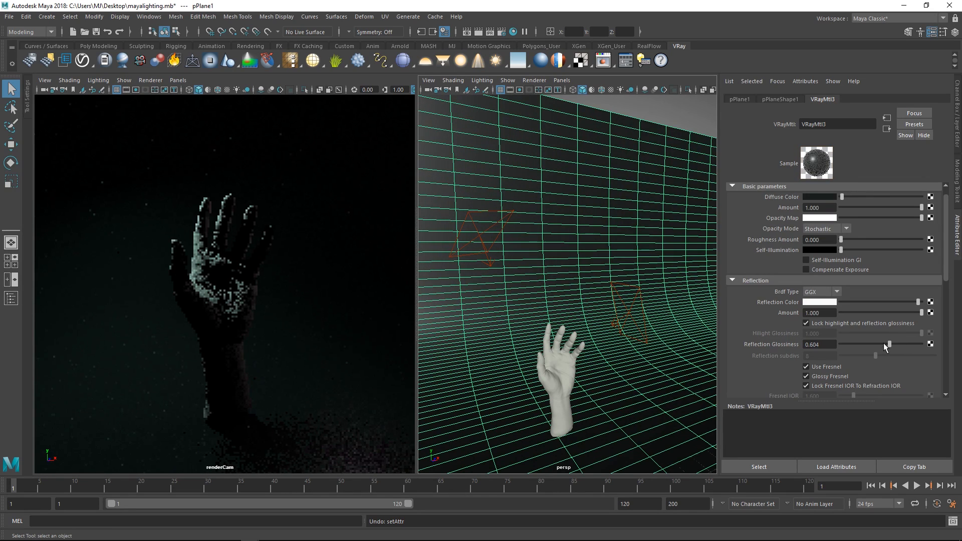
- Disable Affect Specular on the side light
click(629, 316)
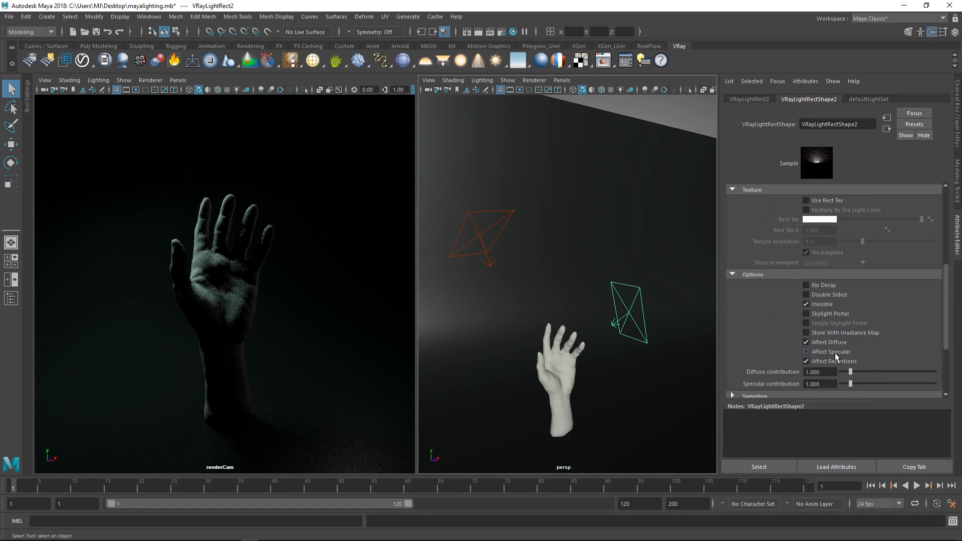
click(833, 353)
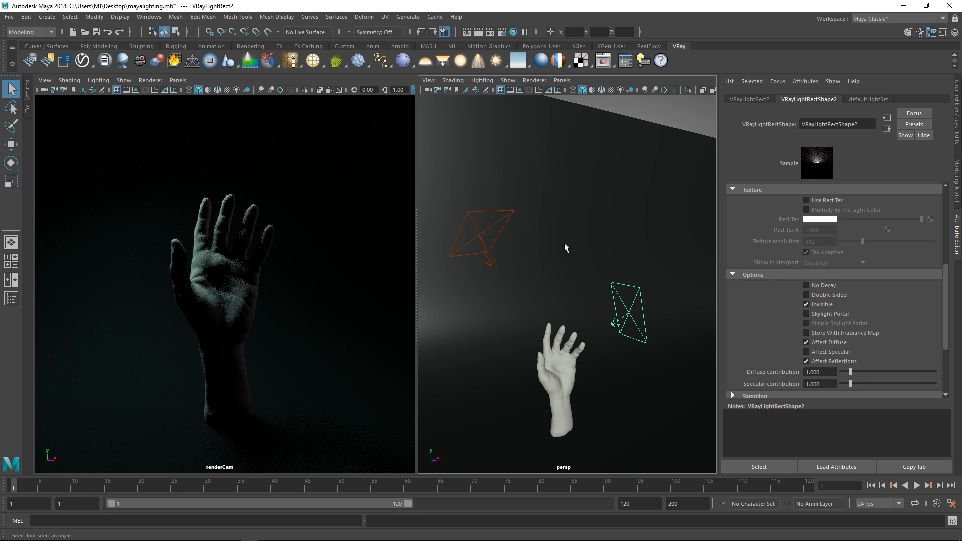
- Set the overhead light's intensity multiplier to 93.514
click(471, 240)
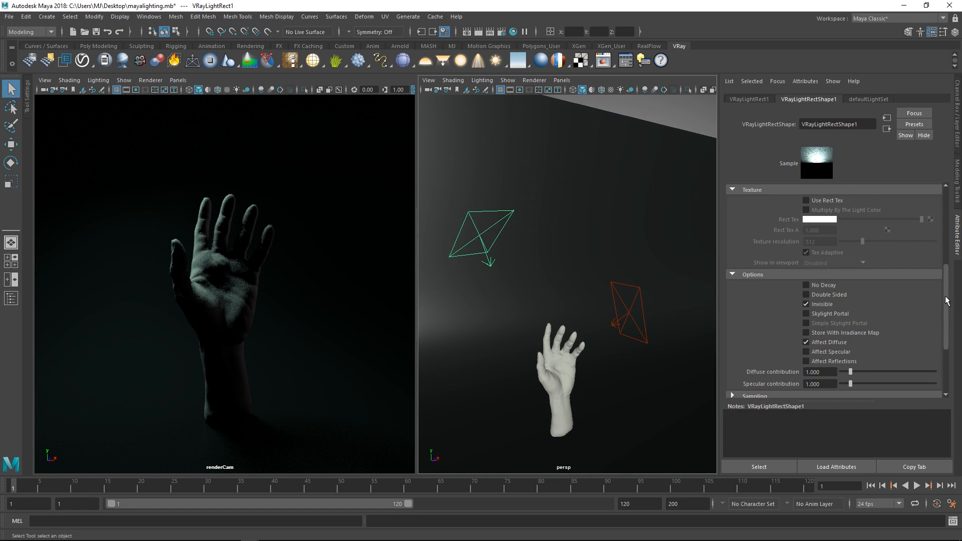
drag(946, 300, 928, 258)
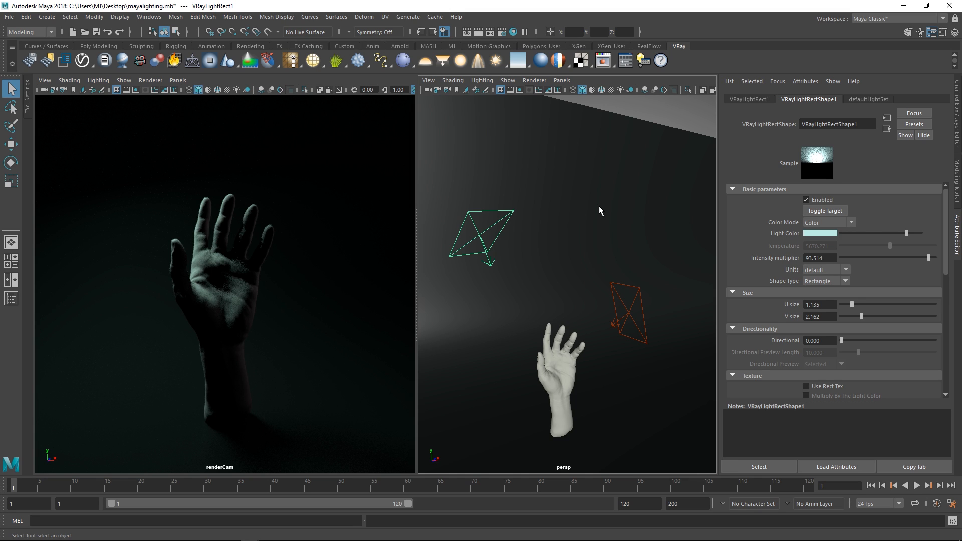
alt+drag(531, 249, 554, 402)
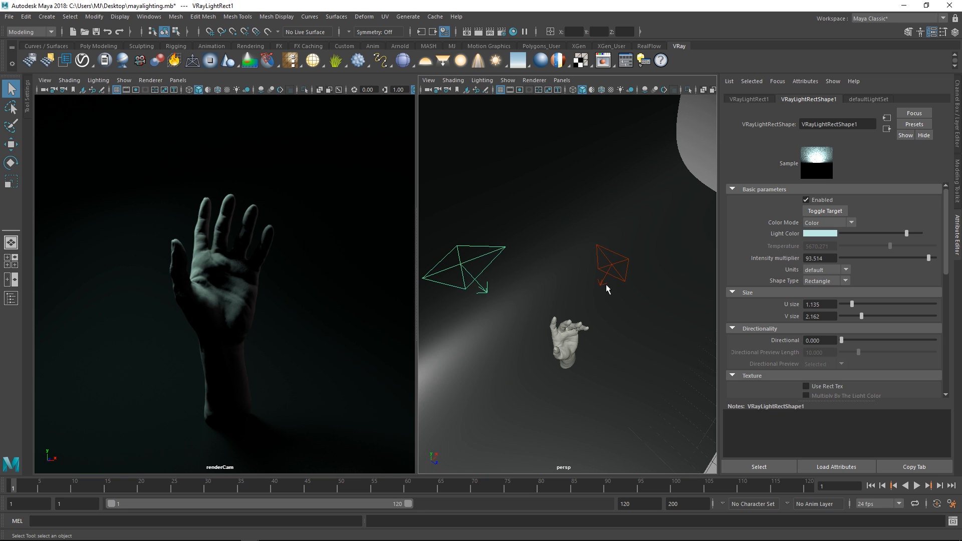
mouse_move(606, 284)
alt+mouse_down()
mouse_move(611, 307)
mouse_move(584, 290)
mouse_move(606, 275)
alt+mouse_up()
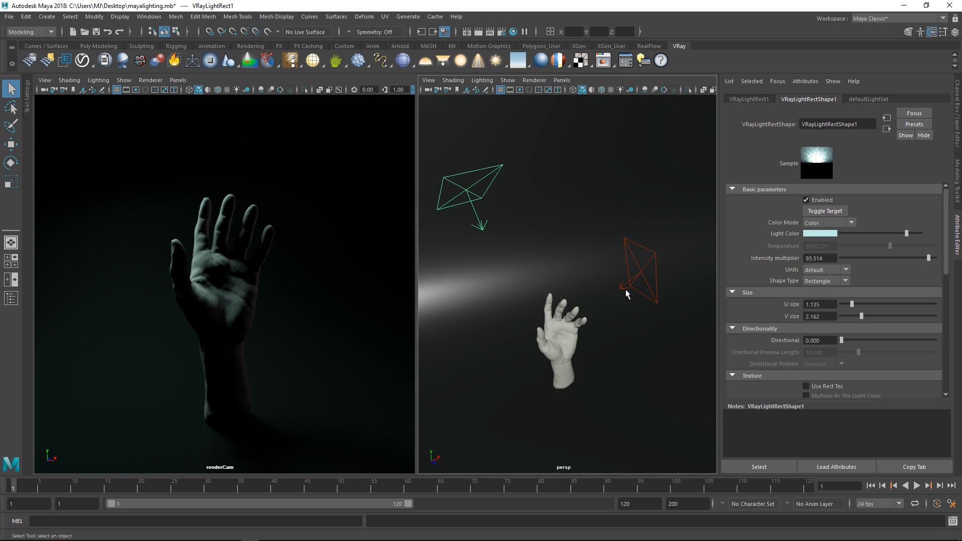
- Tint the side rectangle light a soft pink with hue 330 and saturation 0.276
click(636, 274)
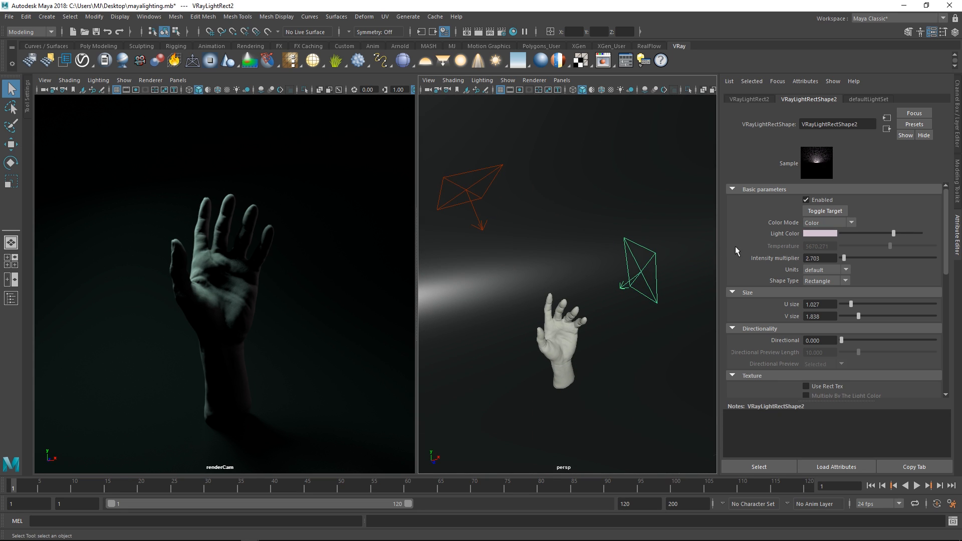
click(815, 233)
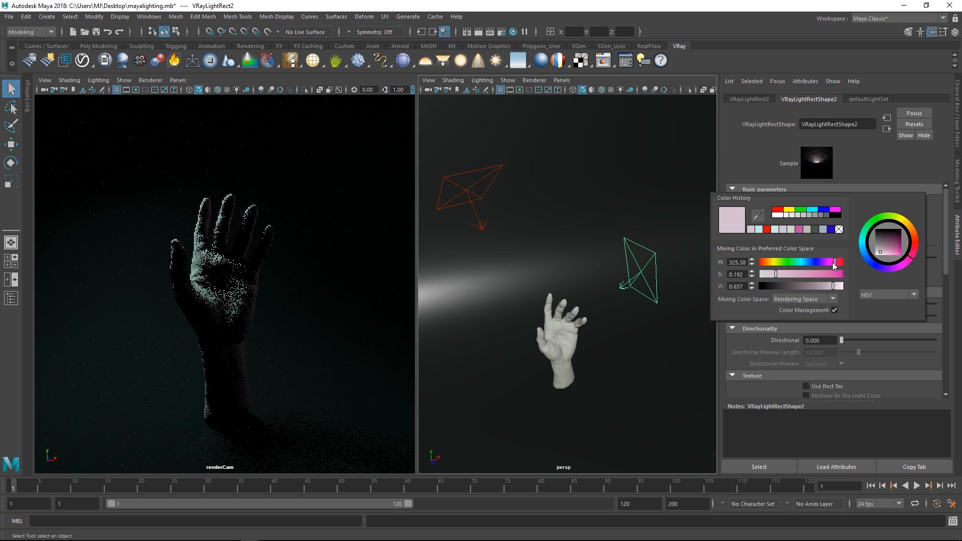
drag(831, 261, 834, 262)
click(828, 234)
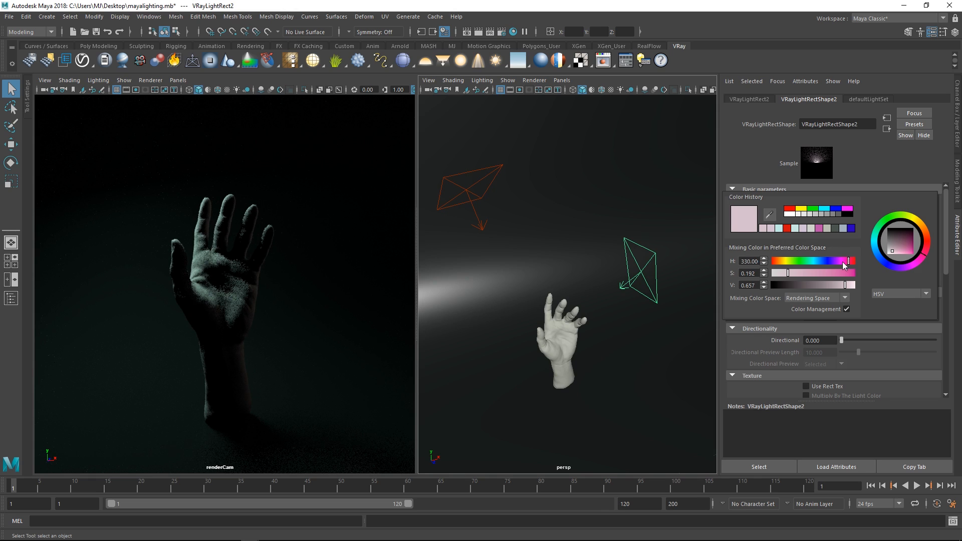
drag(790, 272, 796, 273)
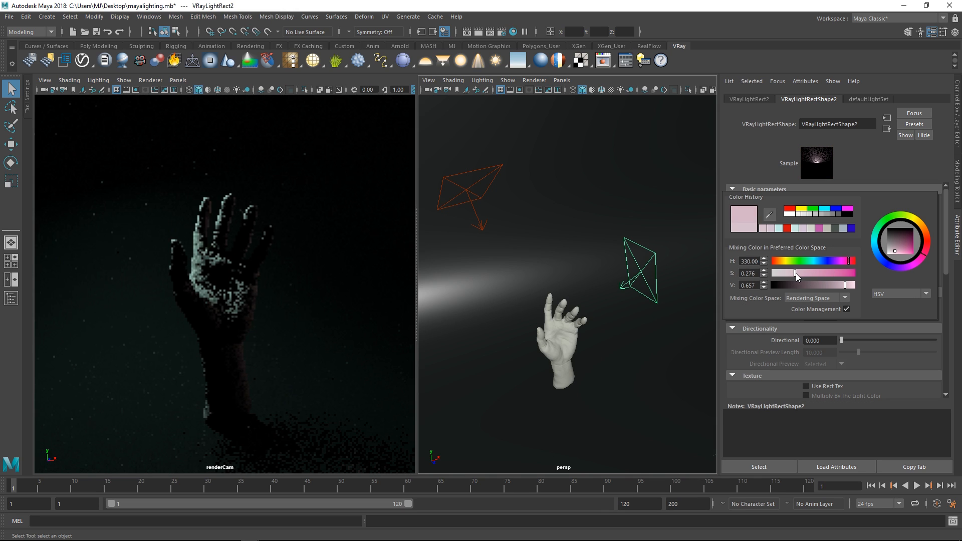
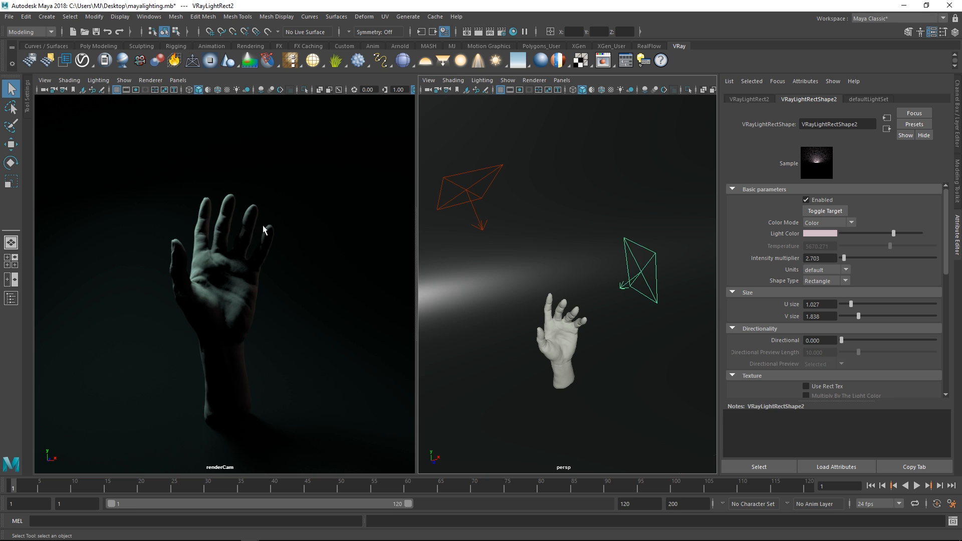
- Disable the side light briefly to judge its contribution to the hand, and enable it again
click(805, 200)
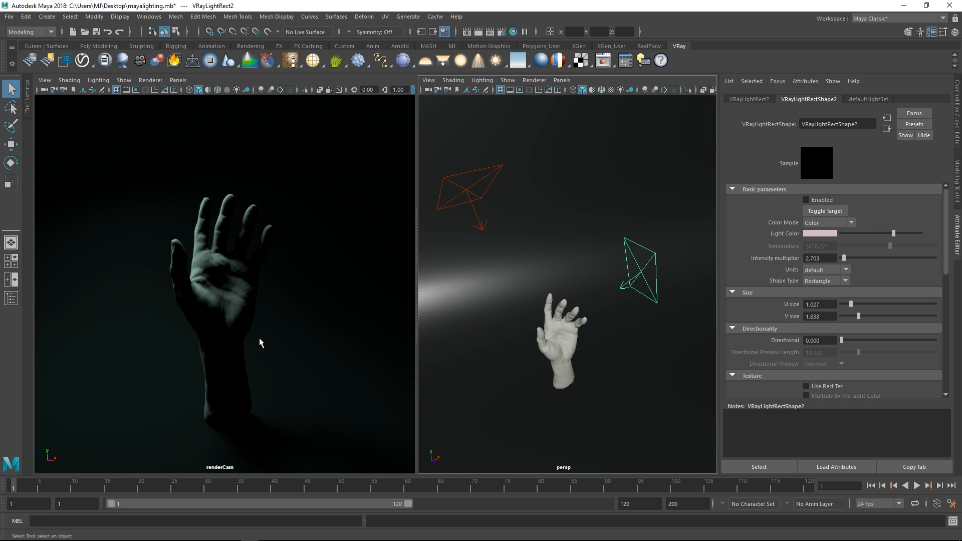
click(806, 200)
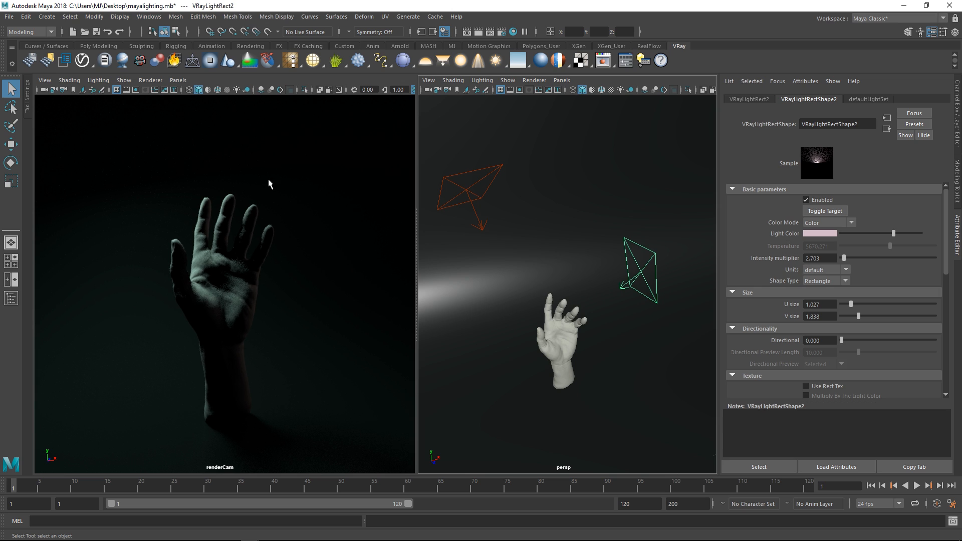
- Check the common render settings, render the hand at 960 x 540, and save the result to the frame buffer history
click(502, 31)
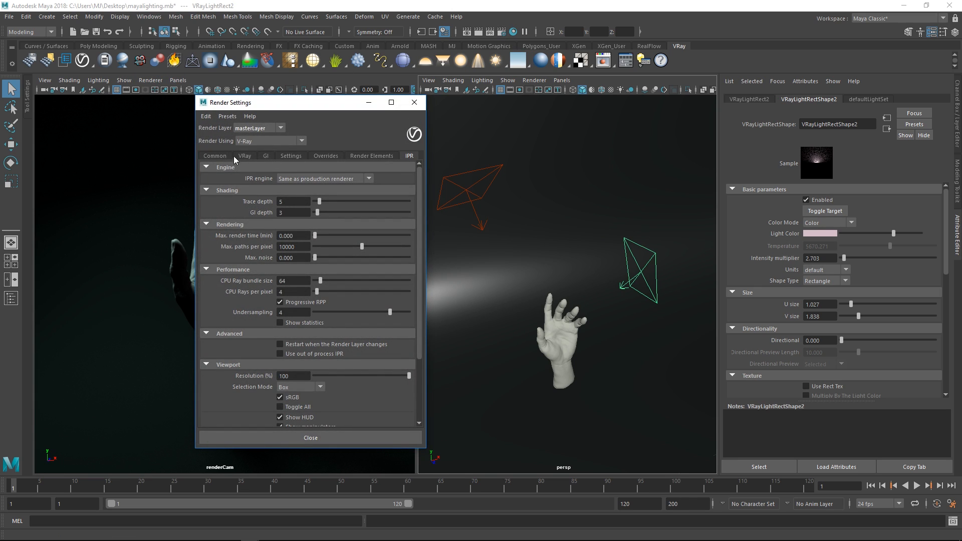
click(216, 156)
scroll(401, 281, down, 5)
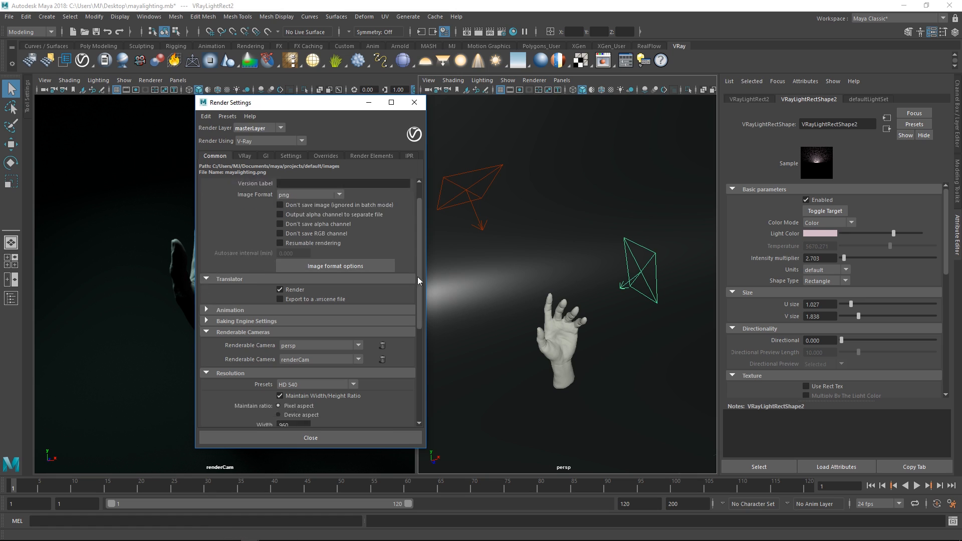
click(372, 382)
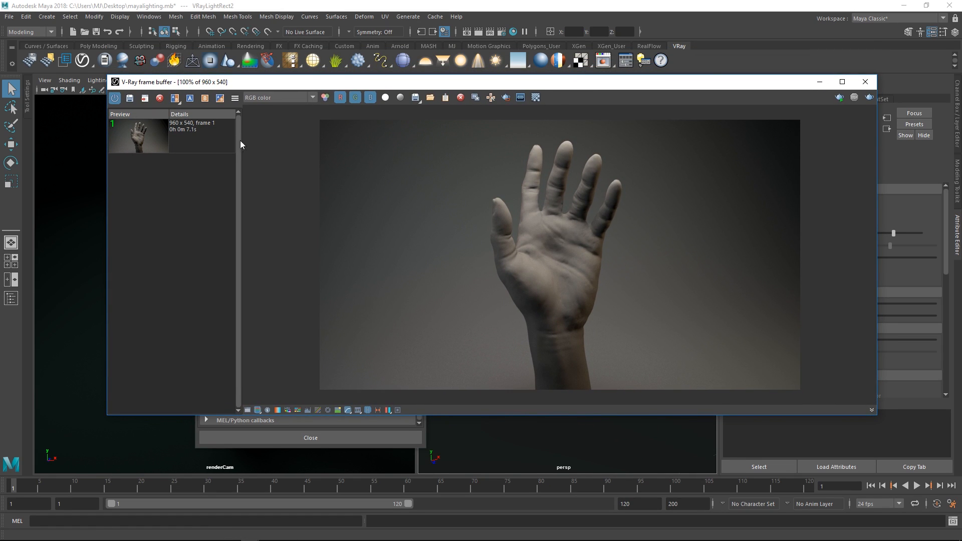
click(869, 98)
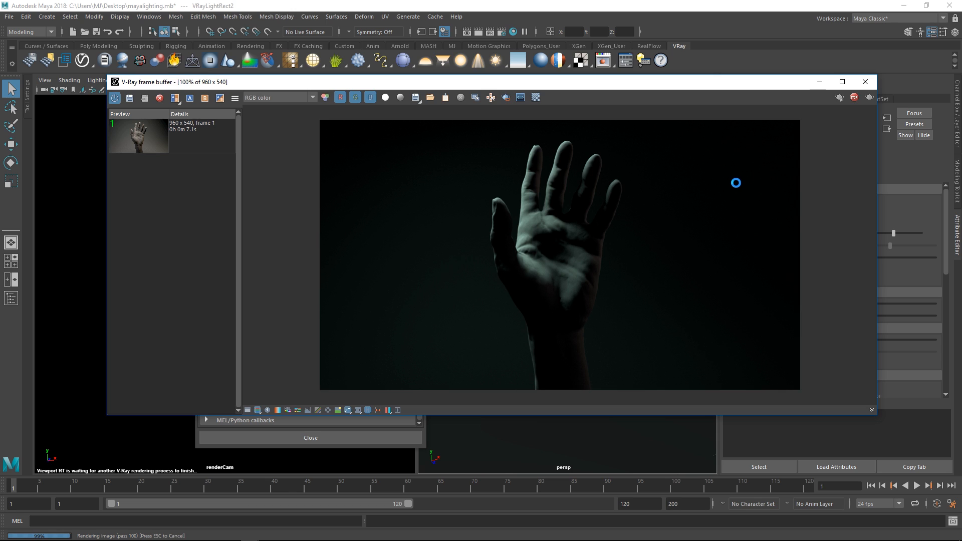
click(129, 99)
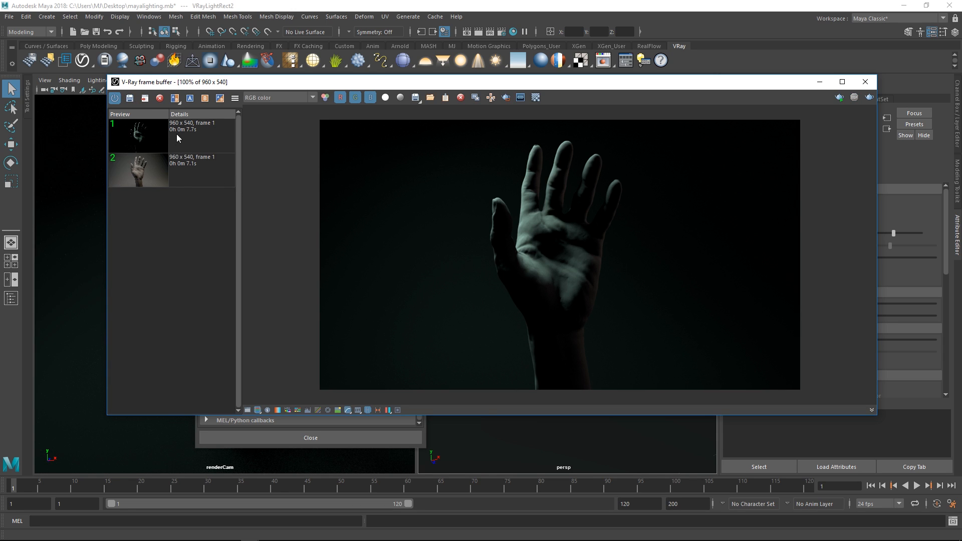
- Alternate between the earlier bright render and the new dark render in the frame buffer history
double_click(188, 167)
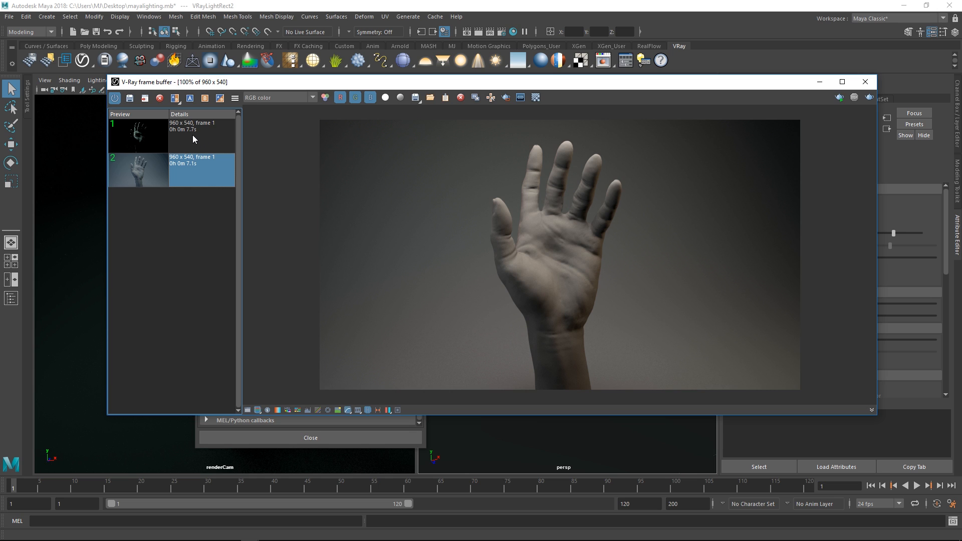
double_click(193, 135)
double_click(192, 164)
- Assign the dark render as A and the bright render as B, and sweep the comparison divider across the hand
click(194, 136)
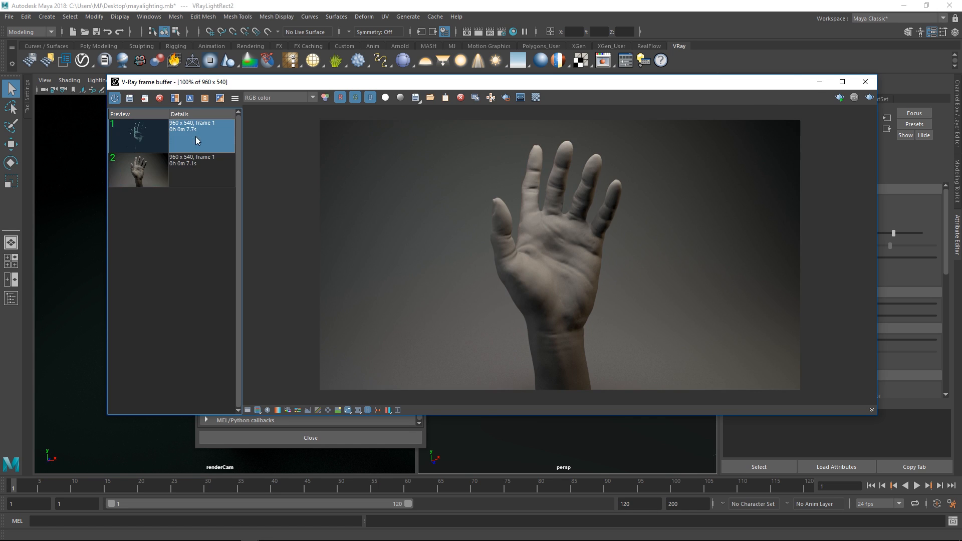
click(189, 97)
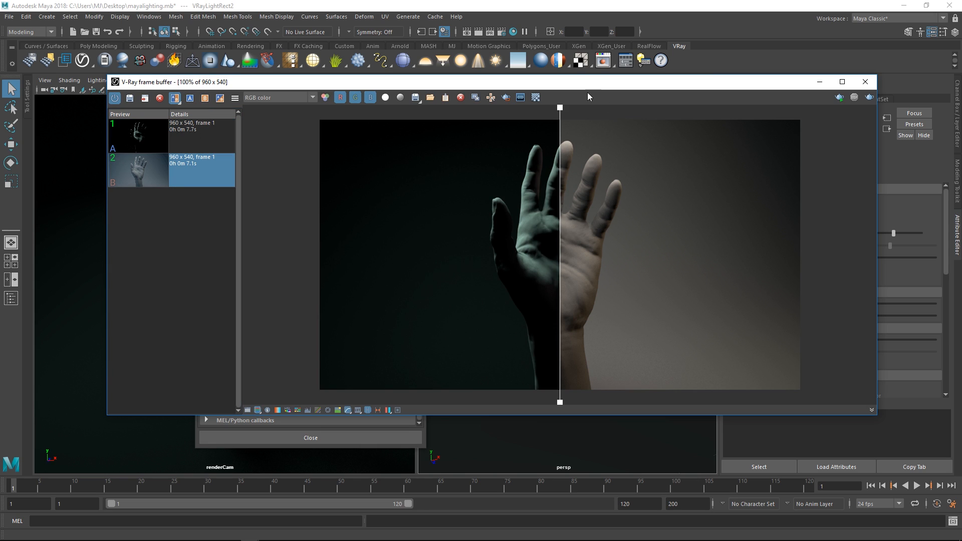
drag(559, 107, 803, 145)
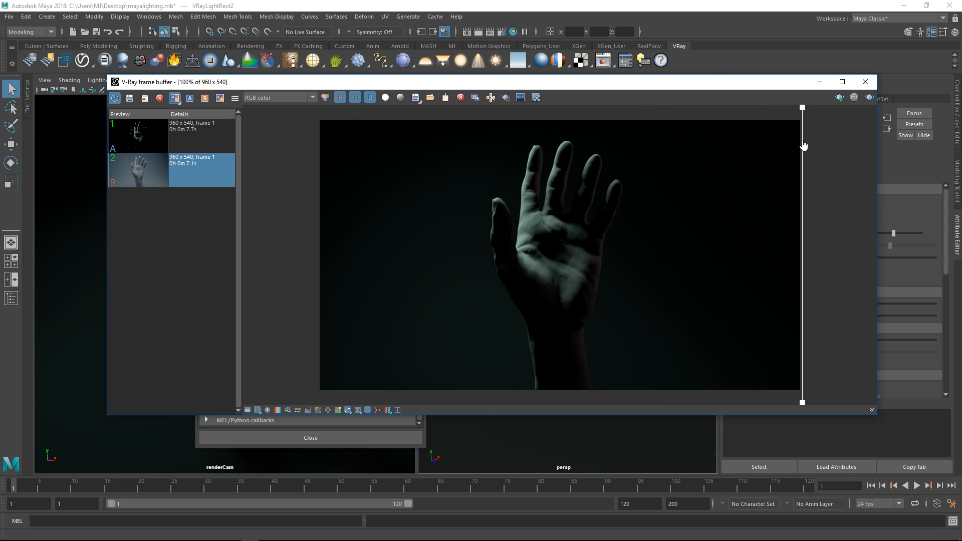
drag(803, 145, 565, 149)
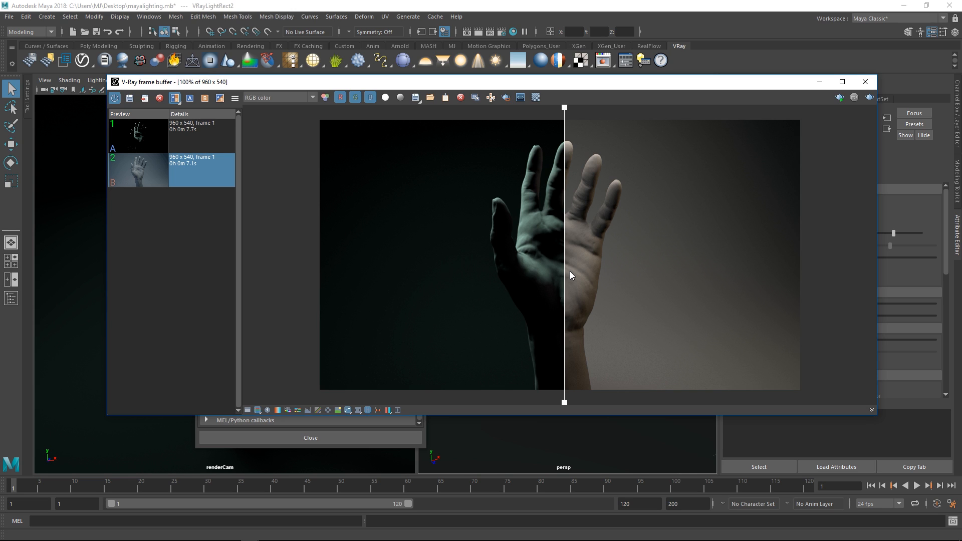
drag(566, 116, 710, 120)
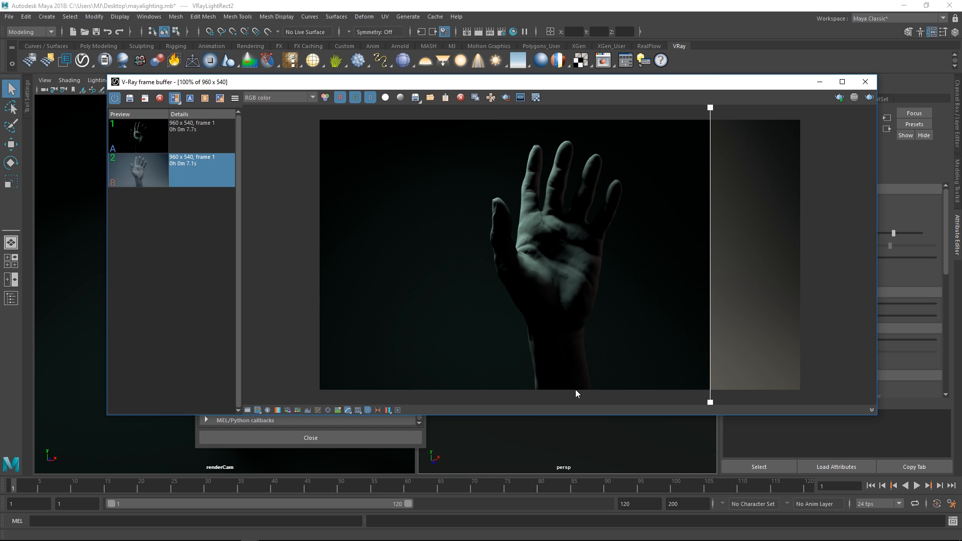
drag(694, 116, 416, 145)
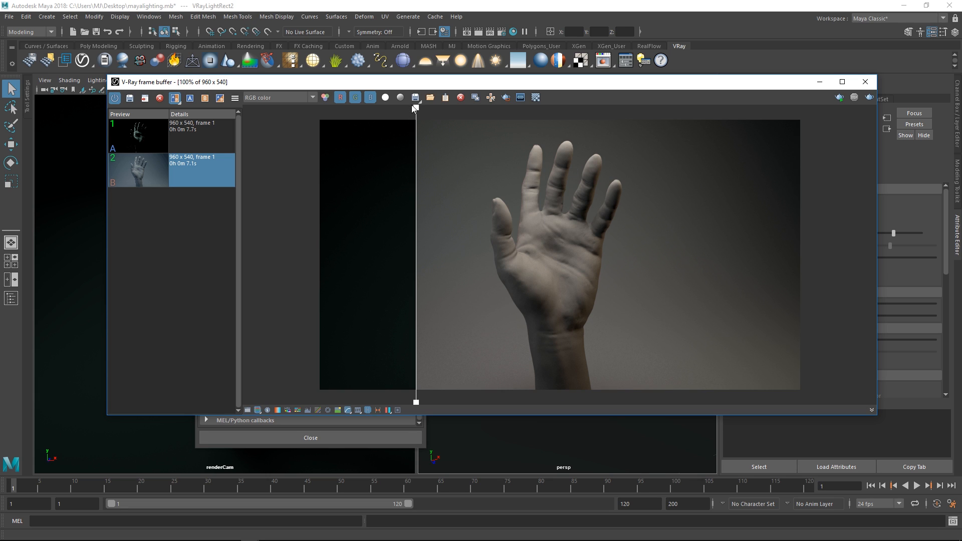
drag(414, 108, 382, 108)
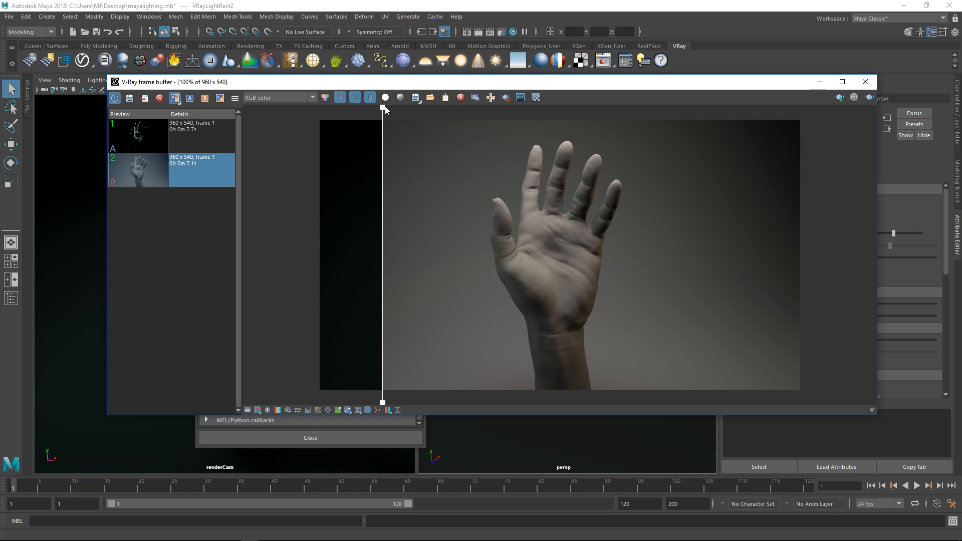
drag(383, 108, 451, 154)
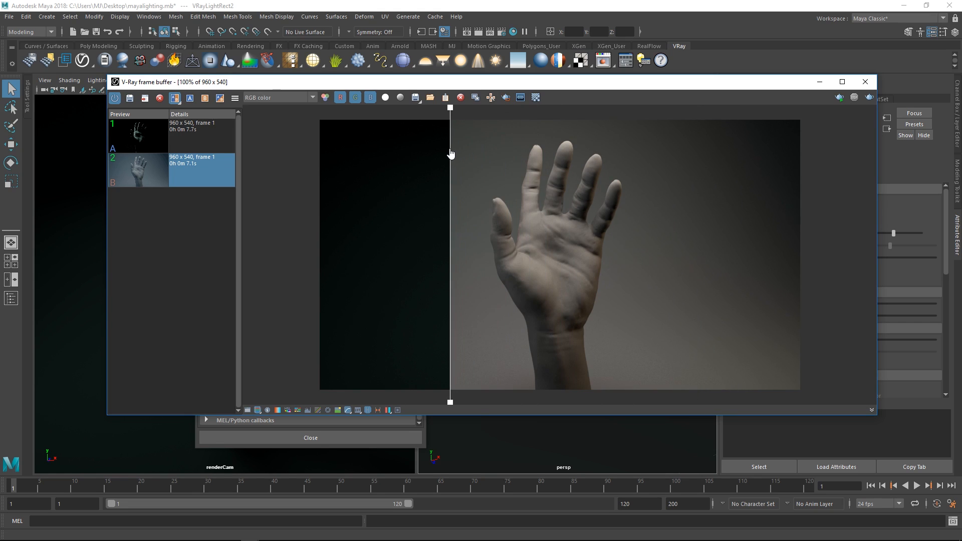
- Turn off the A/B comparison and load the two saved renders in turn to view each at full frame
click(176, 99)
click(189, 140)
double_click(190, 139)
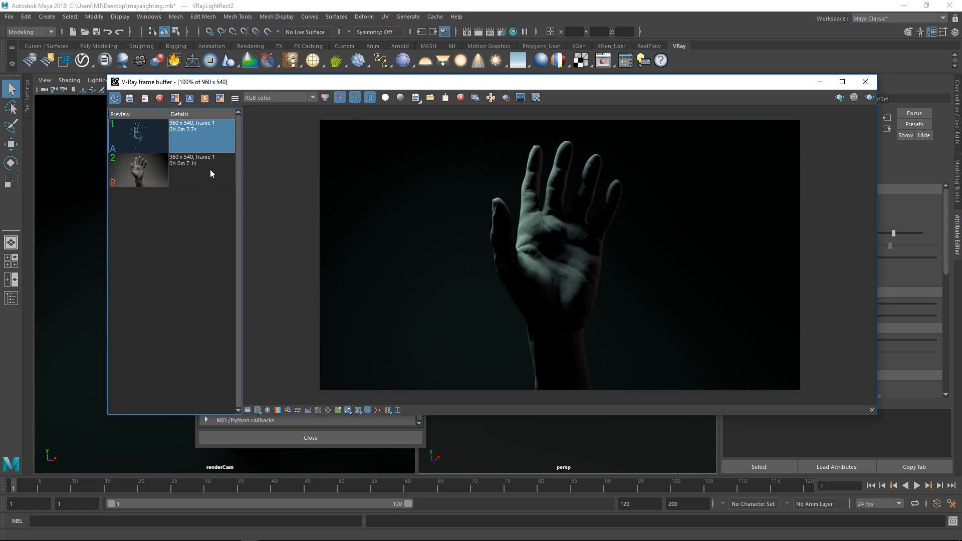
double_click(208, 171)
double_click(209, 142)
double_click(209, 169)
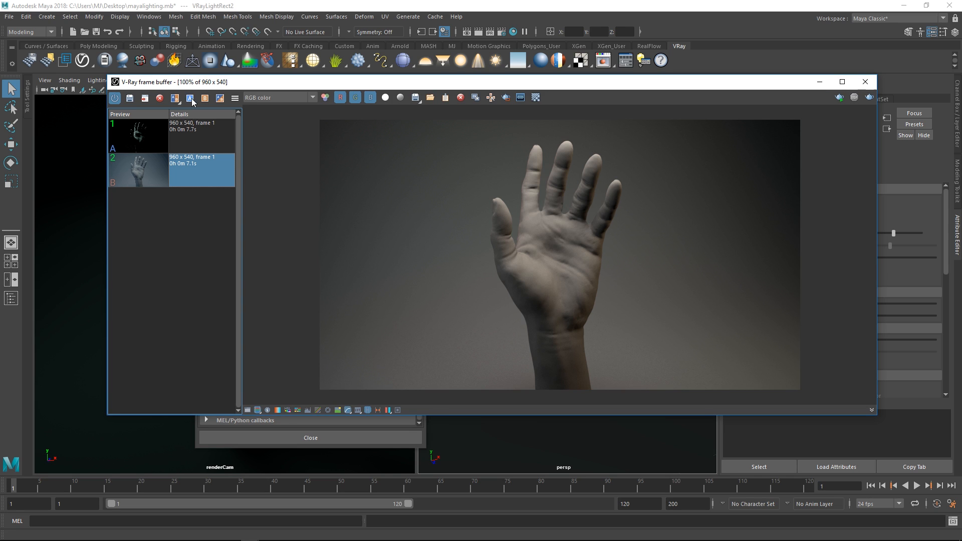
- Turn the A/B comparison back on and place the divider through the middle of the hand
click(175, 99)
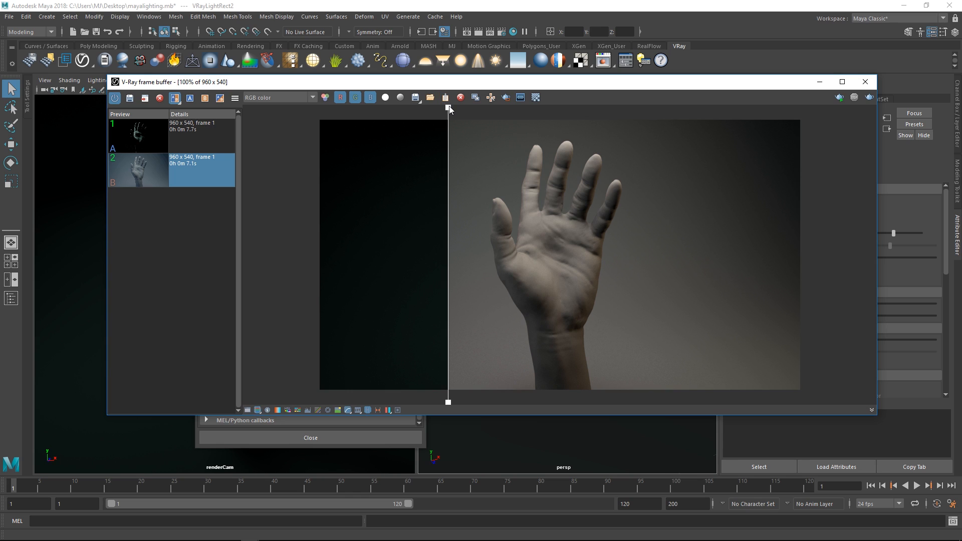
drag(448, 108, 570, 121)
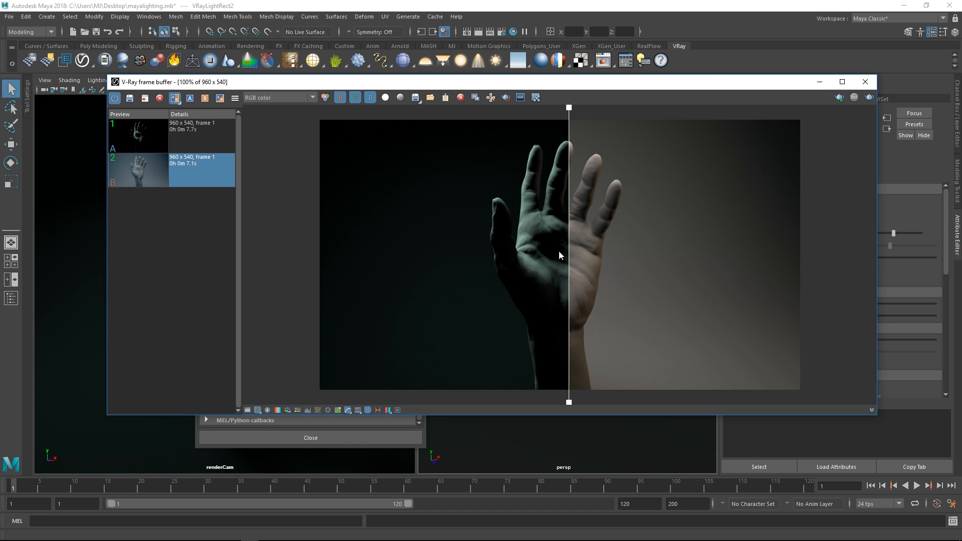
drag(568, 111, 565, 114)
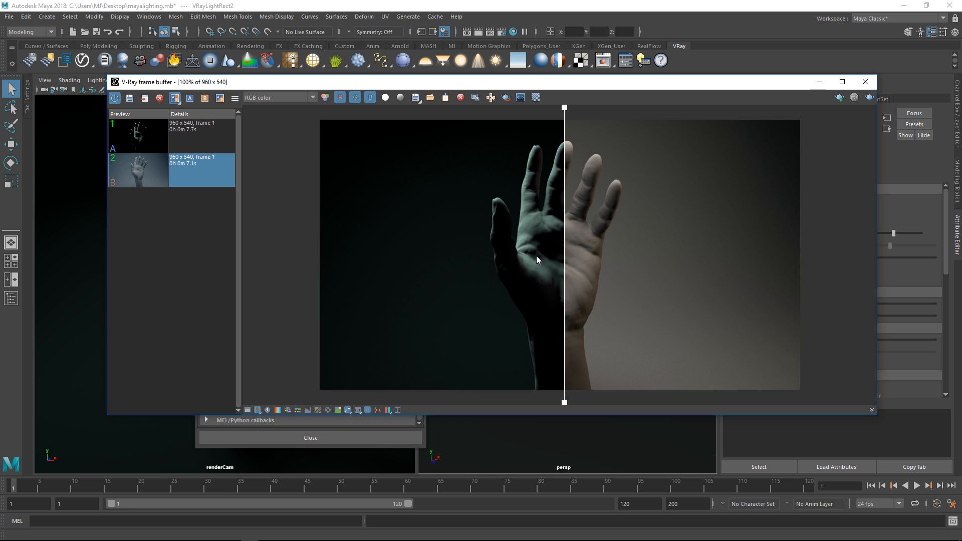
drag(589, 82, 585, 95)
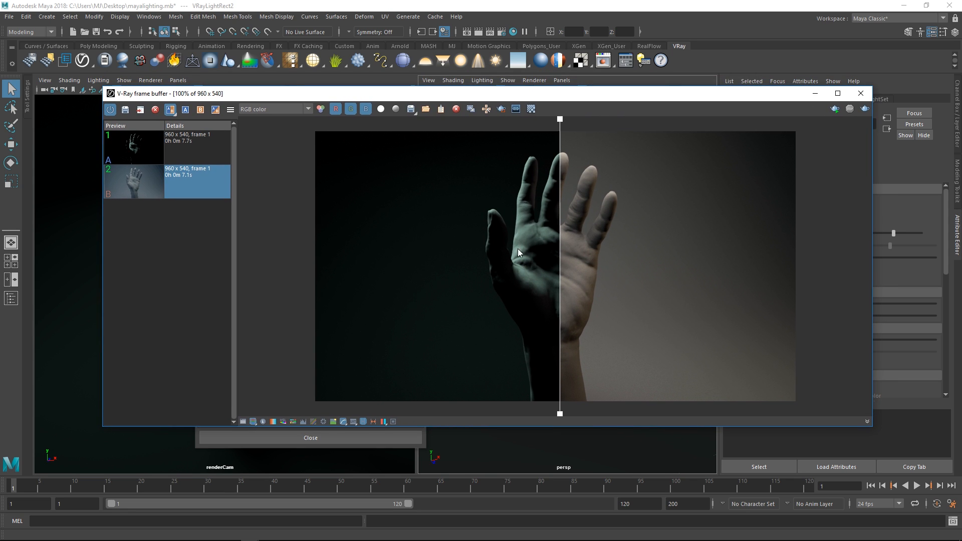
- Switch to the mayaLighting2 scene and examine its lighting setups by browsing render layers such as render_20_oscars, render_18_winter and render_13_highContrast
key(alt+Tab)
key(alt+Tab)
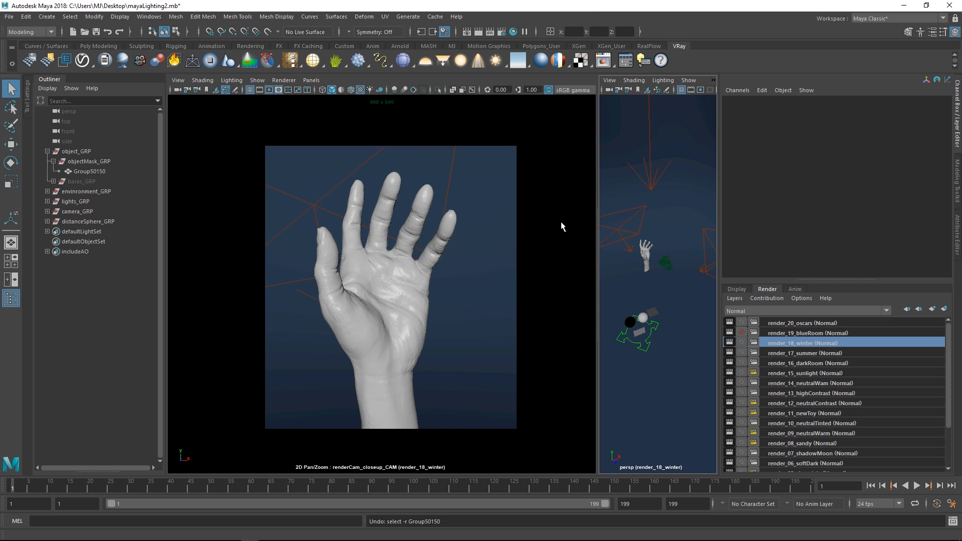
click(804, 333)
click(806, 323)
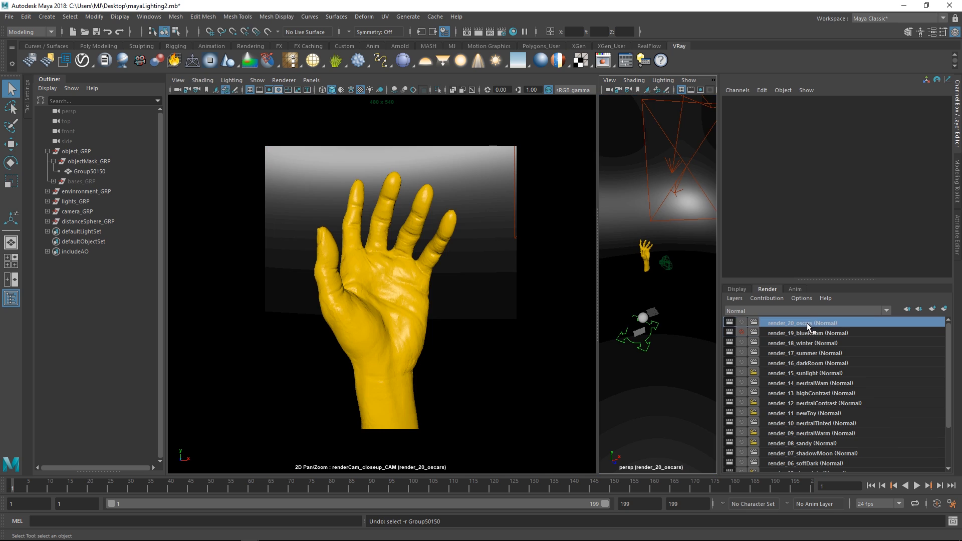
click(808, 344)
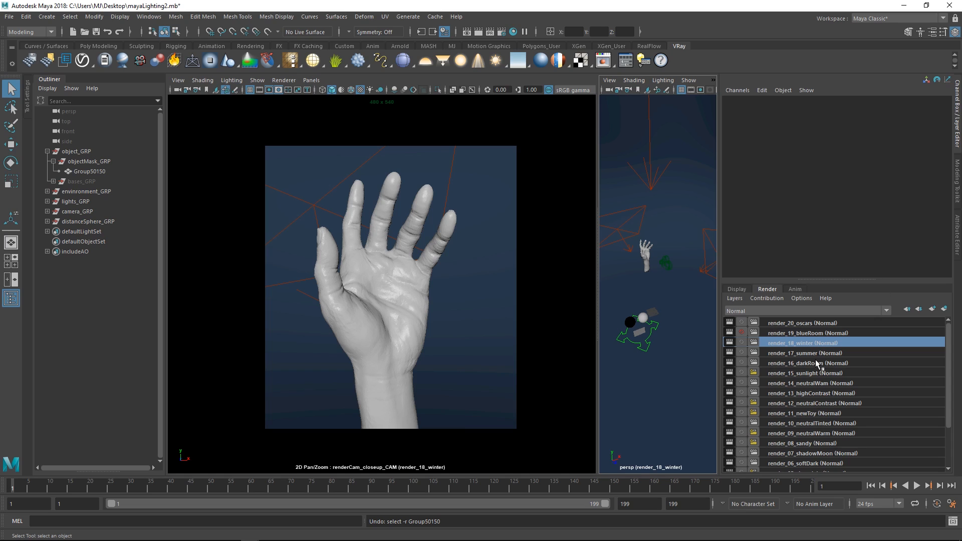
click(816, 363)
click(814, 353)
click(814, 373)
click(813, 390)
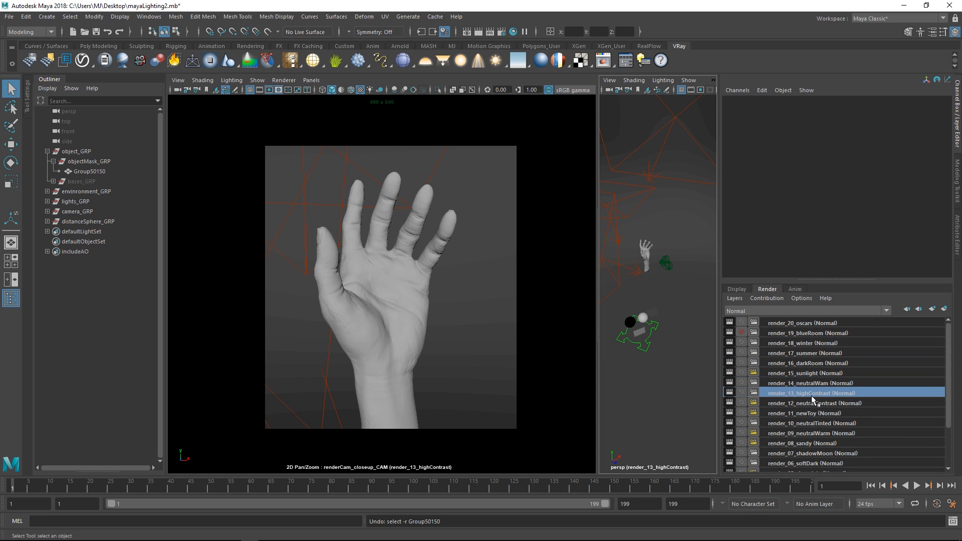
click(821, 342)
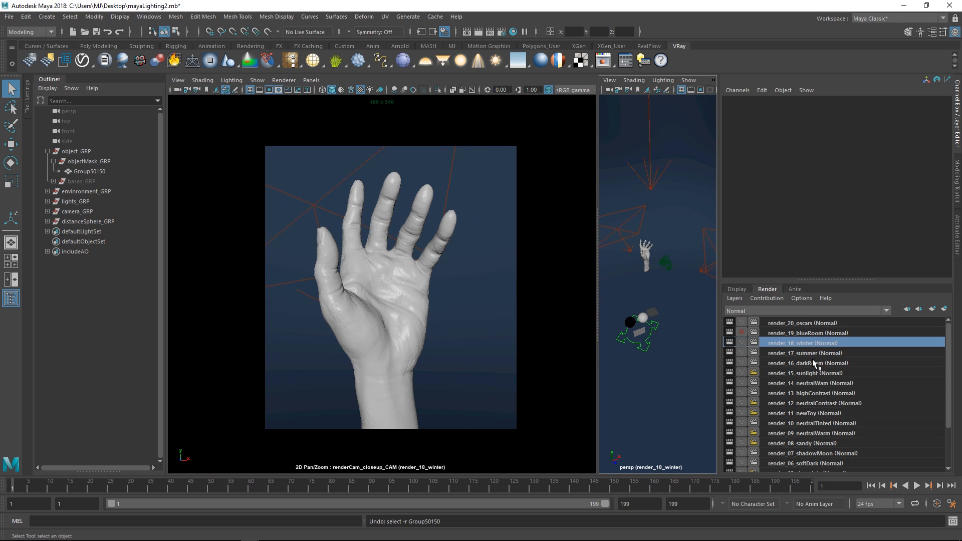
click(819, 324)
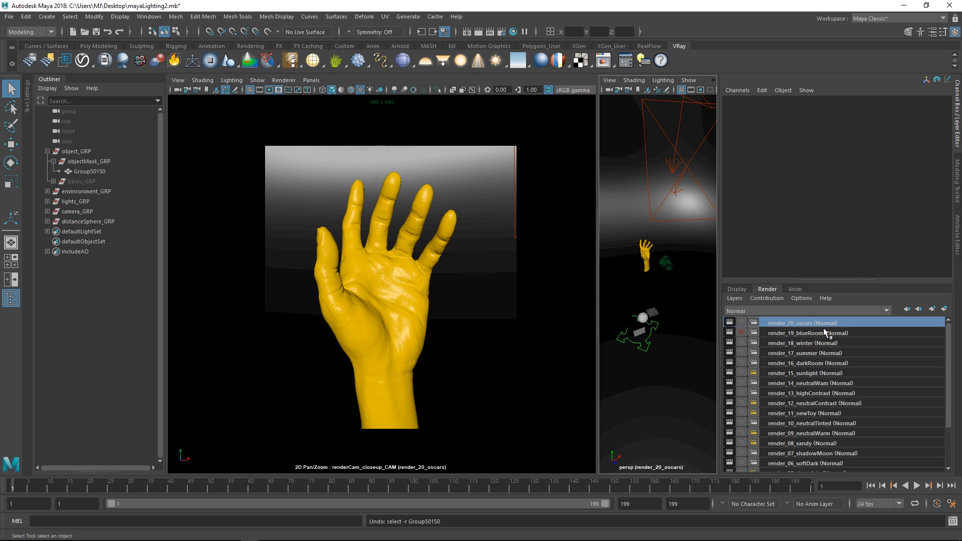
- Activate the render_18_winter layer and start a live V-Ray render in the close-up camera view
click(824, 345)
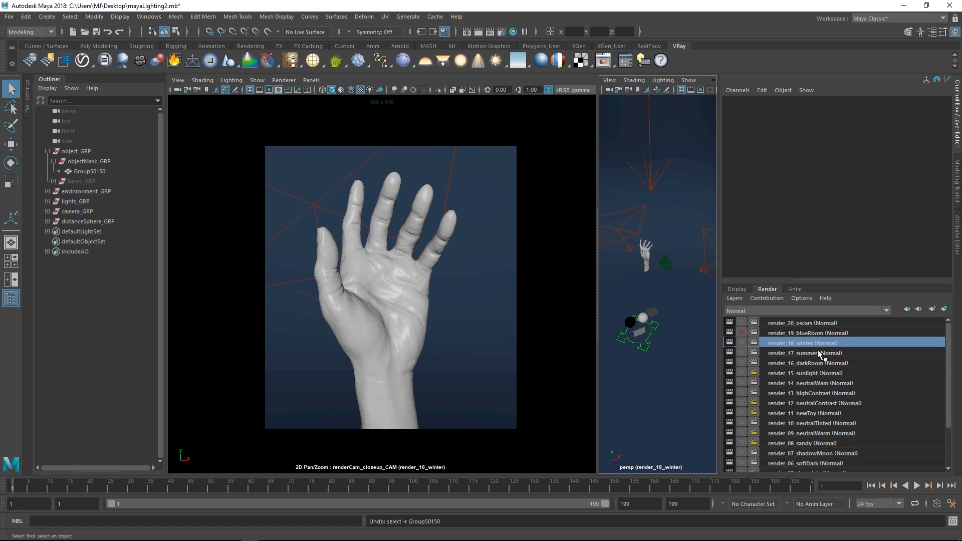
click(281, 81)
click(289, 108)
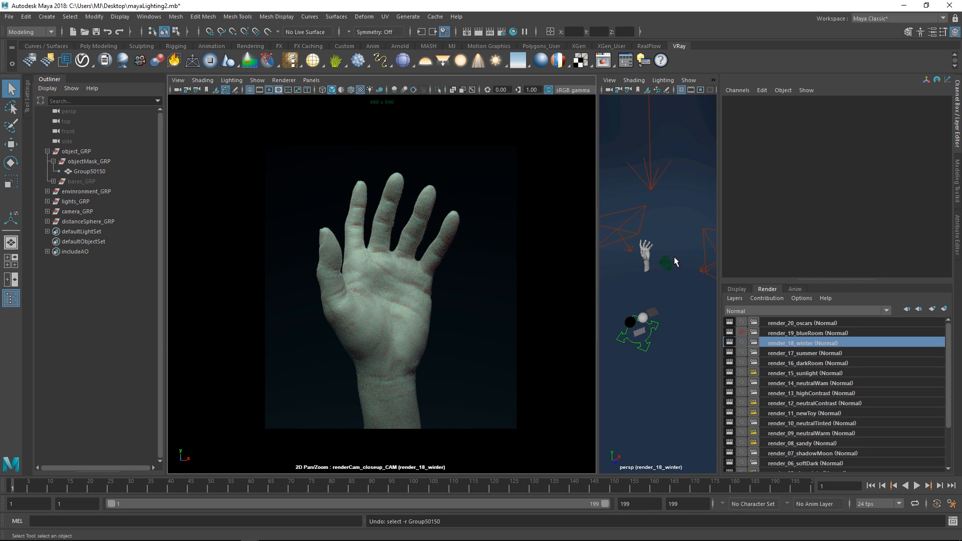
- Raise the fill light beside the hand to a Translate Y of about 200 in the winter setup
alt+drag(674, 262, 693, 253)
click(693, 255)
key(w)
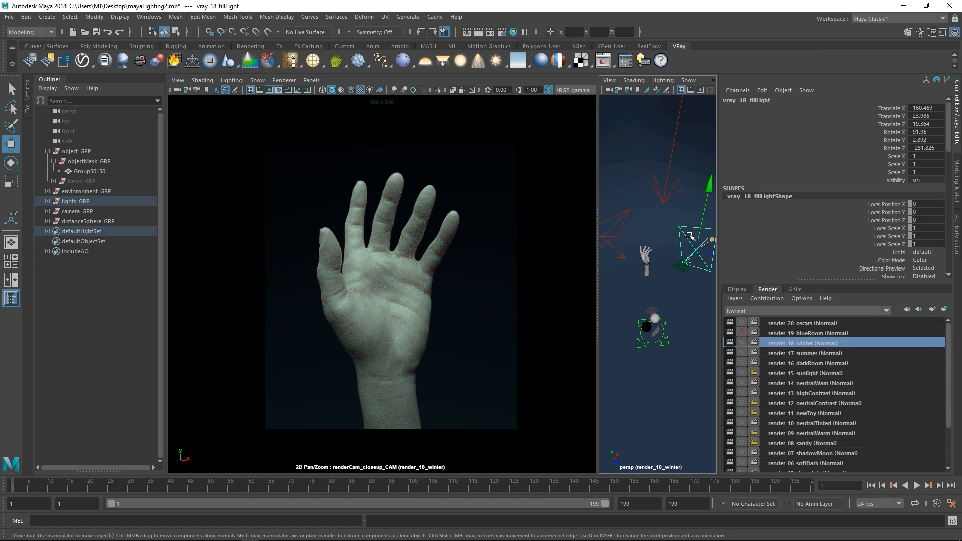
drag(709, 209, 697, 171)
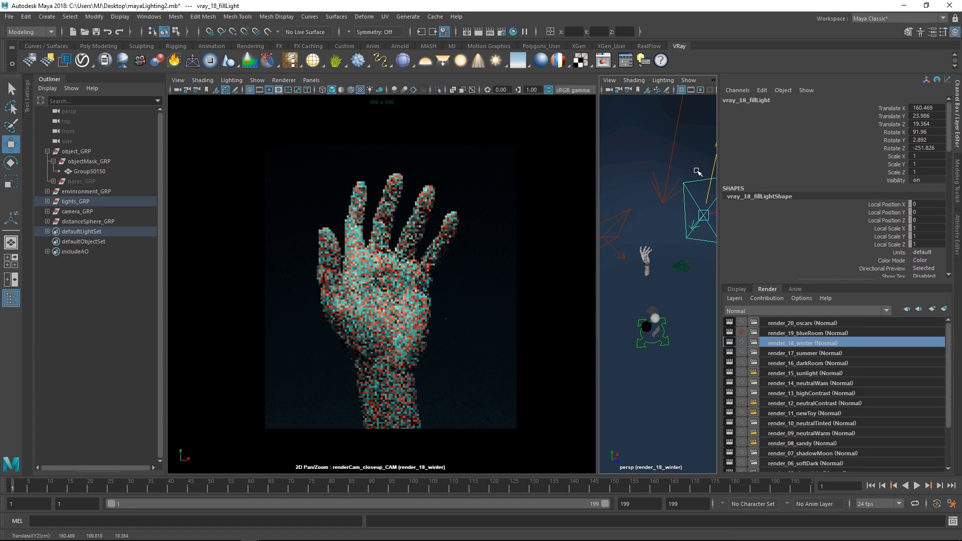
- Delete the winter setup's rim light, vray_18_rimLight, from the scene
click(616, 231)
alt+drag(628, 201, 644, 198)
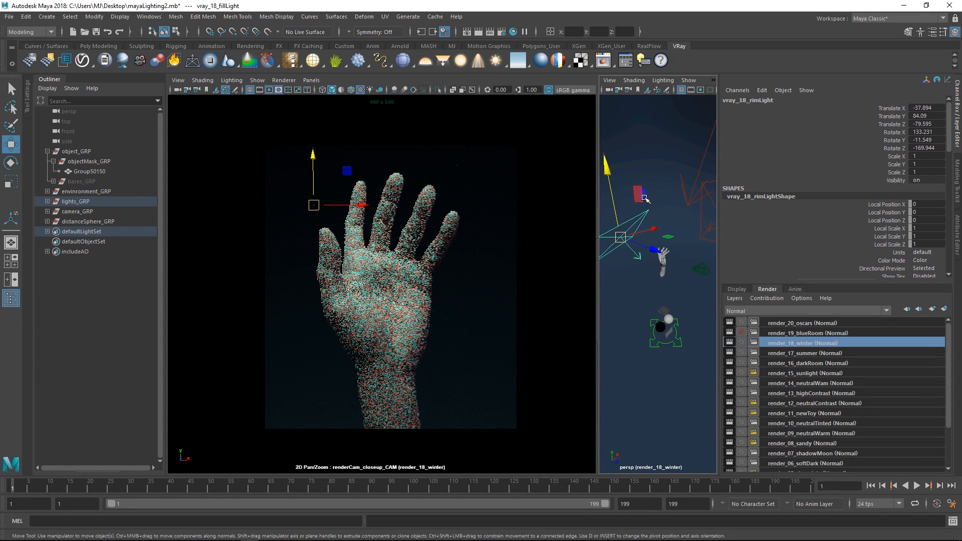
key(Delete)
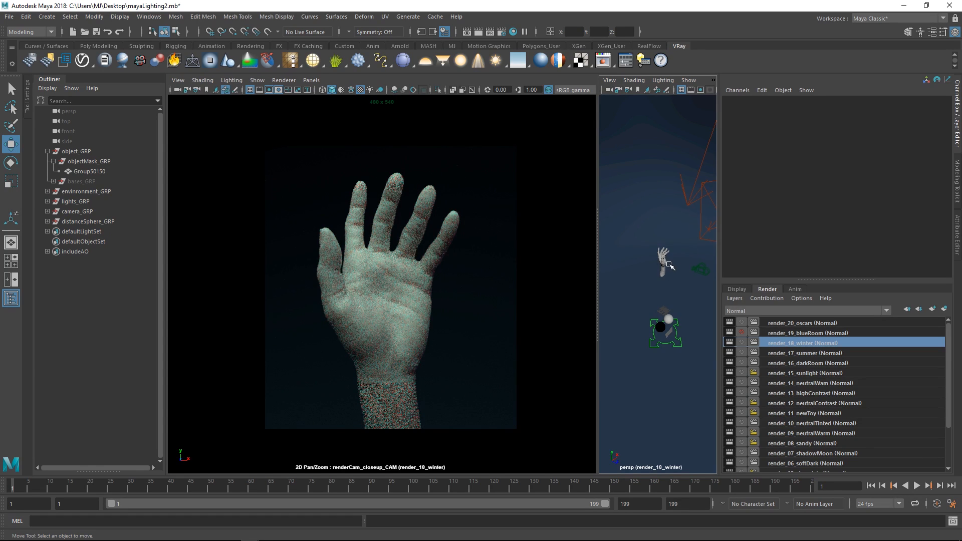
- Return the close-up view to Viewport 2.0, activate the render_19_blueRoom layer and start V-Ray IPR on it
click(275, 82)
click(283, 97)
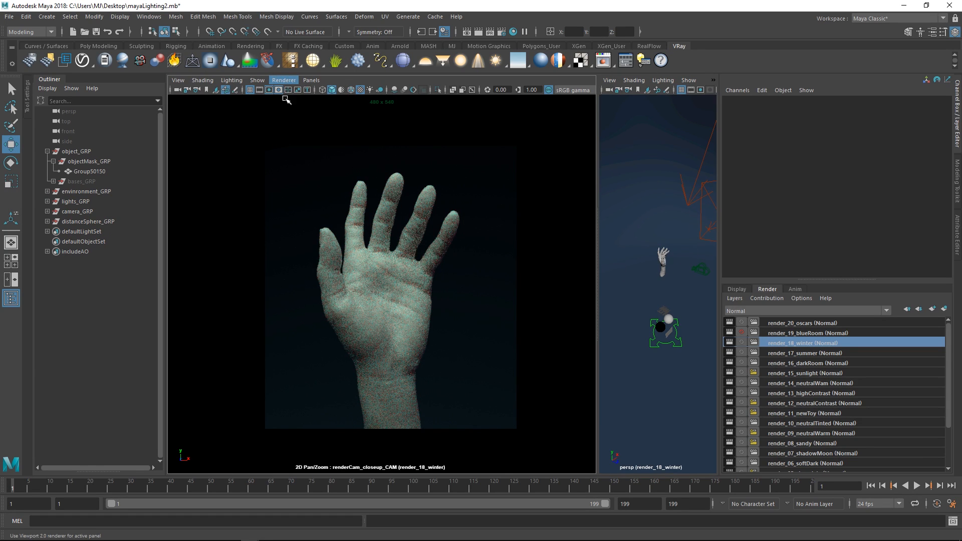
click(800, 334)
click(284, 81)
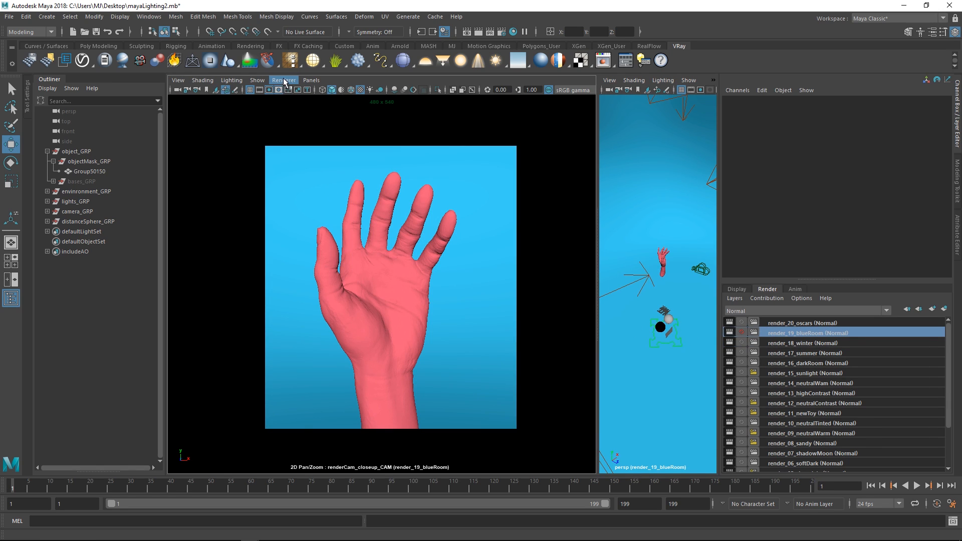
click(296, 106)
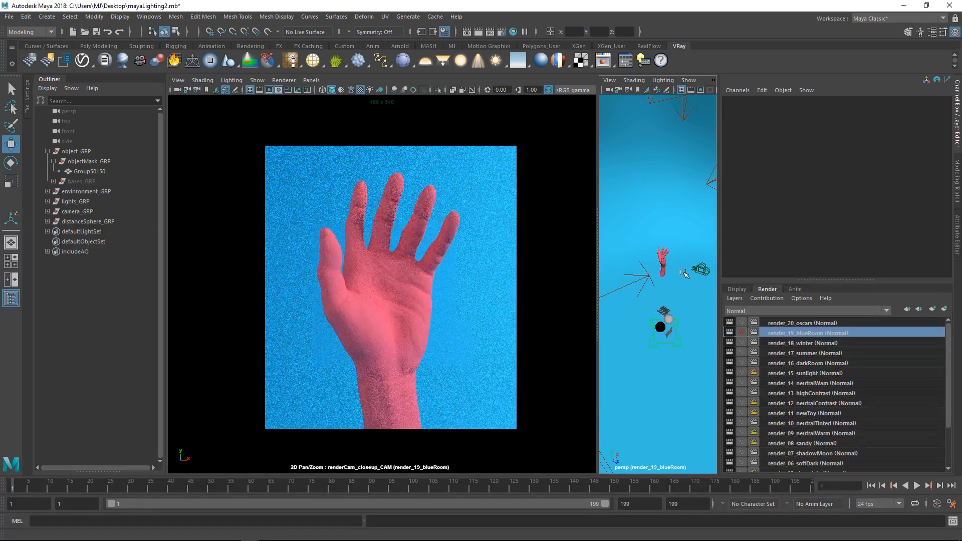
- Rotate the hand model around its vertical axis to a Rotate Y of about 96 and deselect it
mouse_move(681, 273)
alt+mouse_down()
mouse_move(649, 263)
mouse_move(673, 276)
alt+mouse_up()
click(672, 276)
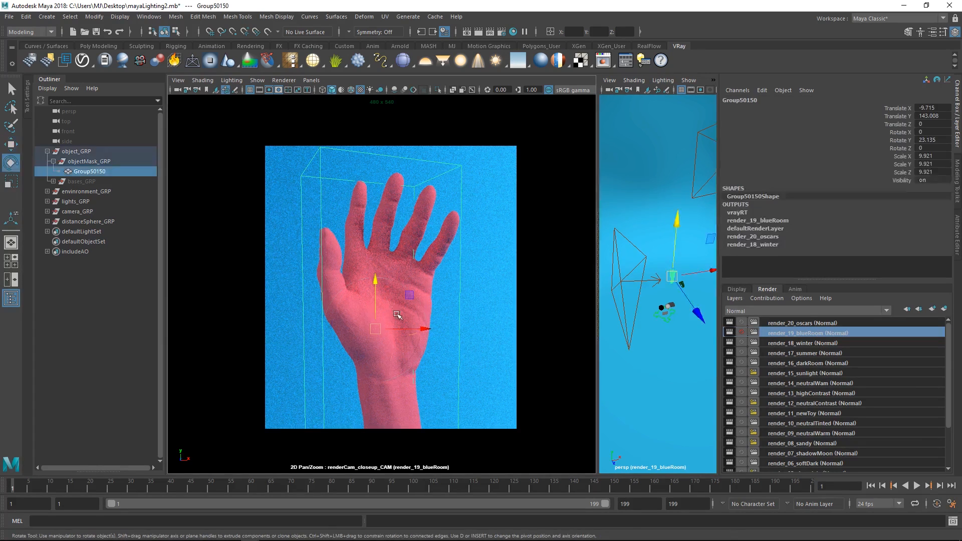
key(e)
drag(383, 339, 426, 327)
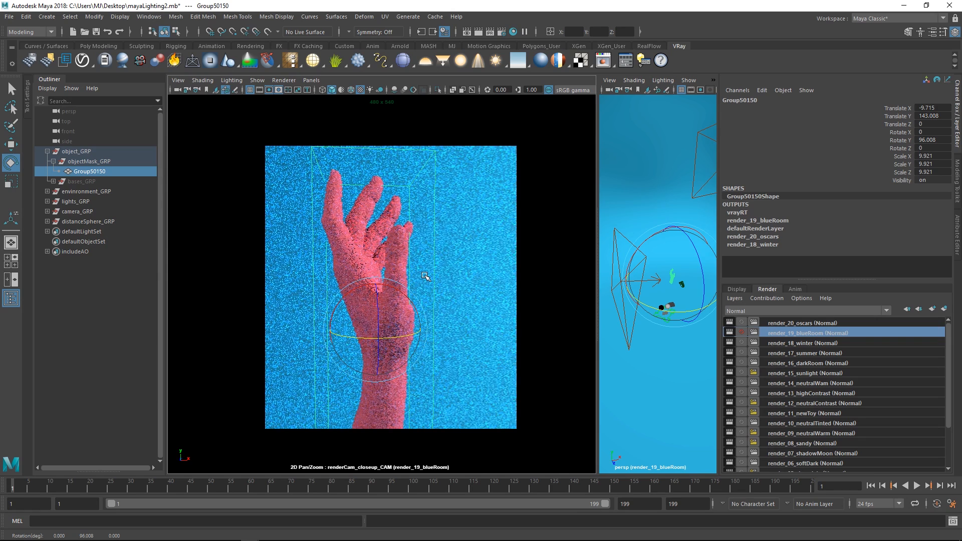
click(652, 353)
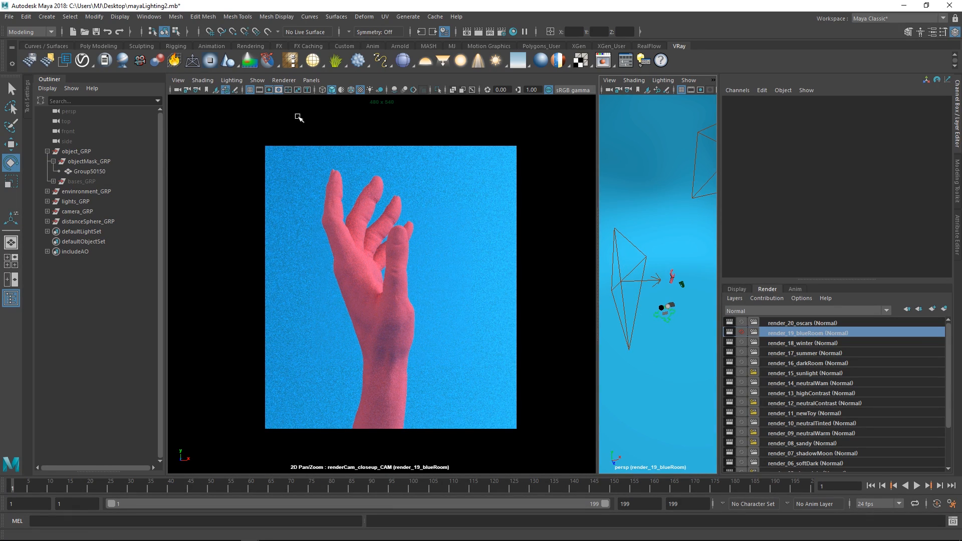
- Stop the blue room live render, activate the render_20_oscars layer and start V-Ray IPR in the close-up view
click(284, 80)
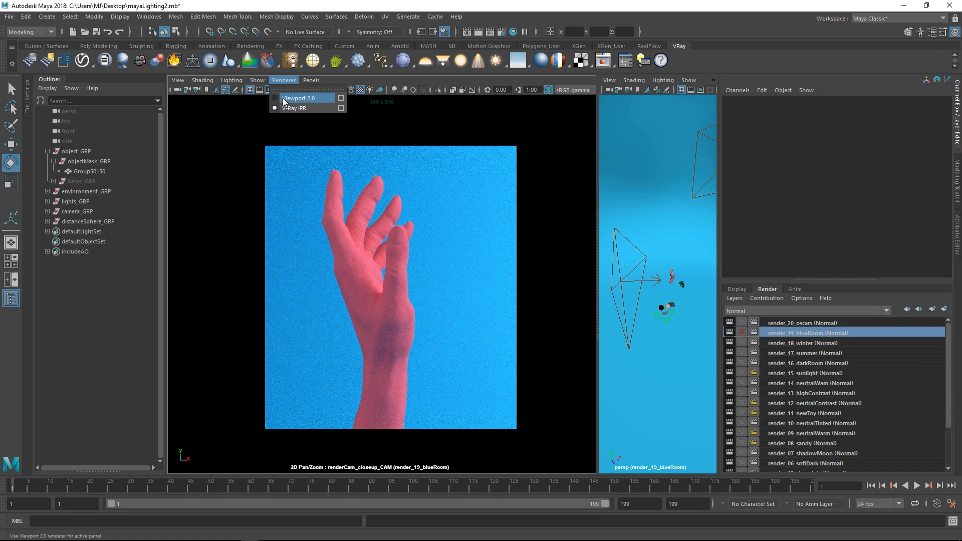
click(296, 98)
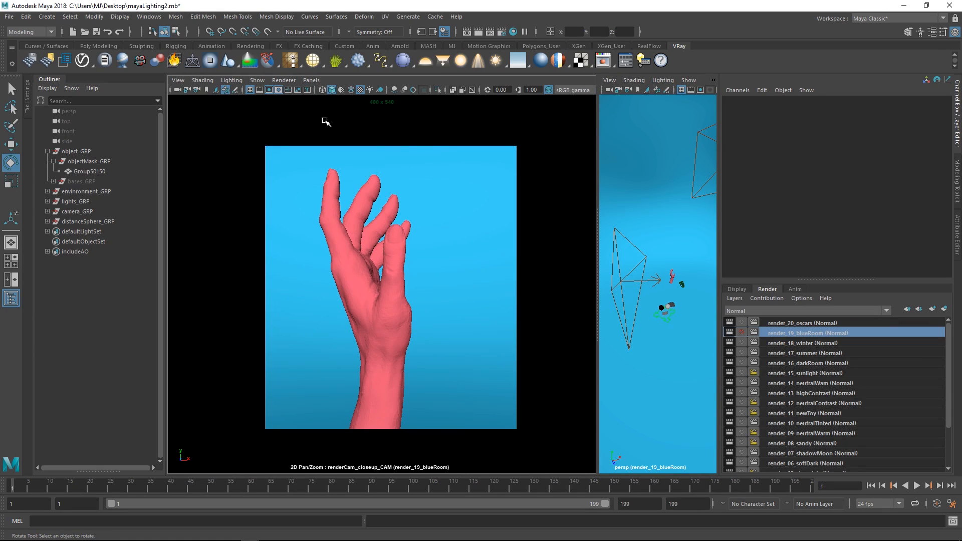
click(784, 322)
click(285, 80)
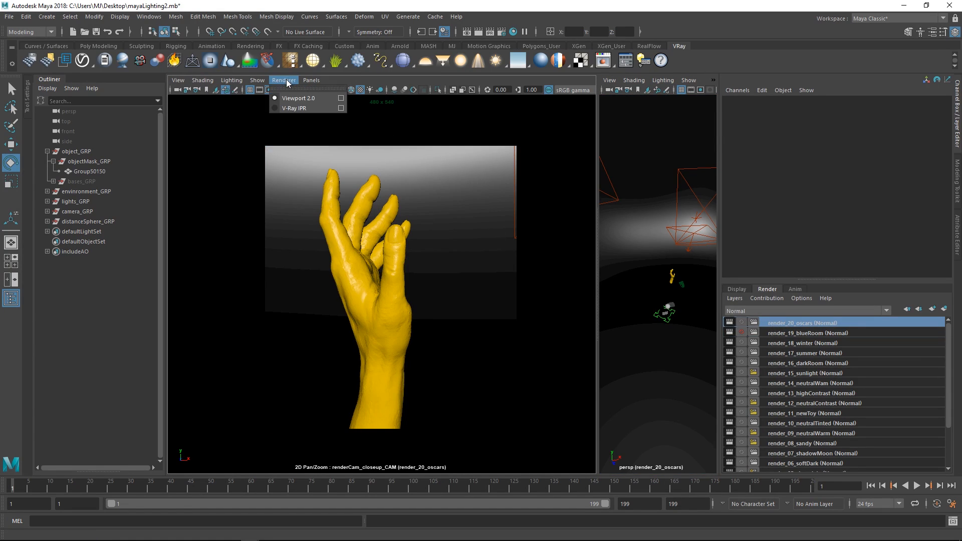
click(294, 109)
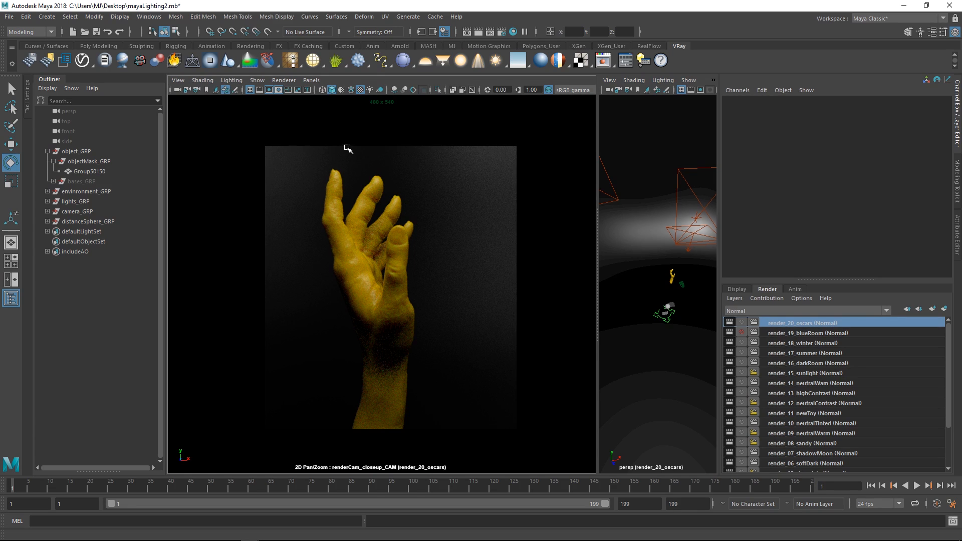
- Switch the close-up view back to Viewport 2.0 and examine the oscars light placement around the golden hand in the perspective view
click(283, 80)
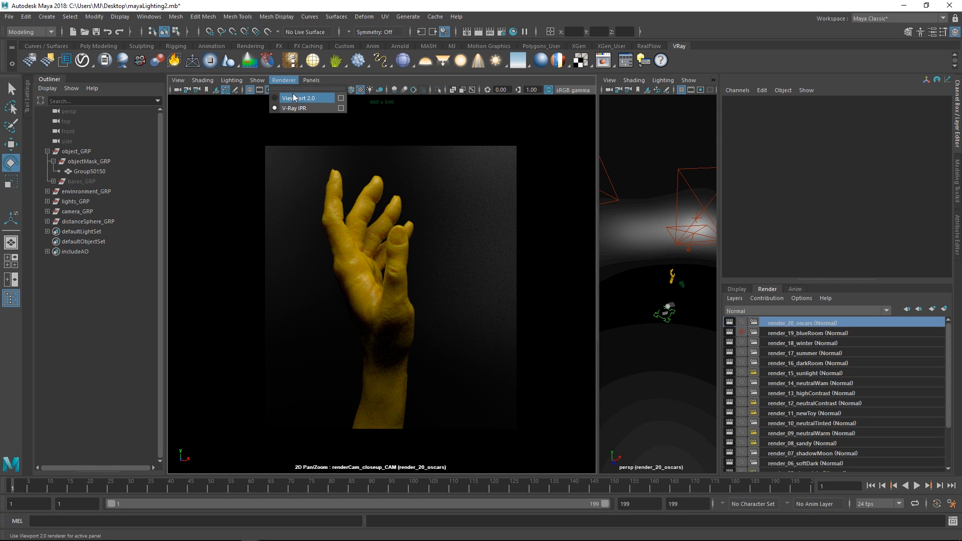
click(295, 99)
alt+drag(659, 239, 631, 246)
alt+right_drag(630, 245, 682, 314)
alt+middle_drag(682, 313, 638, 288)
alt+right_drag(638, 287, 634, 277)
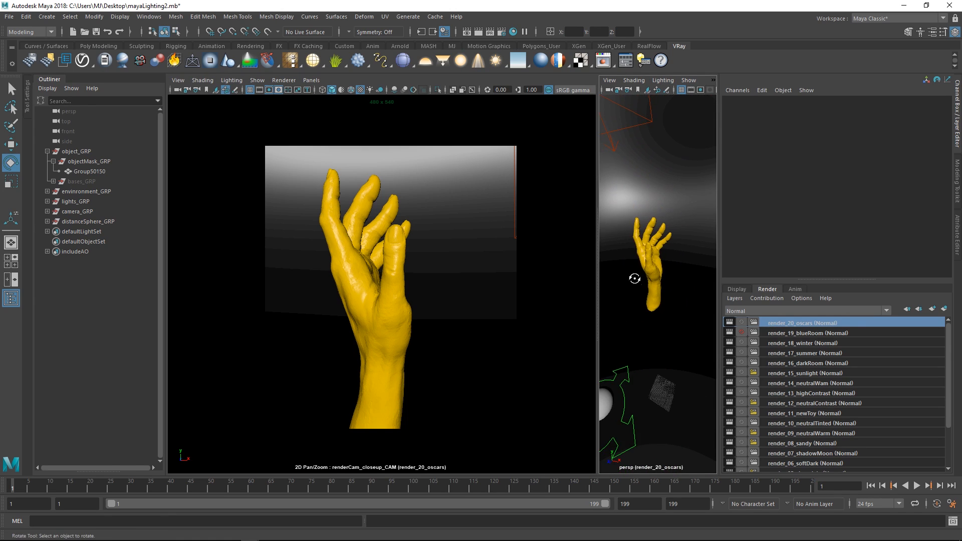
alt+drag(633, 277, 641, 274)
alt+right_drag(651, 294, 642, 277)
alt+middle_drag(642, 277, 669, 261)
mouse_move(657, 276)
alt+mouse_down()
mouse_move(686, 258)
mouse_move(683, 236)
mouse_move(661, 263)
alt+mouse_up()
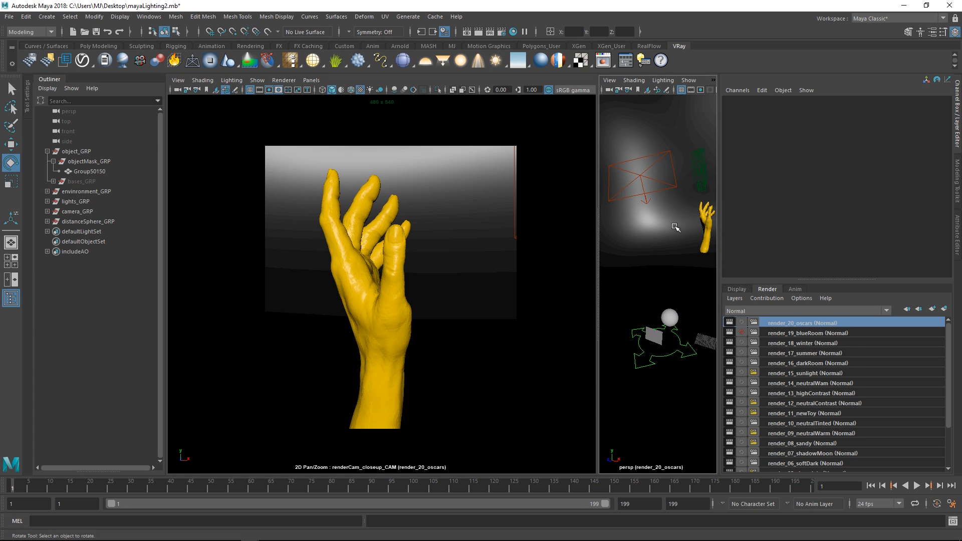